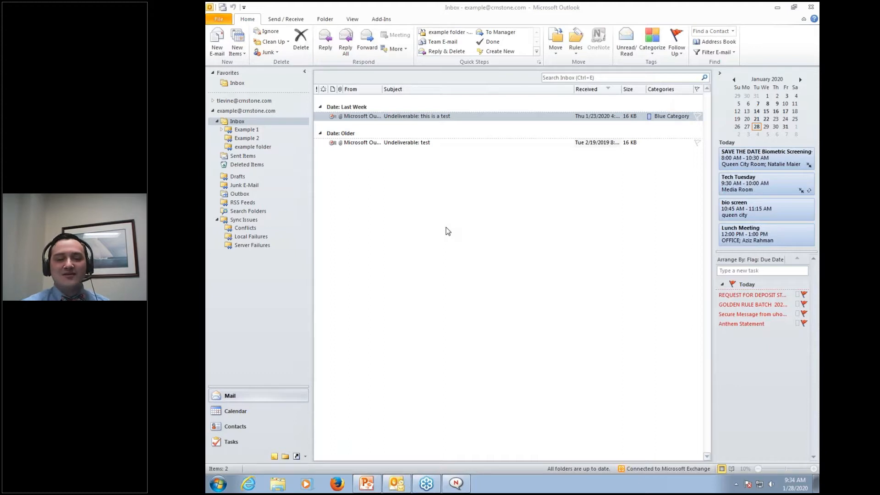
Remove the Blue Category tag from the 'Undeliverable: this is a test' message
left_click(662, 122)
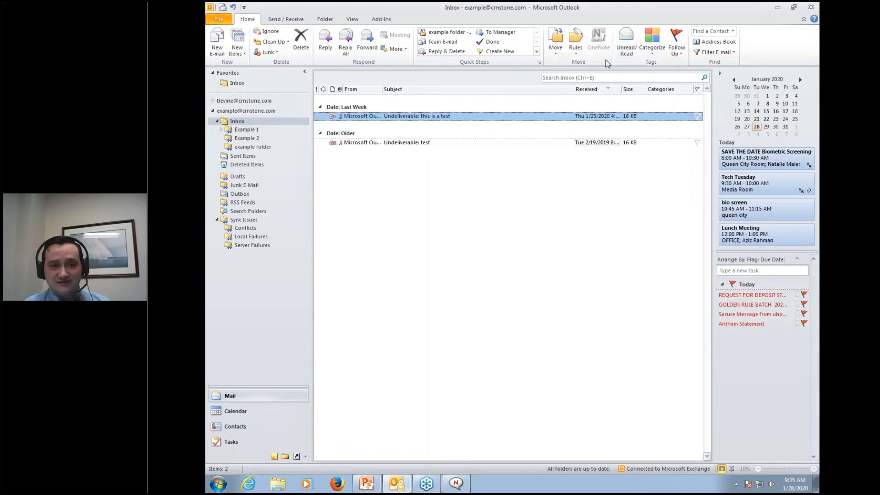
Mark the older 'Undeliverable: test' message as unread and show the colour category list
left_click(650, 49)
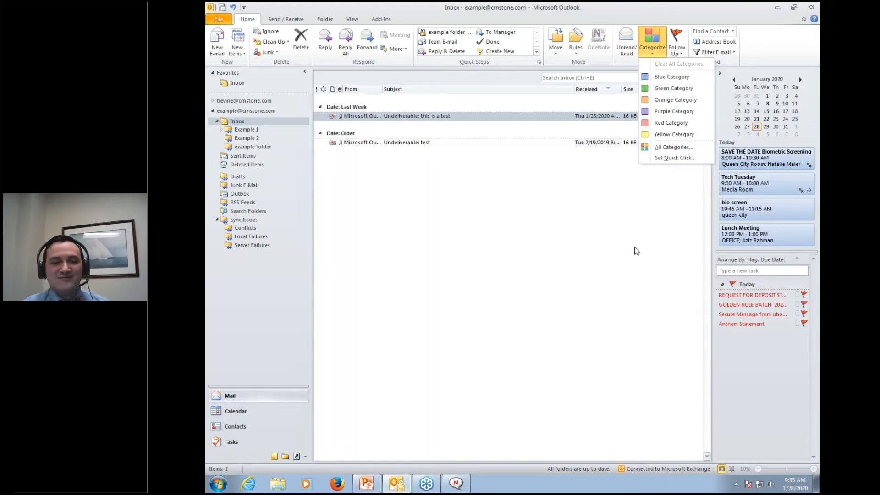
left_click(607, 232)
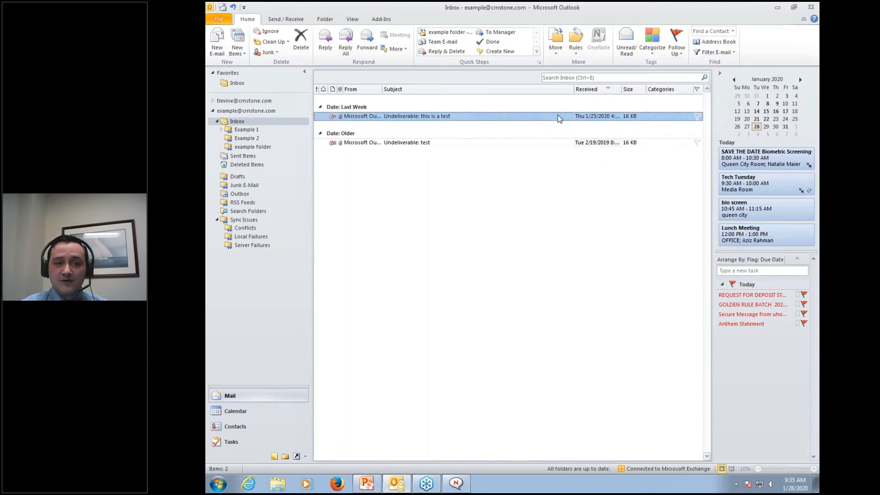
left_click(538, 144)
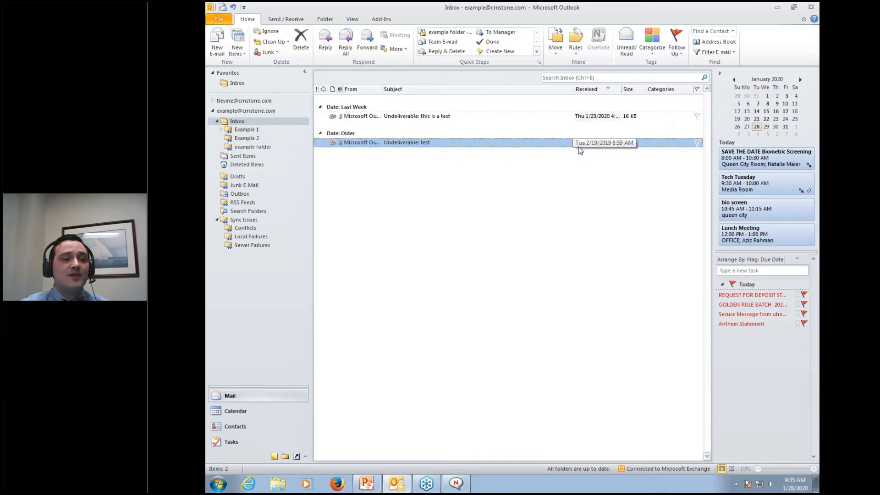
left_click(625, 46)
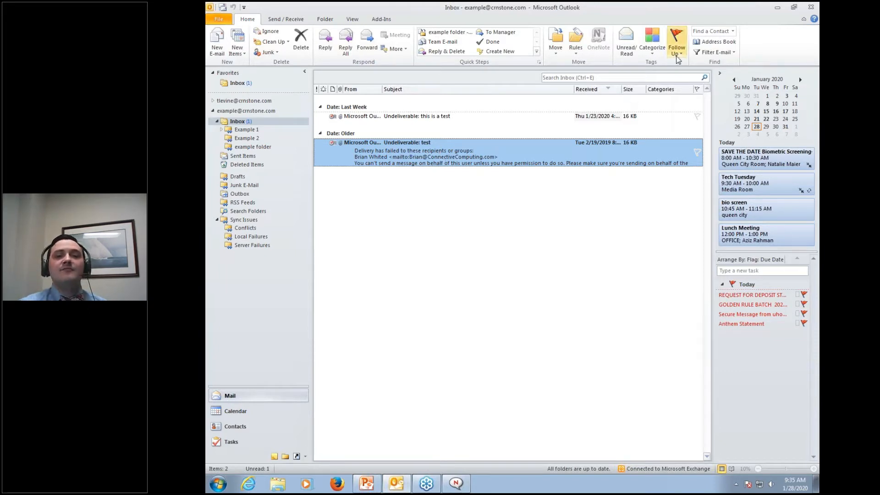
left_click(655, 51)
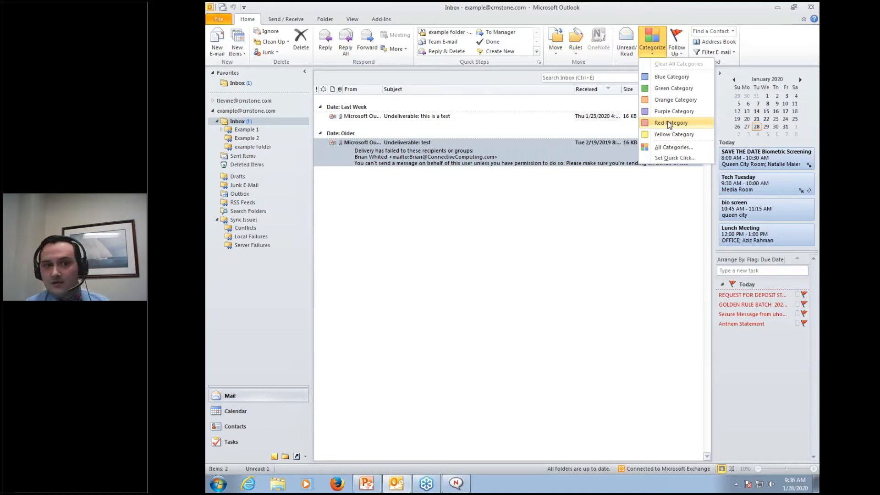
Choose Red Category as the Quick Click category and confirm
left_click(669, 159)
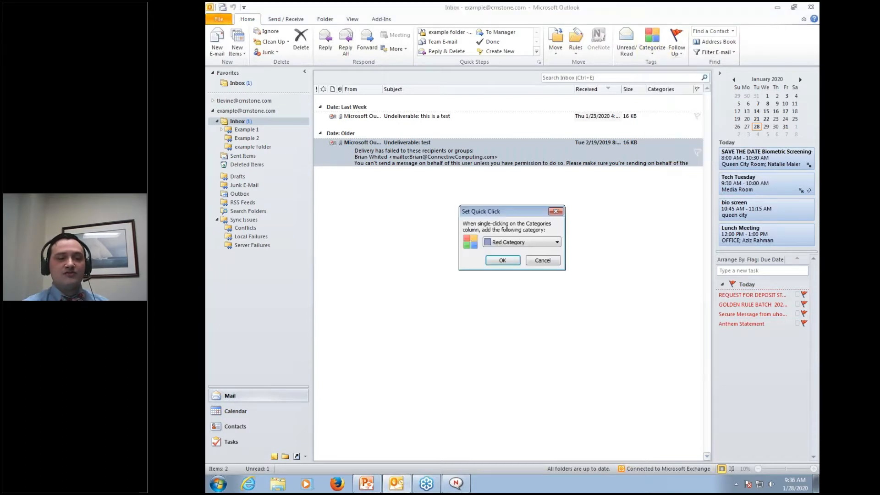
left_click(538, 243)
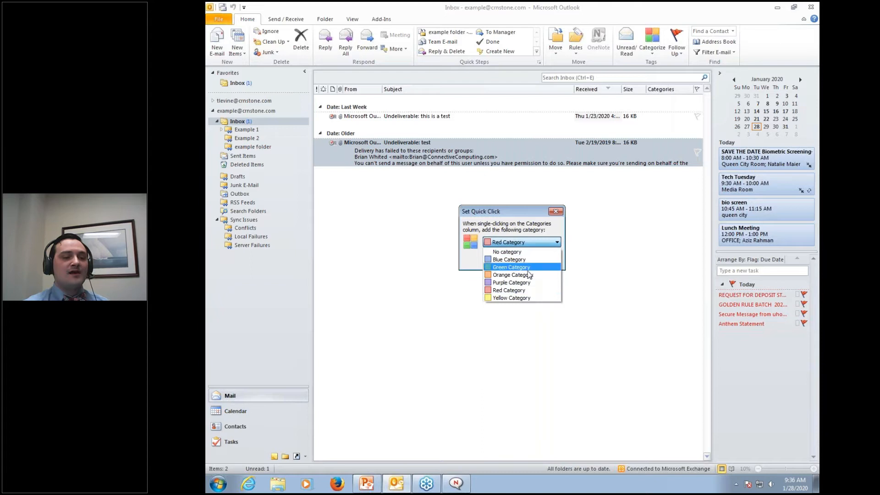
left_click(522, 289)
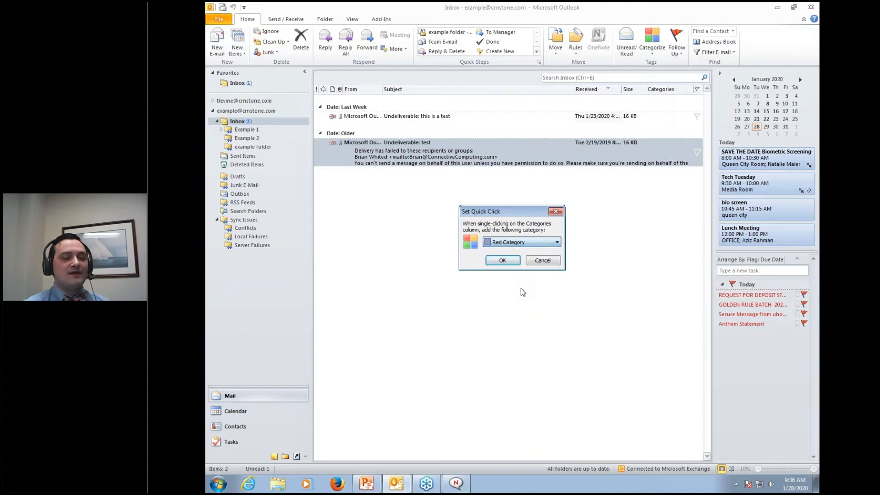
left_click(503, 260)
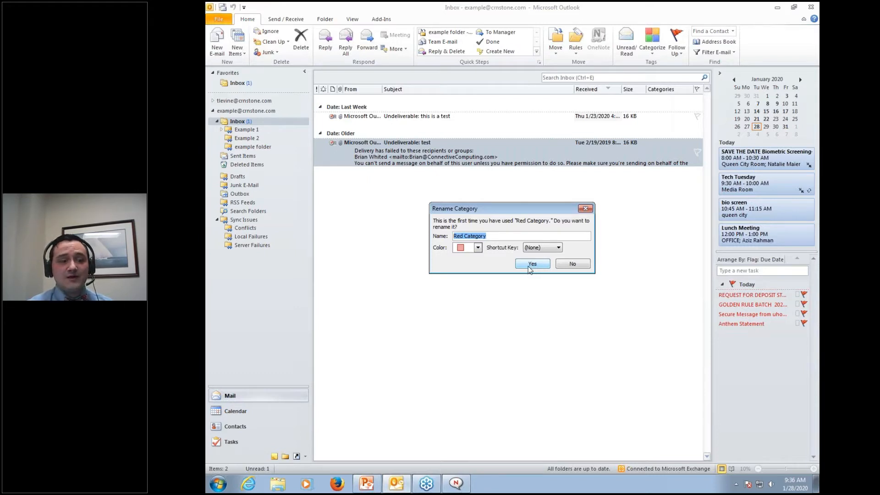
Rename Red Category to 'urgent' with shortcut key CTRL+F2 and confirm
left_click(512, 237)
left_click_drag(512, 237, 447, 238)
type("urgent")
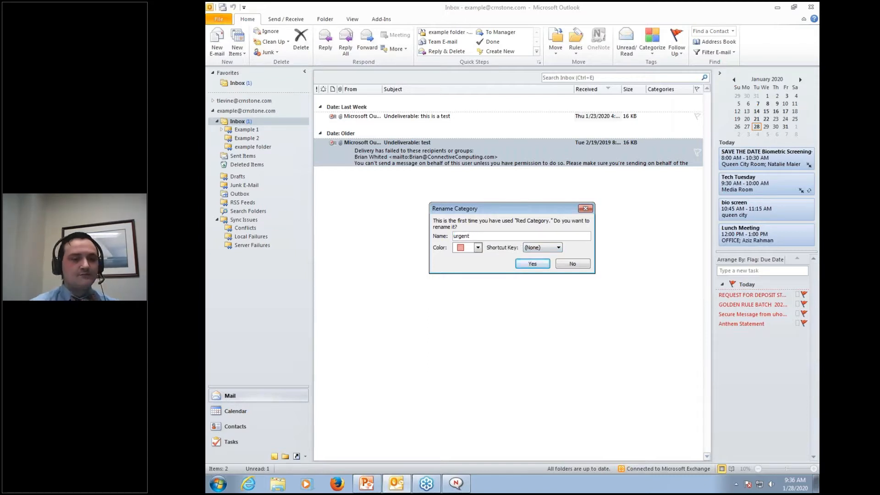
left_click(534, 250)
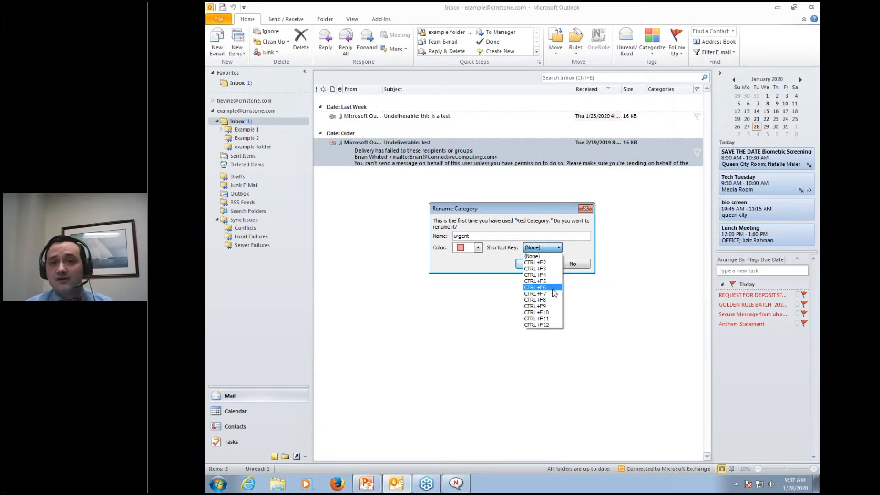
left_click(544, 263)
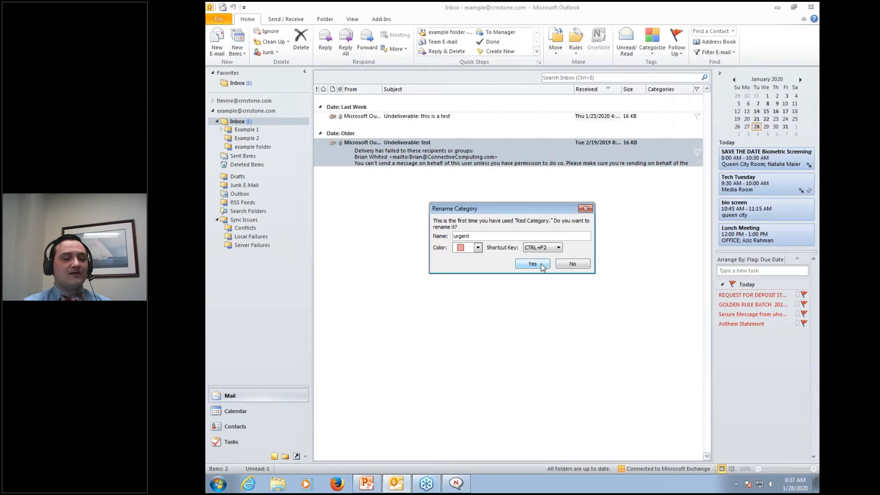
left_click(542, 264)
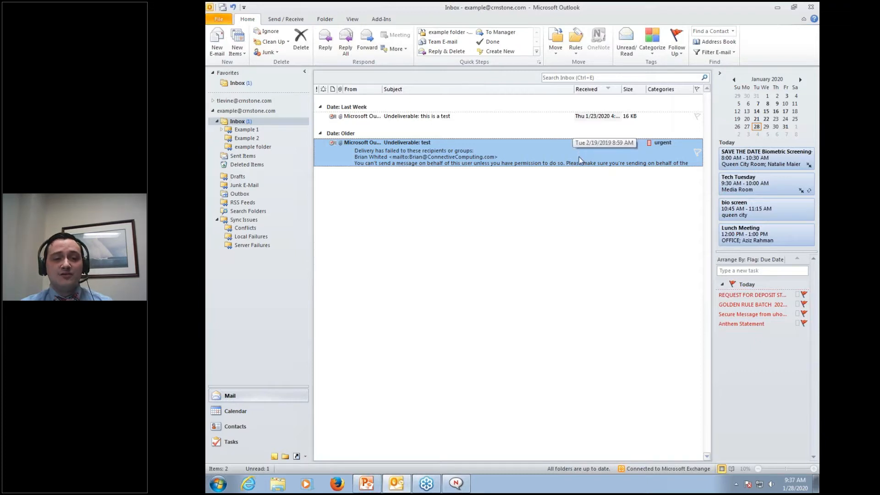
Toggle the urgent category off both undeliverable messages with Ctrl+F2
key("ctrl+z")
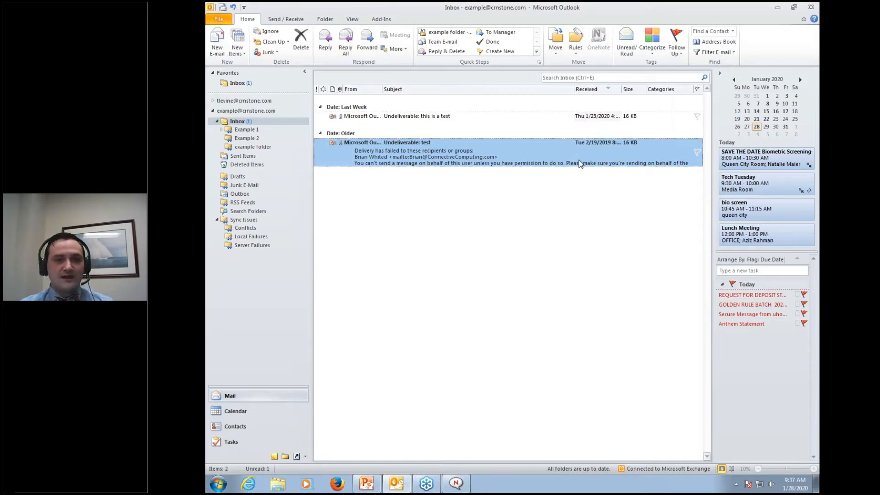
left_click(554, 115, "ctrl")
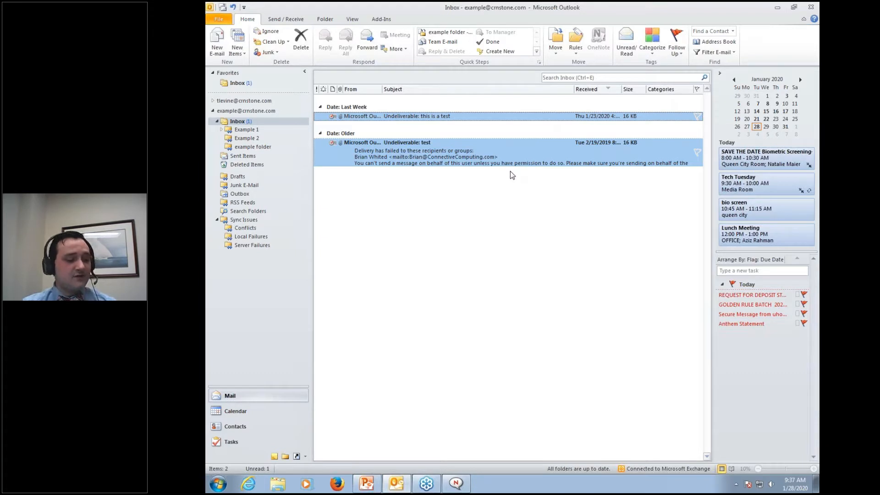
key("ctrl+F2")
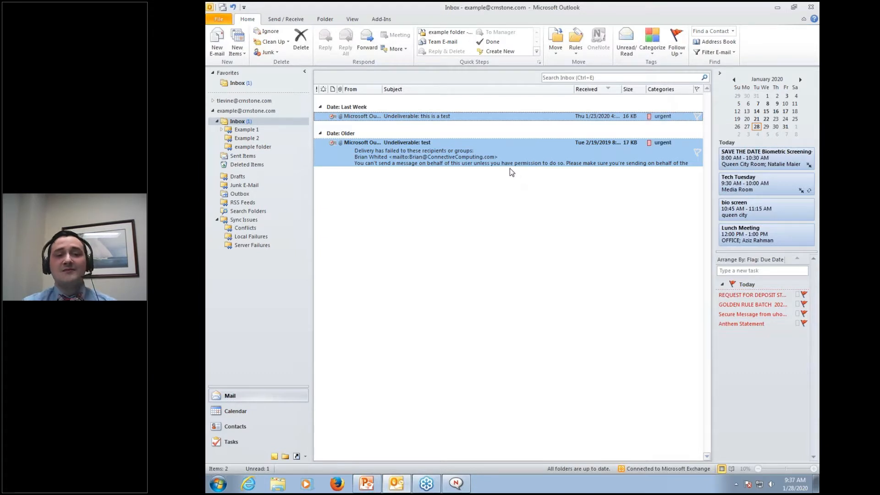
key("ctrl+F2")
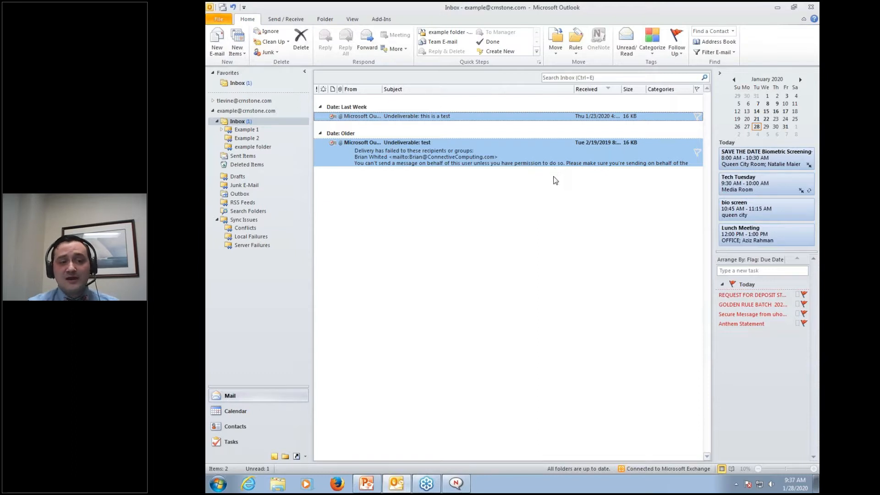
key("ctrl+n")
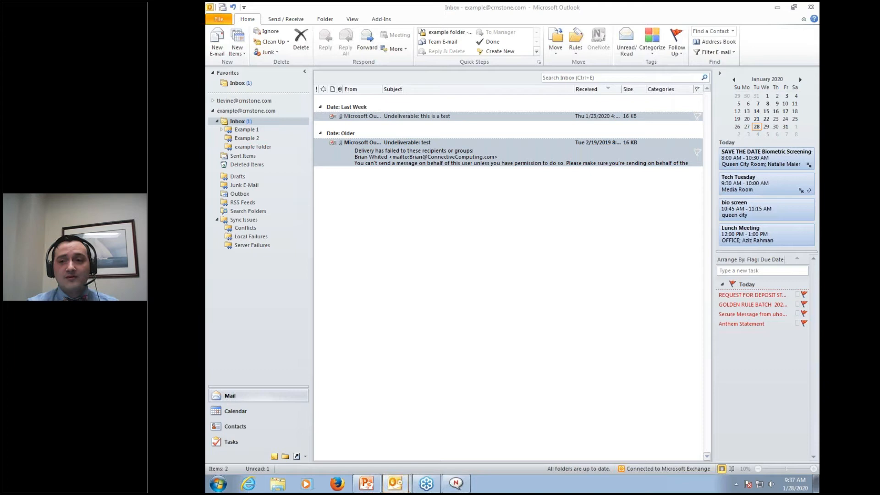
Open the Address Book on the Global Address List and centre its window
left_click(548, 150)
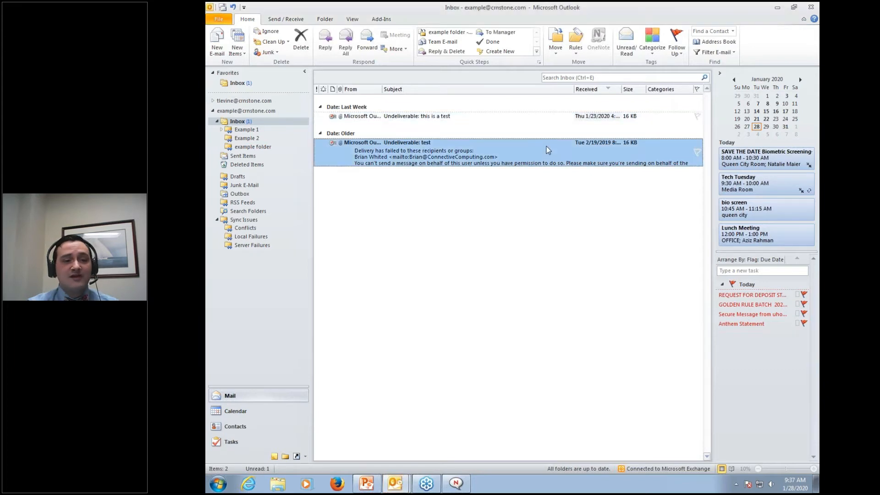
left_click(531, 116)
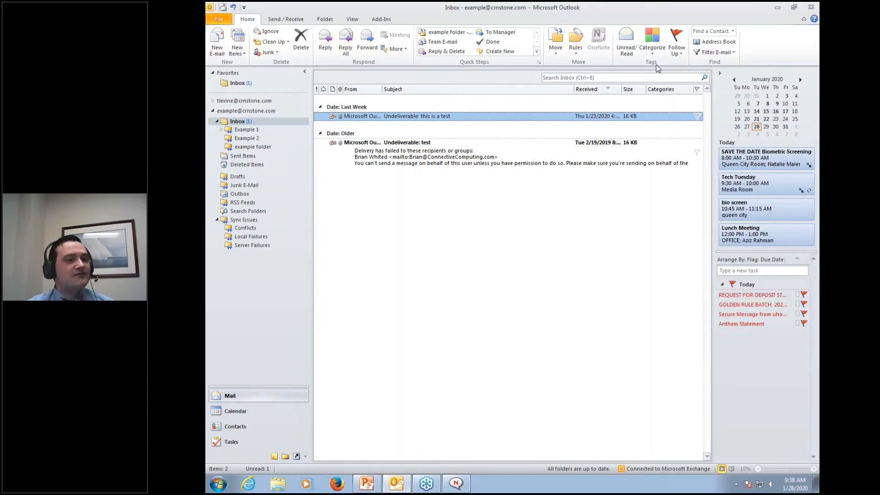
left_click(721, 43)
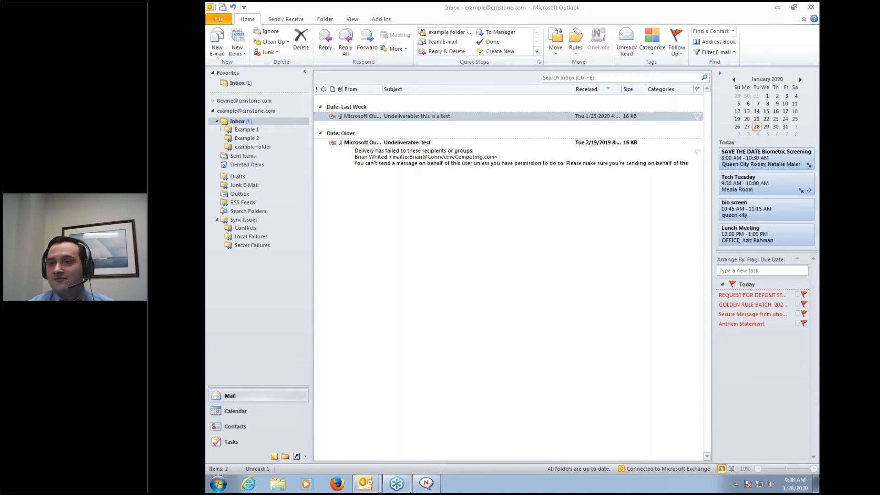
left_click_drag(796, 158, 500, 108)
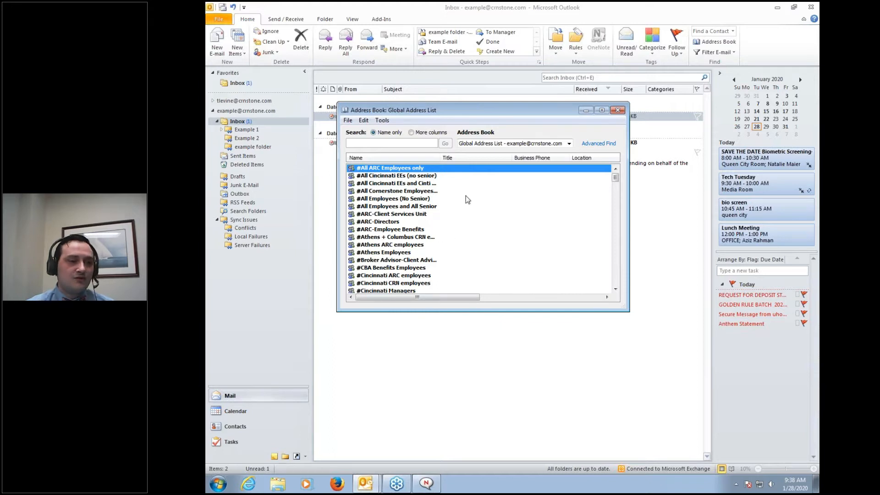
Try File > New Entry destination options, cancel the entry and close the Address Book
left_click(348, 120)
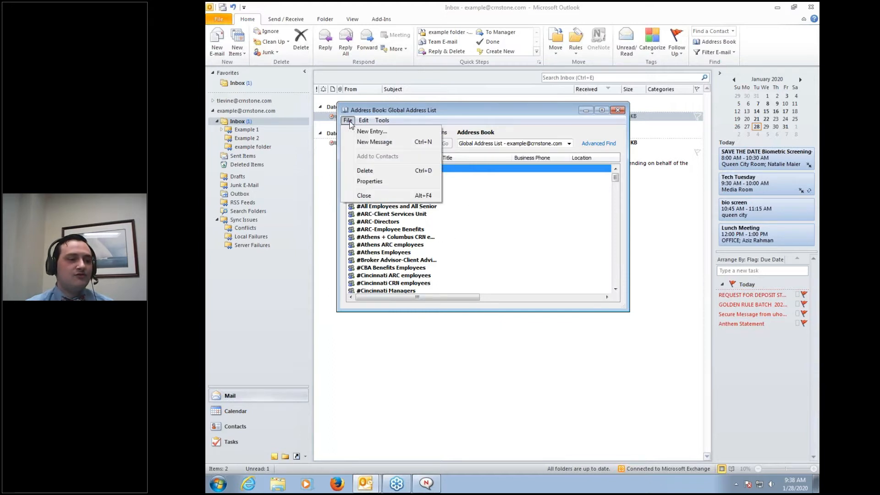
left_click(371, 132)
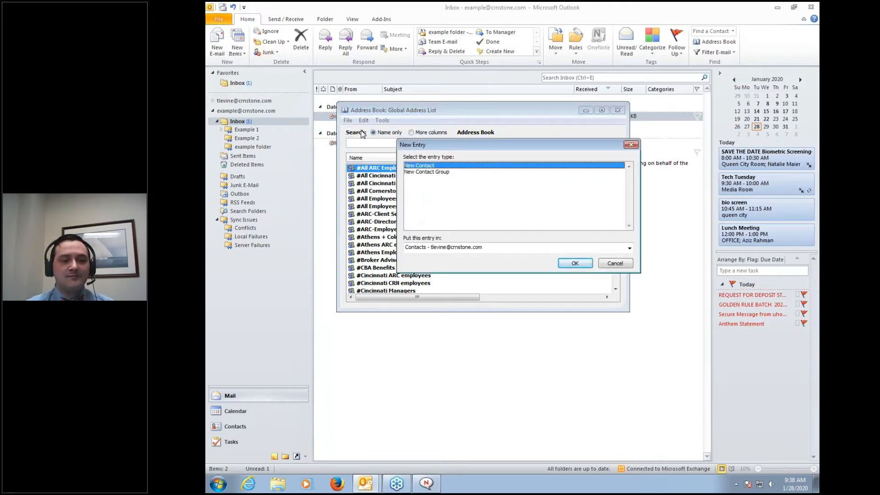
left_click(567, 248)
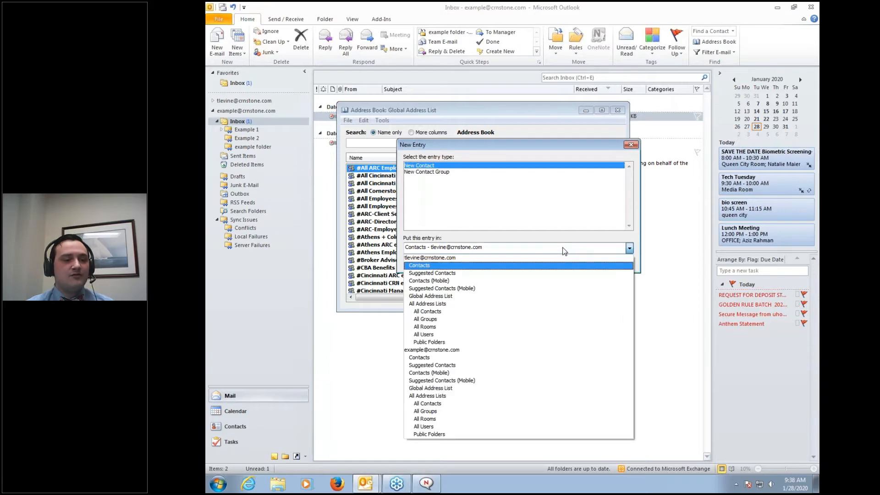
left_click(435, 350)
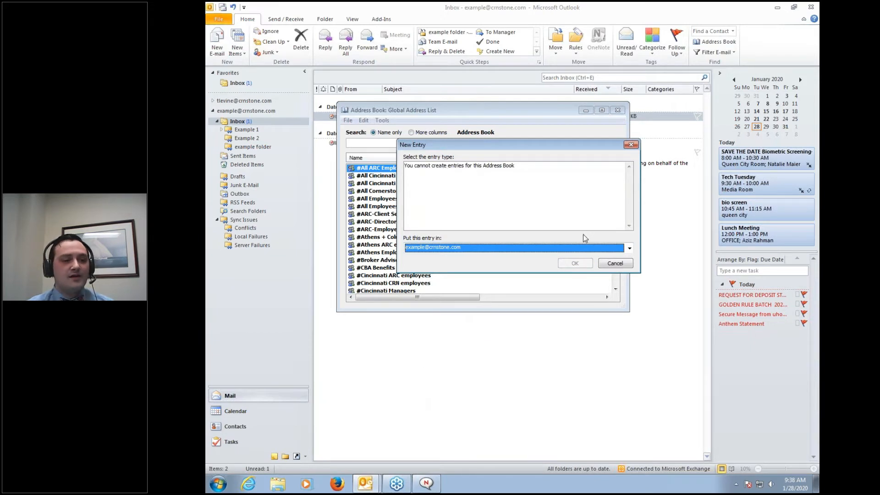
left_click(485, 251)
left_click(480, 257)
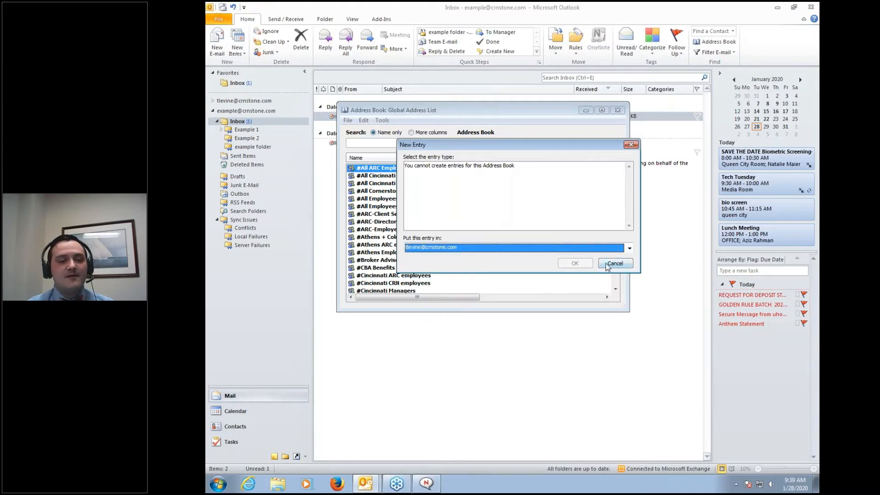
left_click(631, 146)
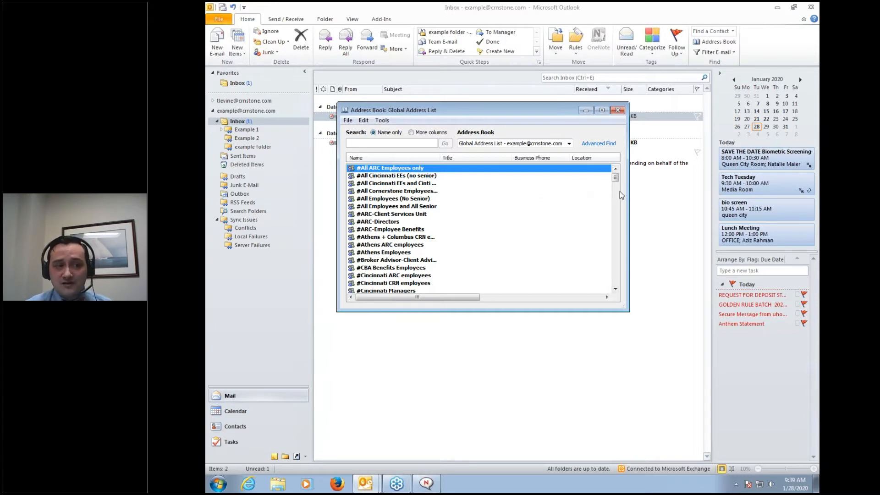
left_click(618, 110)
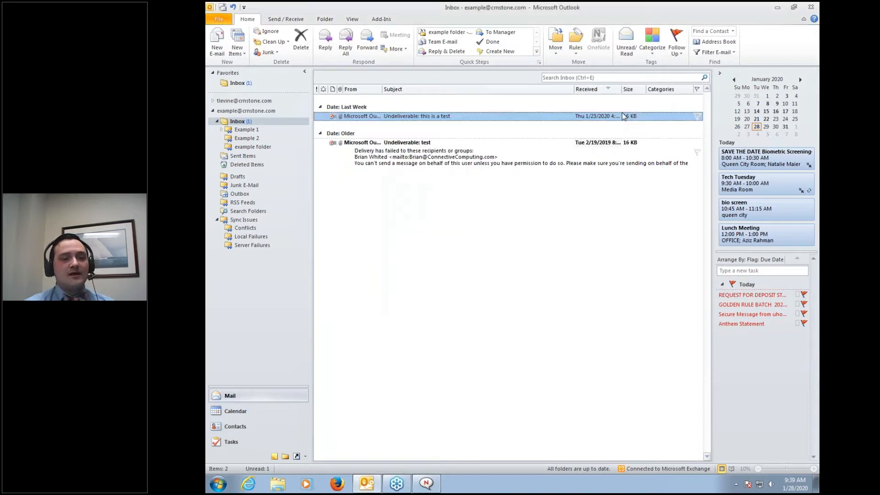
Open a single new email message, closing the duplicate window
left_click(218, 47)
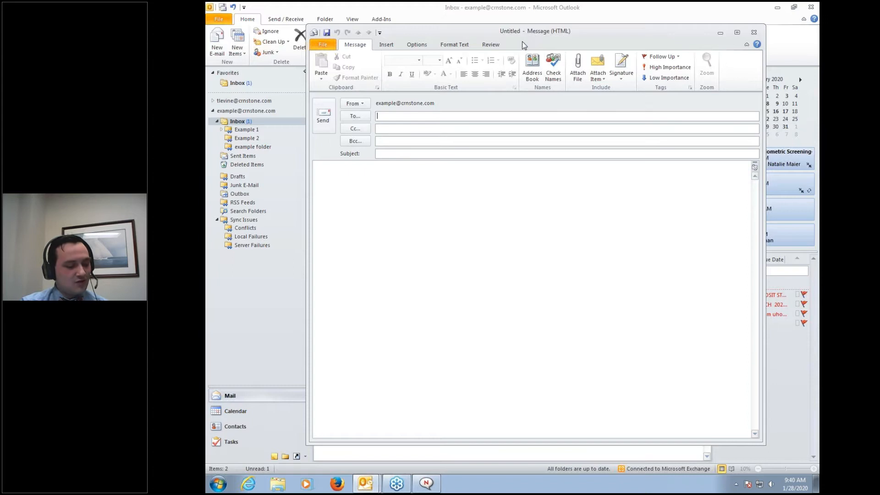
key("ctrl+n")
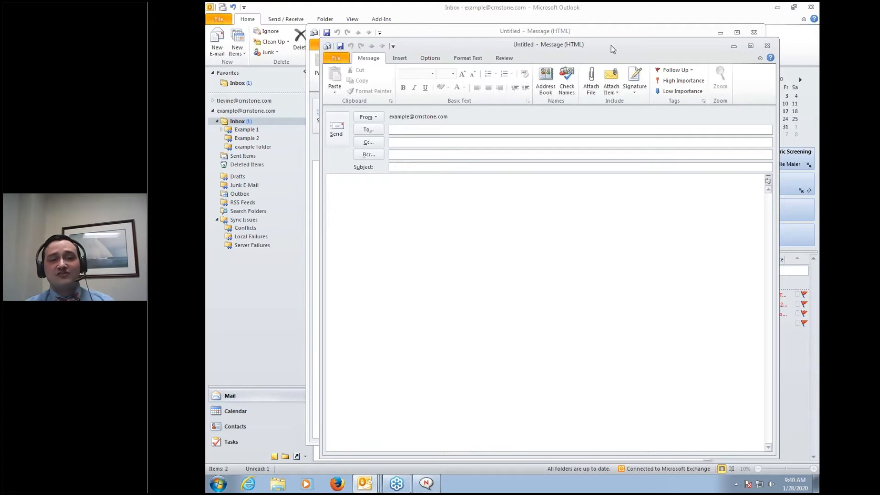
left_click(766, 46)
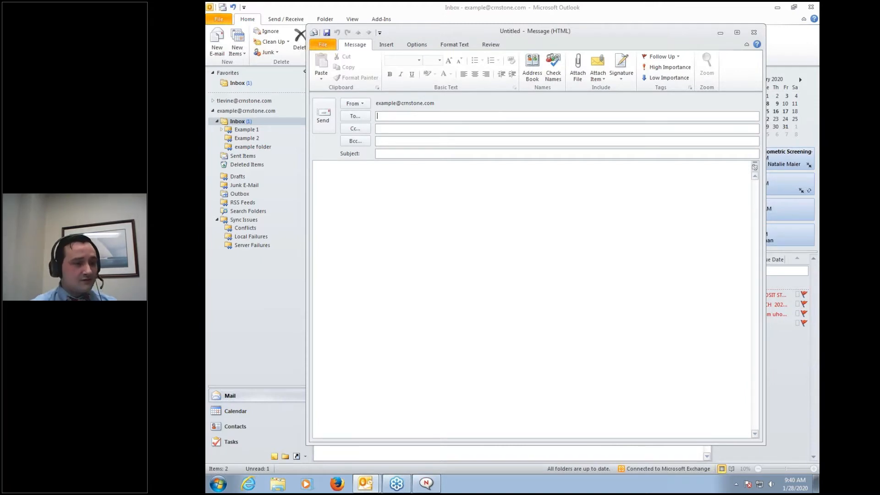
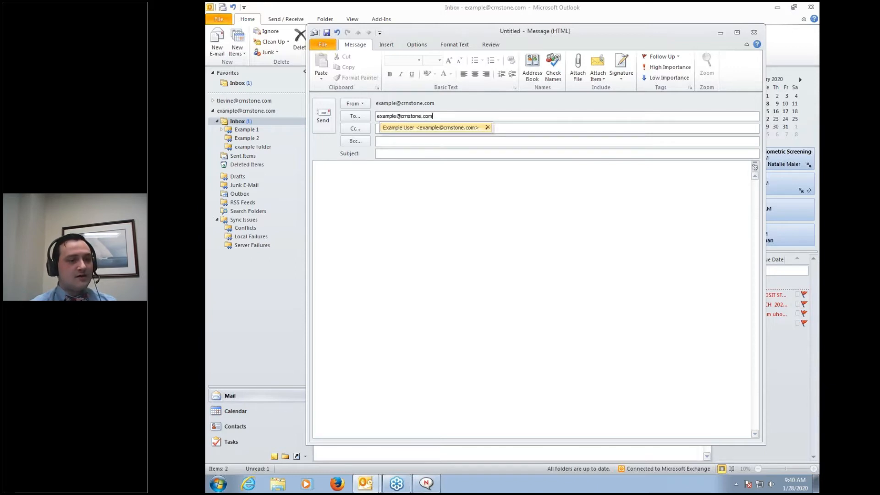
Enter the recipient's e-mail address in the To field and move to Subject
left_click(413, 180)
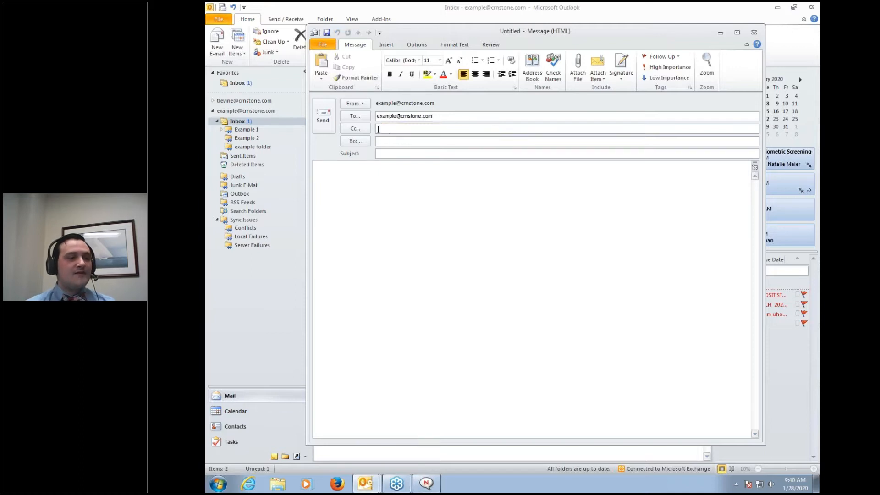
left_click(385, 128)
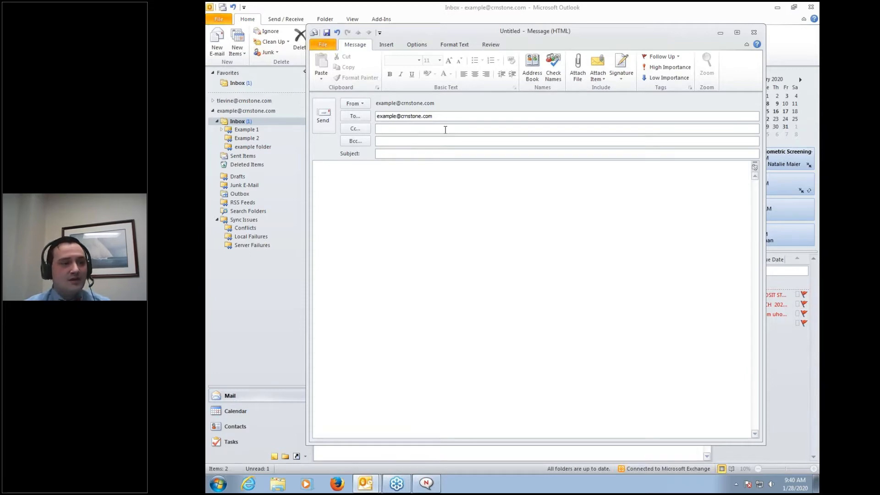
left_click(458, 116)
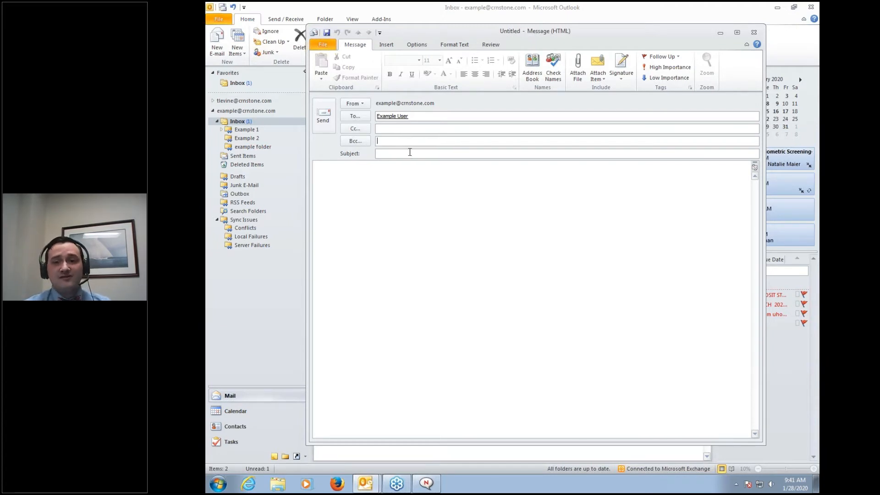
left_click(437, 152)
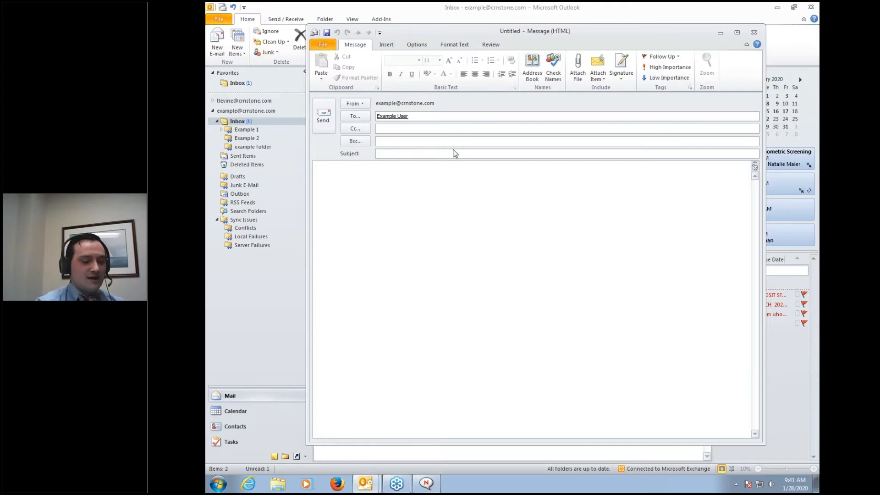
Enter 'Example' as both the subject and the body text
type("Example")
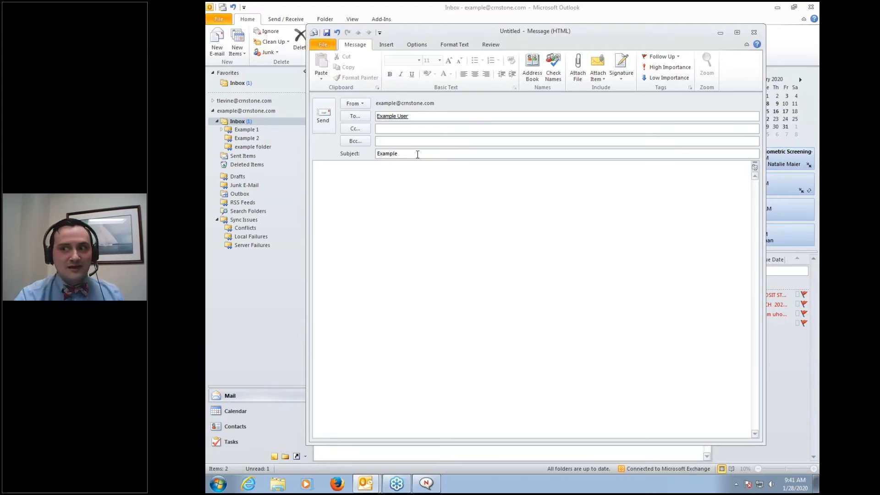
left_click(385, 167)
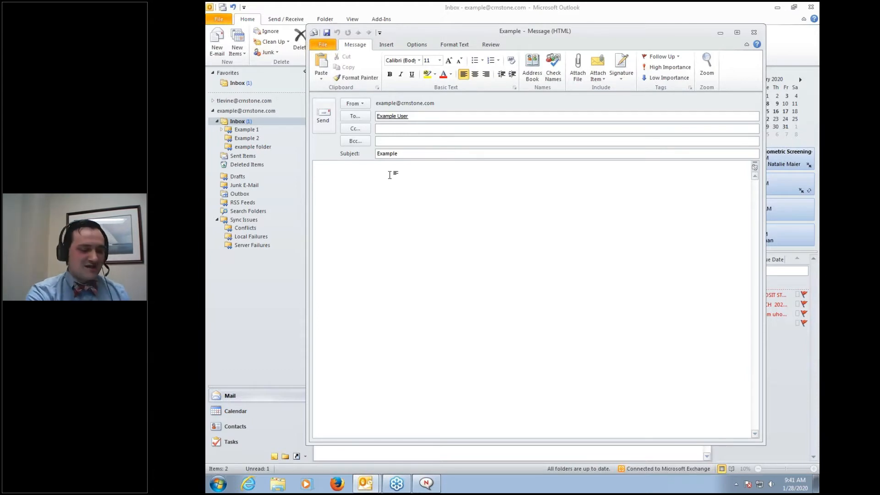
type("Example")
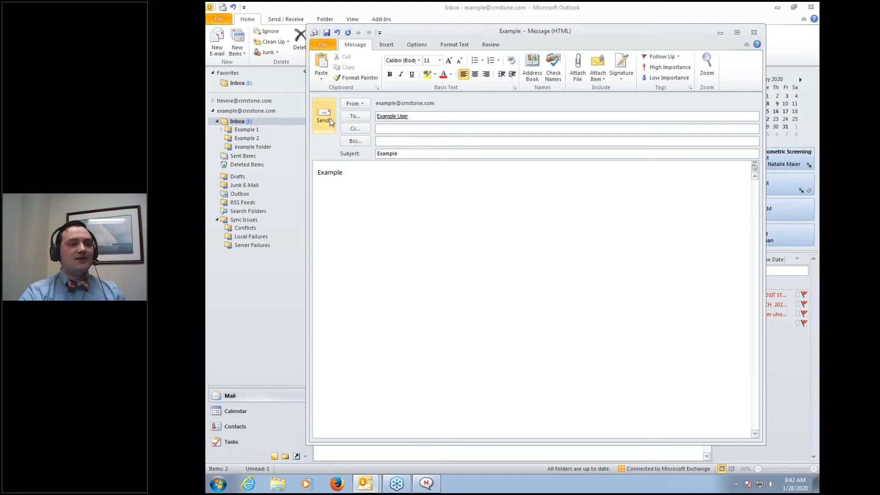
left_click(383, 45)
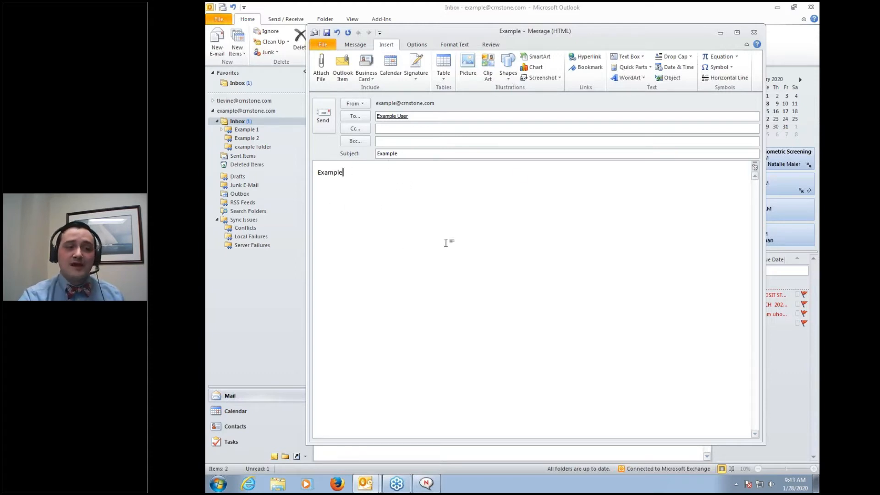
Attach Tech-Tuesday_Microsoft-Outlook.pptx from E:\2020 TECH TUES\Microsoft Office\Outlook
left_click(321, 69)
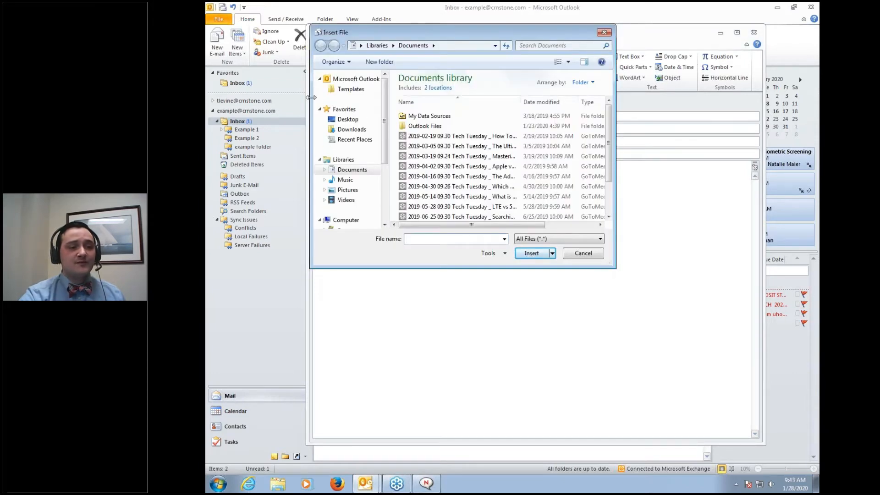
left_click_drag(385, 91, 385, 137)
left_click(370, 167)
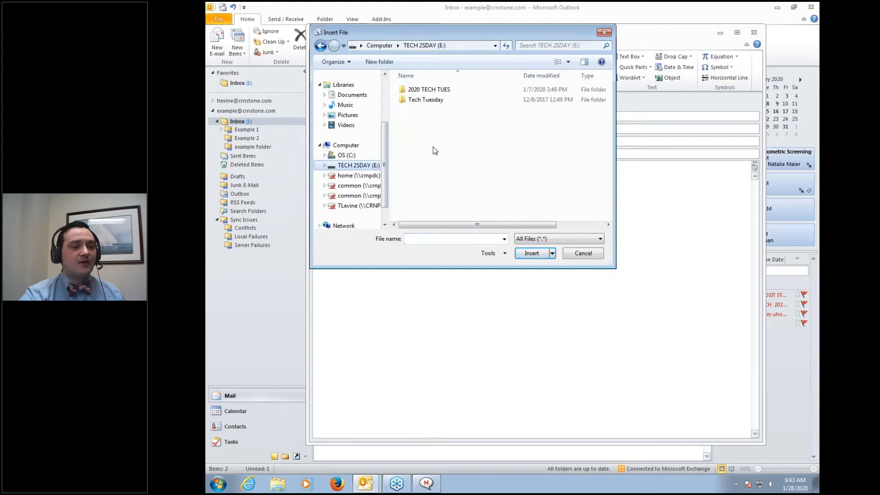
double_click(427, 92)
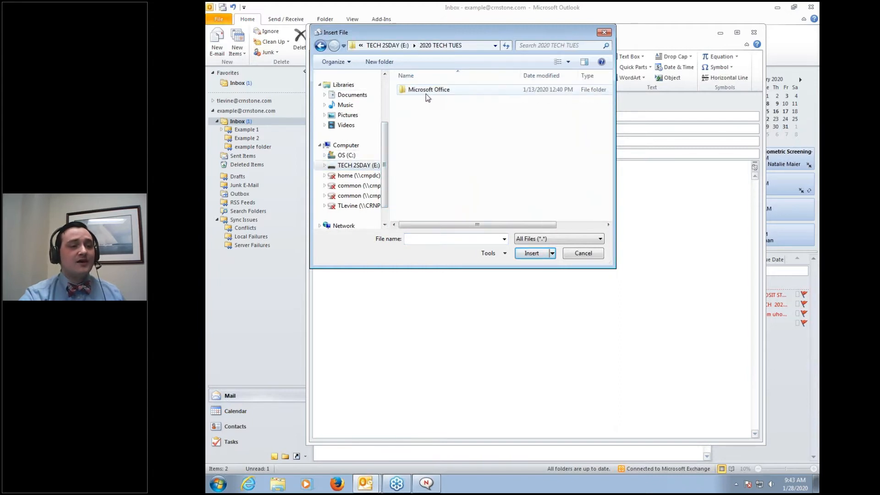
double_click(427, 90)
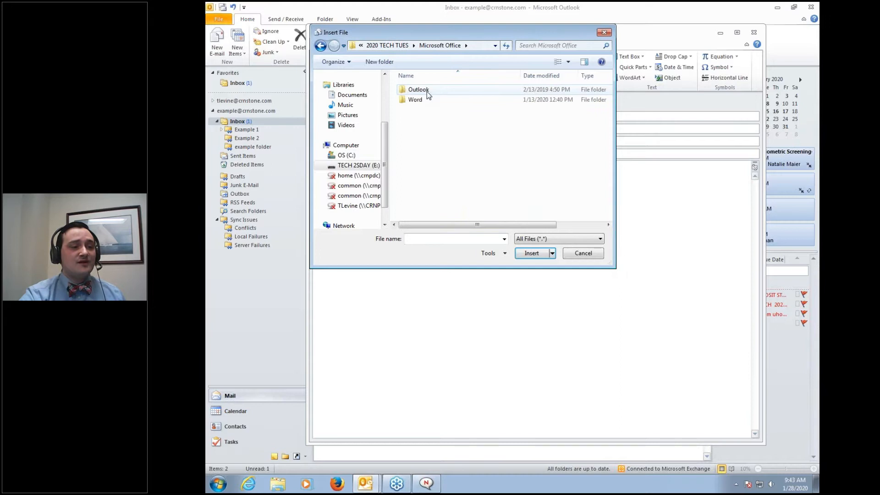
double_click(427, 91)
left_click(430, 101)
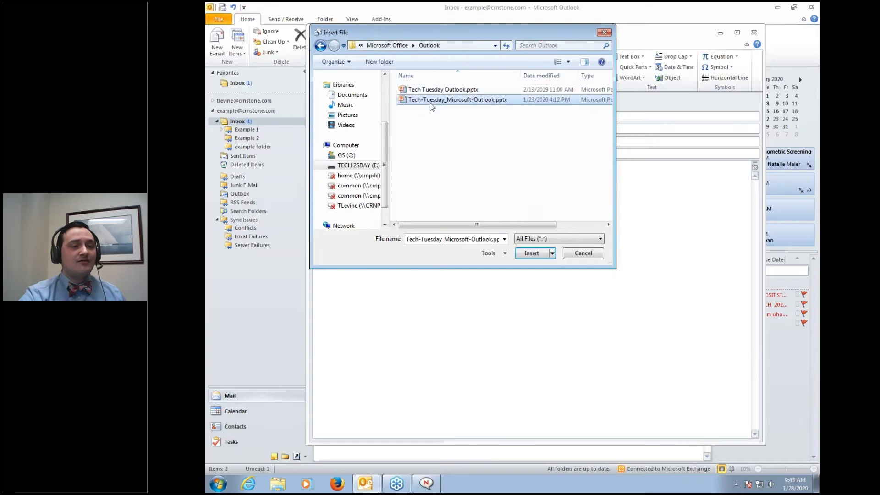
left_click(530, 254)
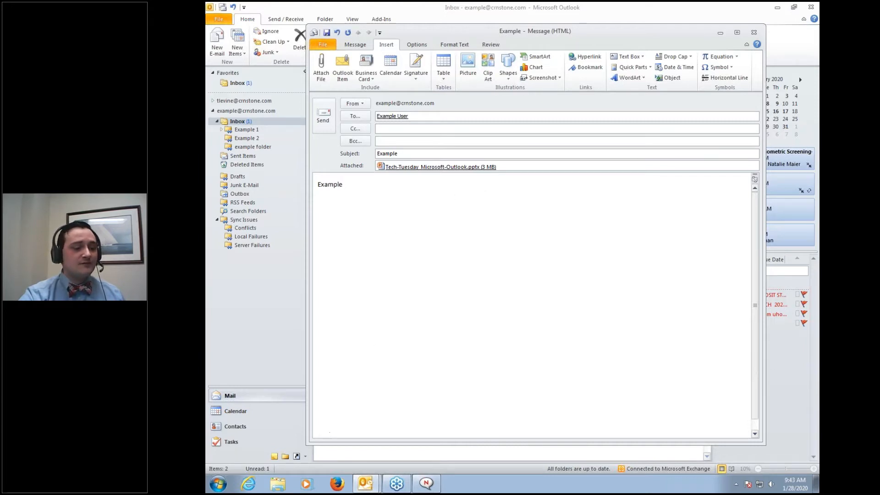
Open Windows Explorer at E:\2020 TECH TUES\Microsoft Office\Outlook
right_click(283, 485)
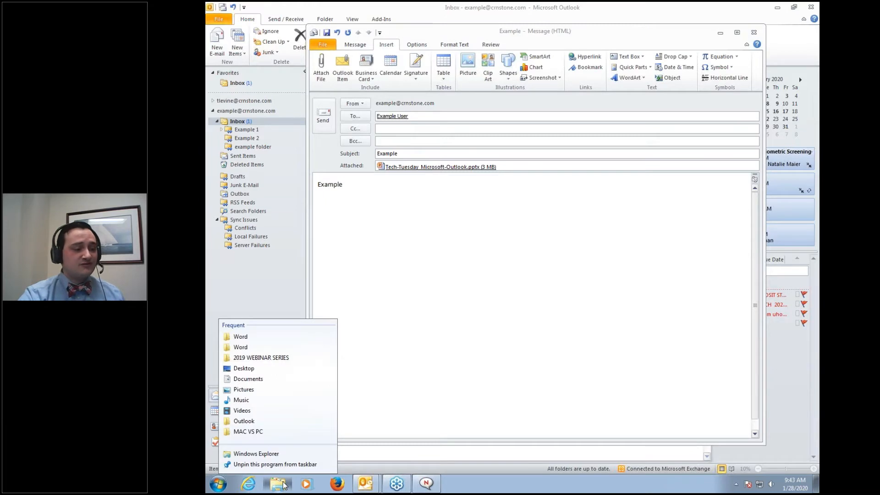
left_click(269, 358)
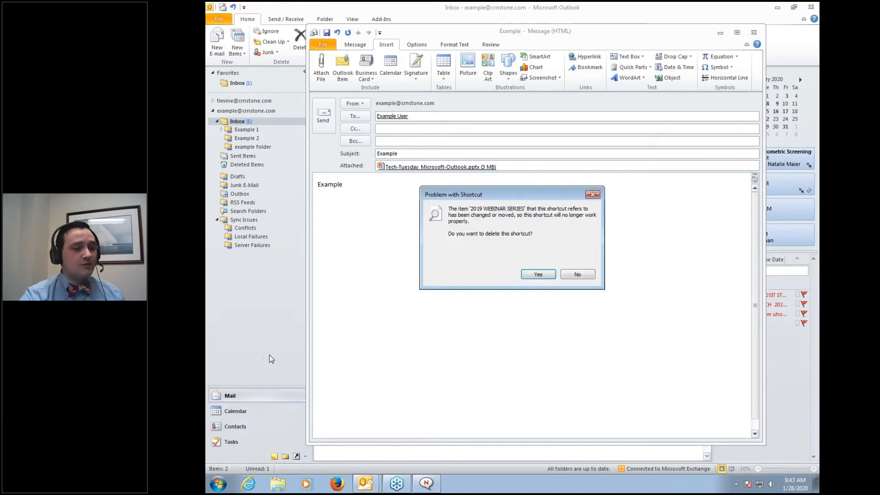
left_click(572, 276)
left_click(283, 487)
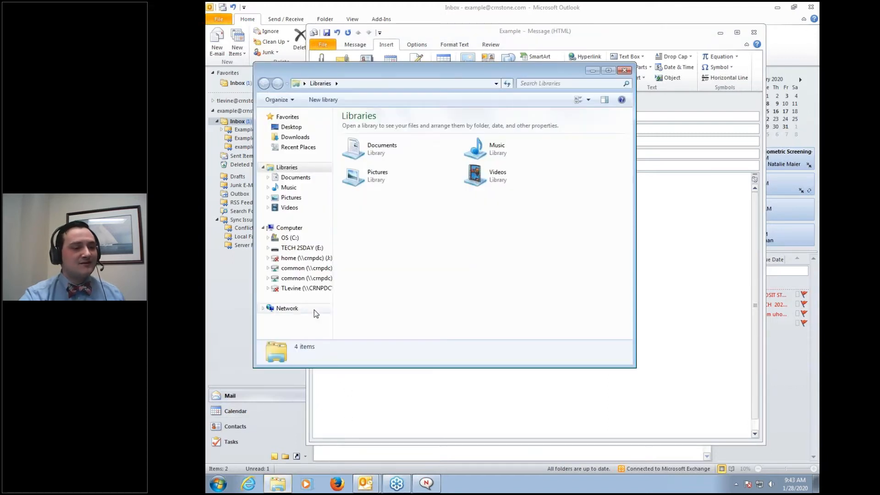
left_click(308, 250)
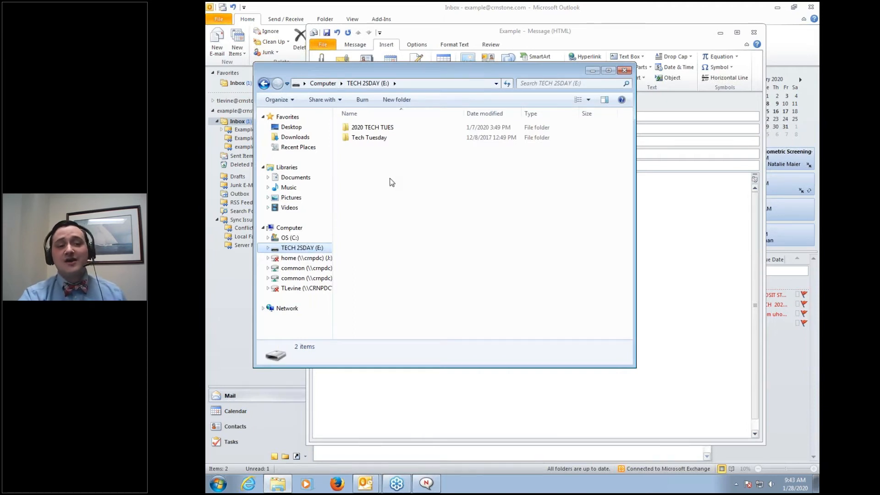
double_click(364, 129)
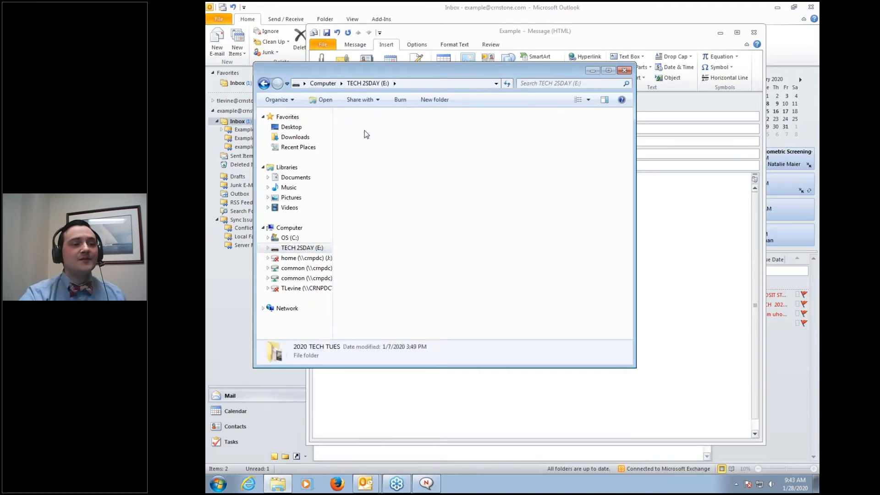
double_click(364, 128)
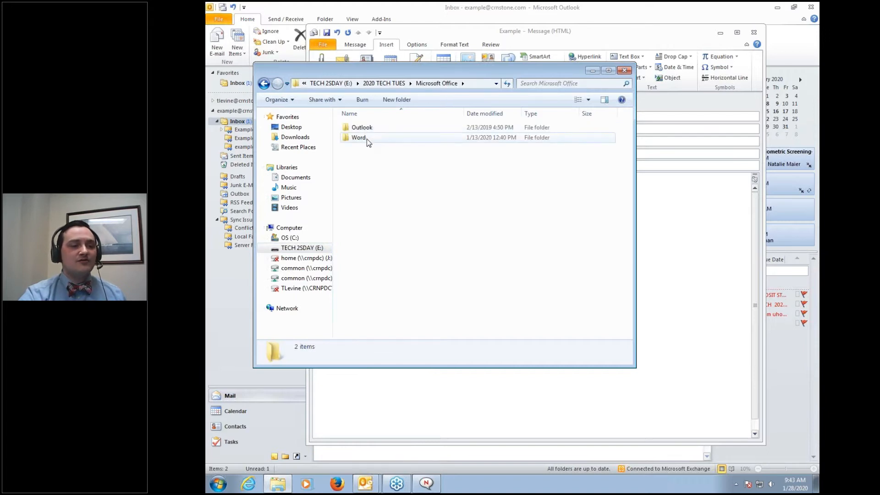
double_click(366, 130)
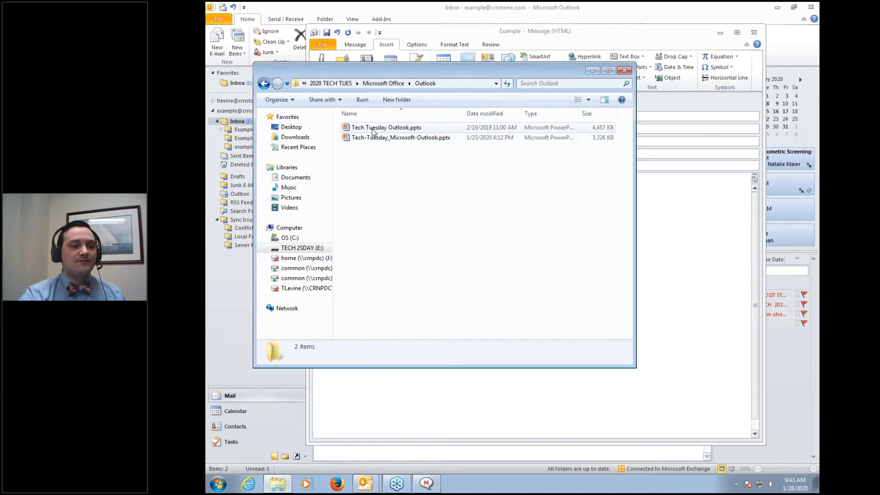
Drag Tech Tuesday Outlook.pptx into the message as a second attachment
left_click_drag(406, 72, 692, 61)
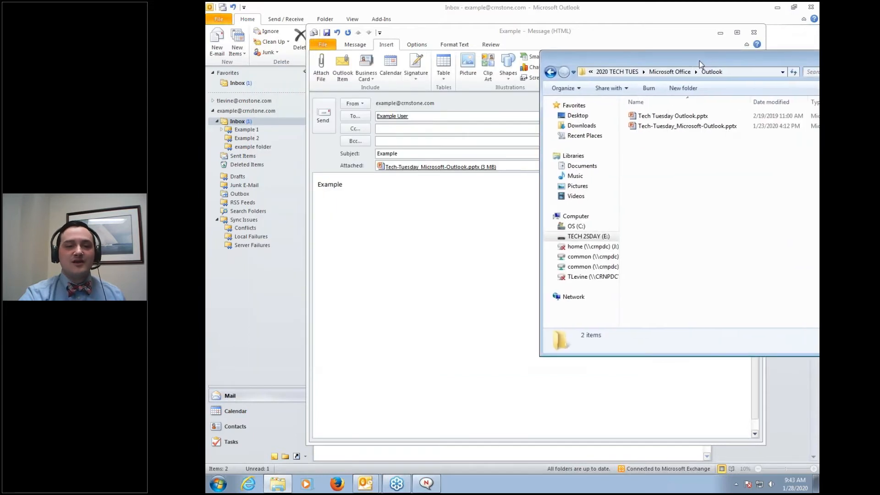
left_click(675, 118)
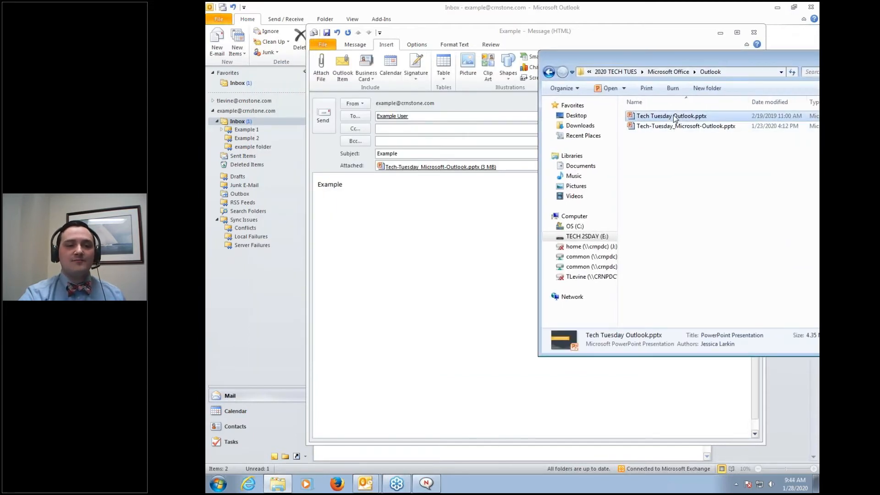
left_click_drag(674, 118, 493, 203)
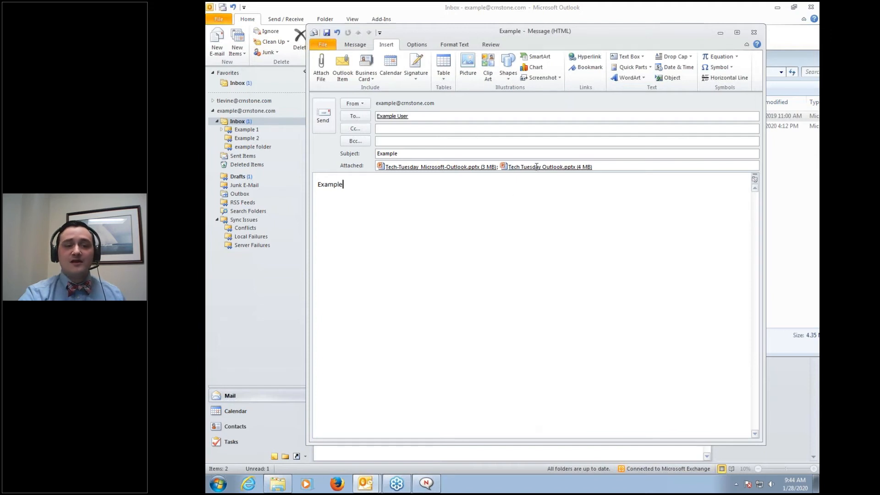
left_click(595, 168)
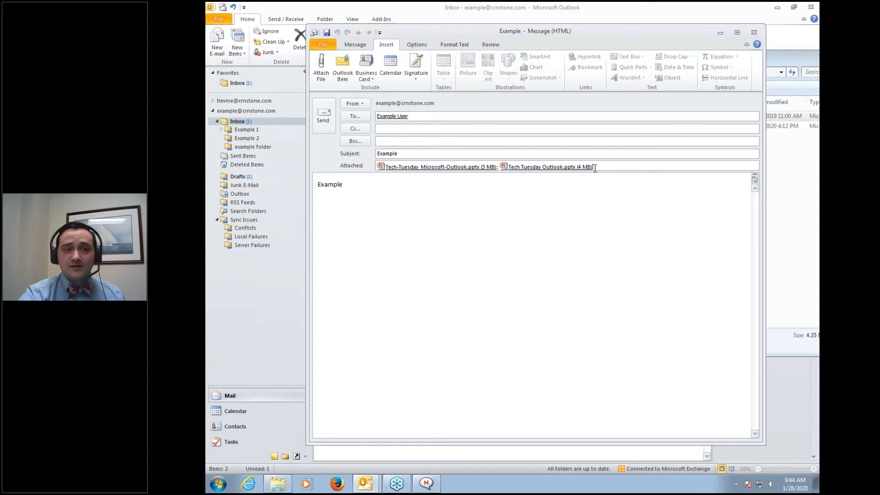
key("BackSpace")
key("BackSpace")
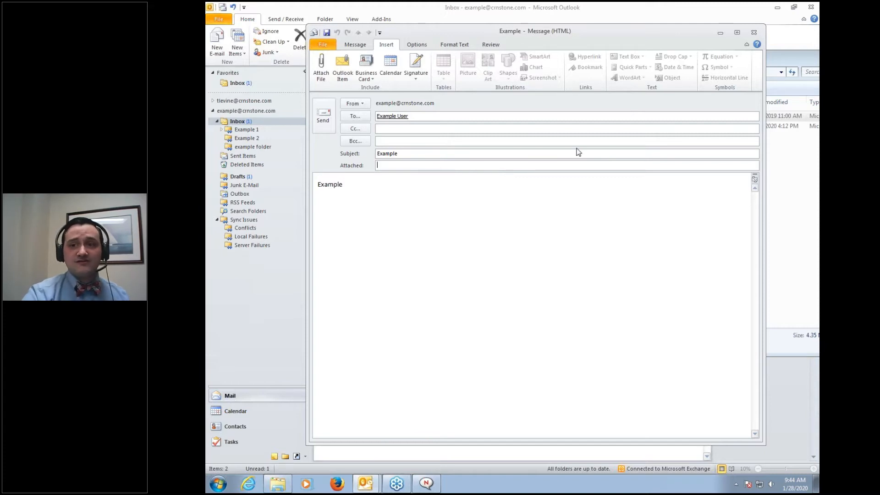
left_click(544, 219)
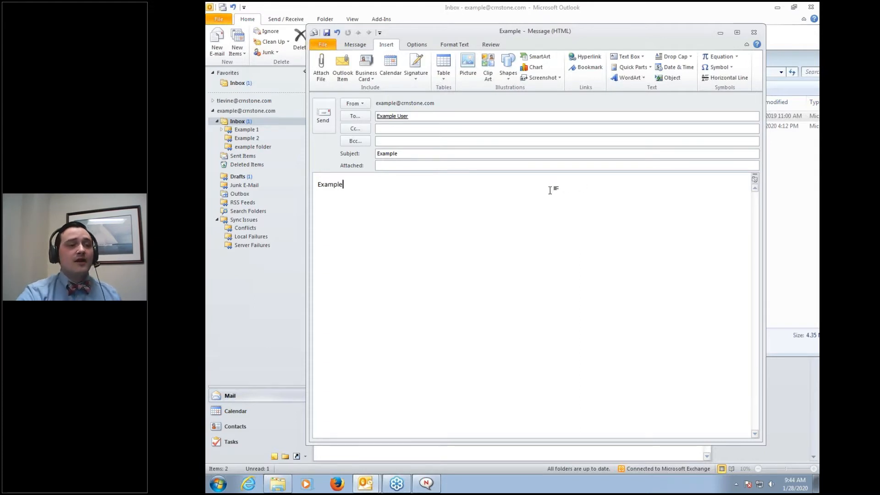
Send the Example message to the Outbox and close the Windows Explorer window
left_click(323, 117)
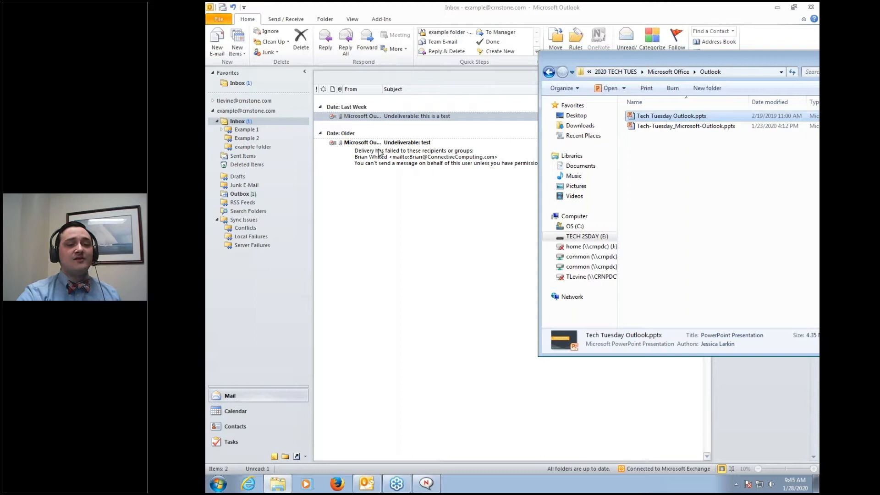
double_click(706, 56)
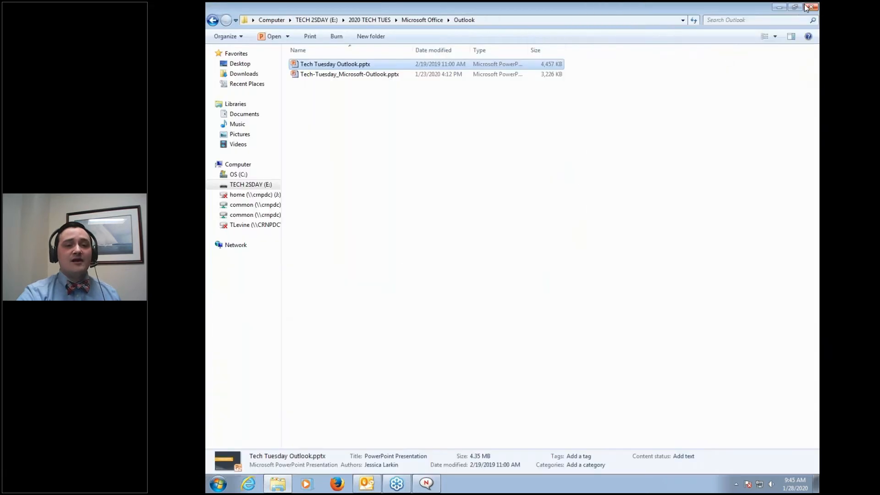
left_click(811, 8)
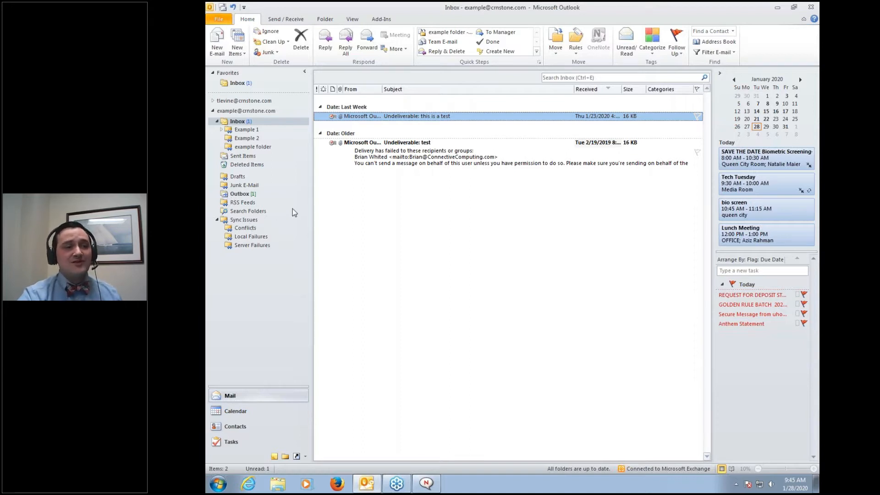
Run Send/Receive All Folders and Send All to push out the queued Example message
left_click(287, 21)
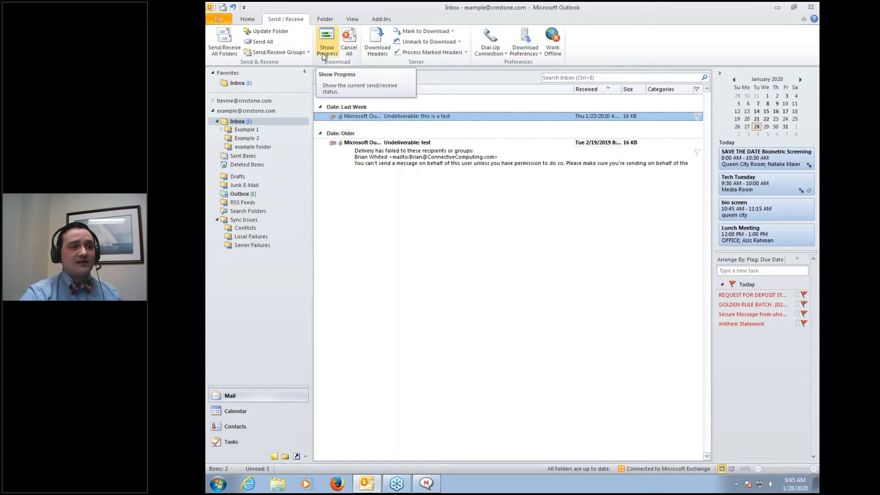
left_click(227, 49)
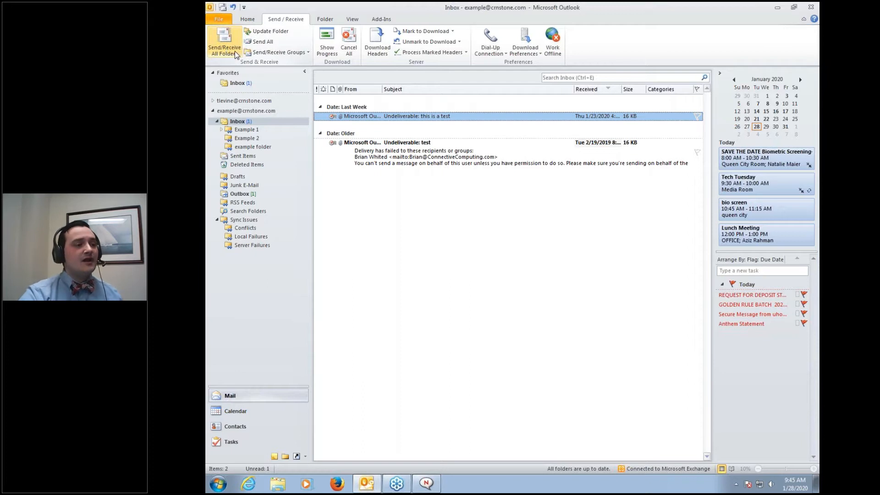
left_click(250, 53)
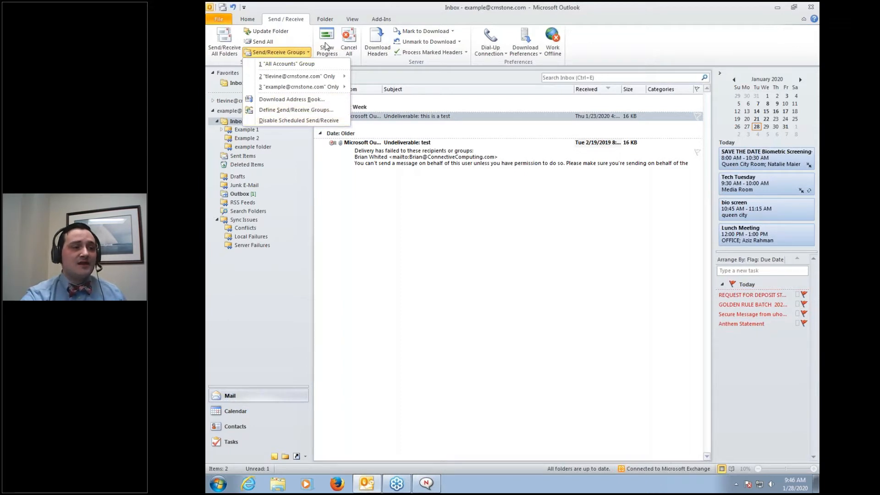
left_click(269, 43)
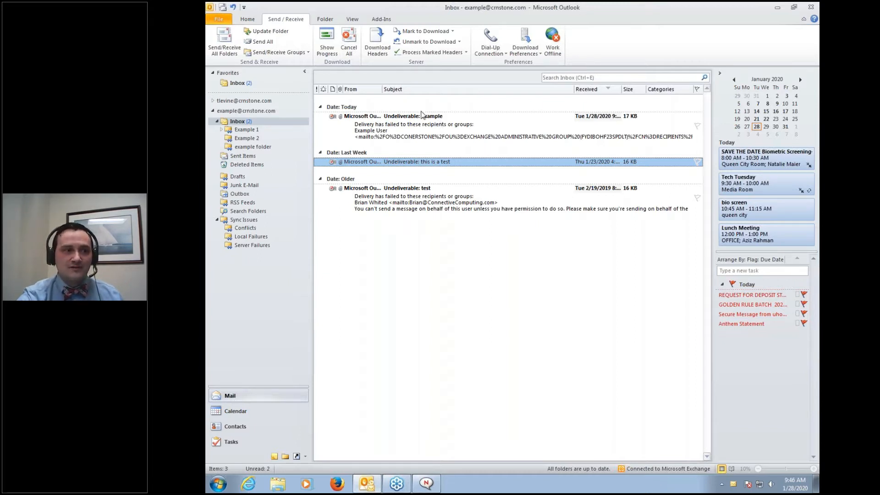
left_click(328, 51)
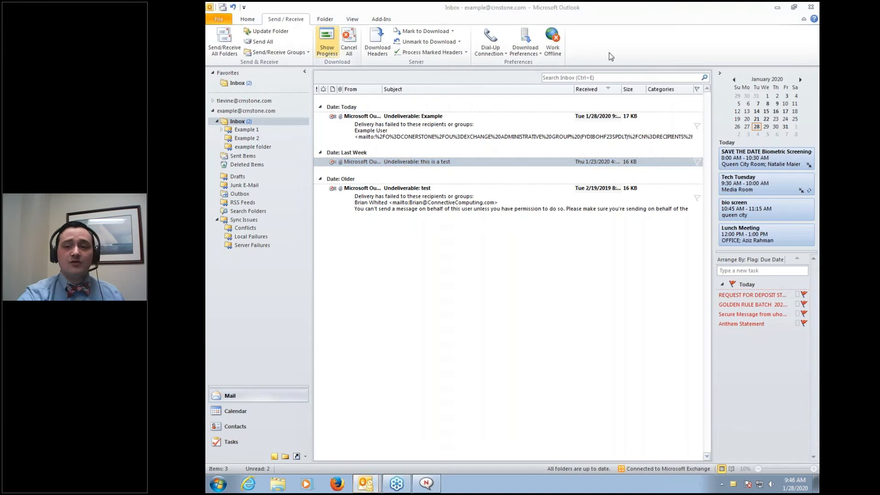
left_click_drag(819, 134, 579, 121)
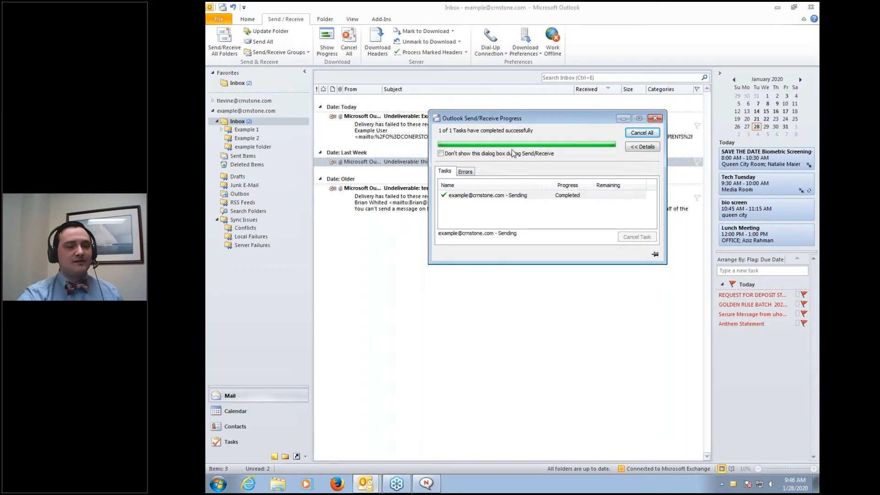
left_click(465, 171)
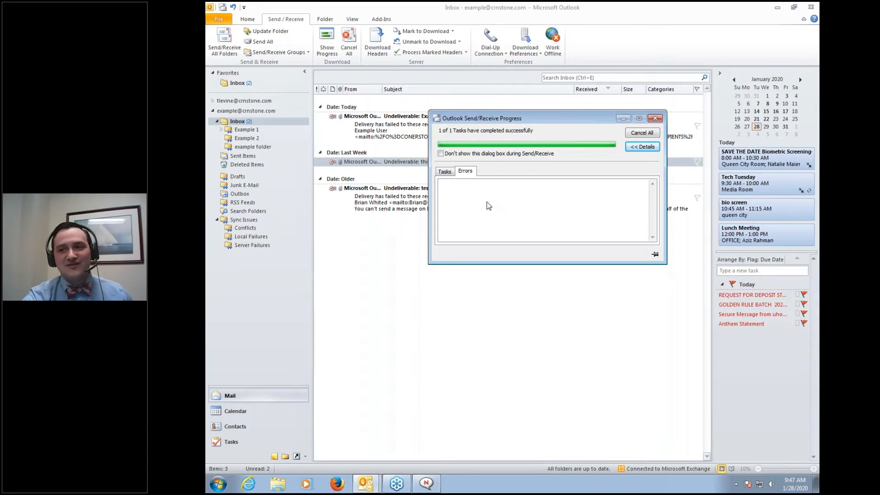
left_click(661, 120)
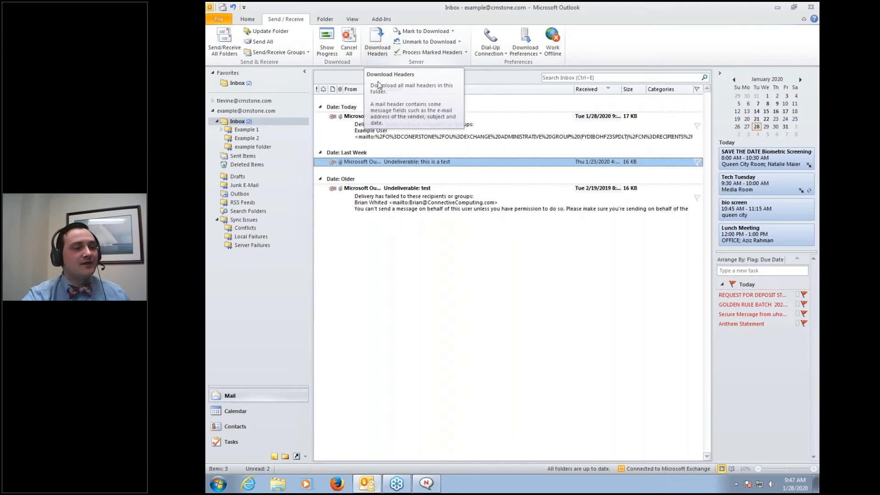
double_click(389, 163)
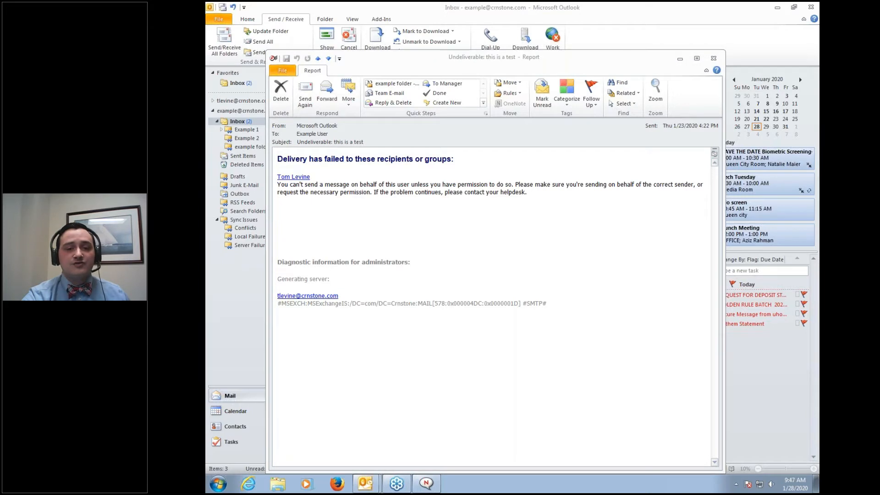
mouse_move(318, 120)
left_mouse_down()
mouse_move(305, 117)
mouse_move(278, 147)
mouse_move(537, 147)
mouse_move(676, 133)
mouse_move(713, 118)
mouse_move(480, 122)
left_mouse_up()
left_click_drag(418, 121, 314, 118)
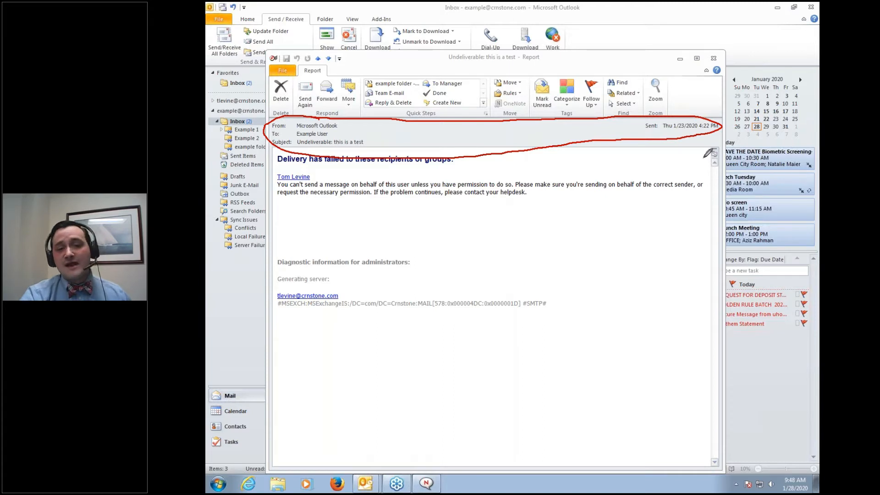
right_click(704, 158)
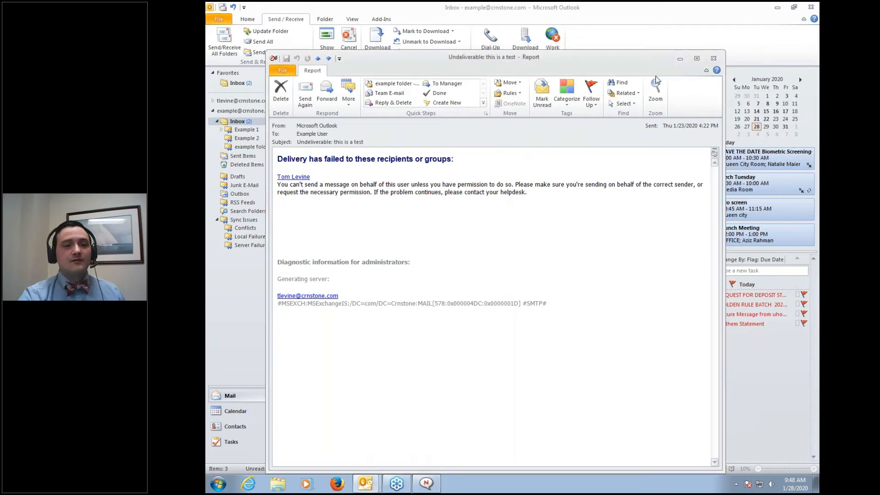
left_click(714, 58)
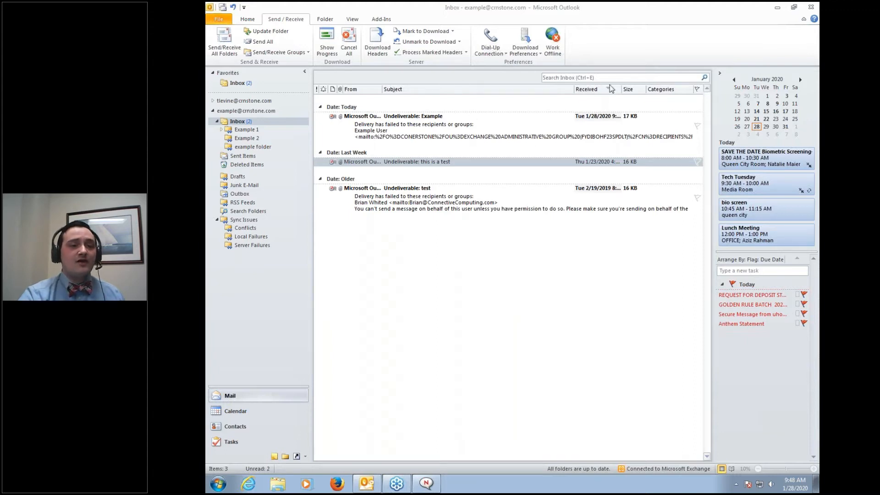
Work offline and send a new e-mail to Example User with subject 'sent'
left_click(553, 41)
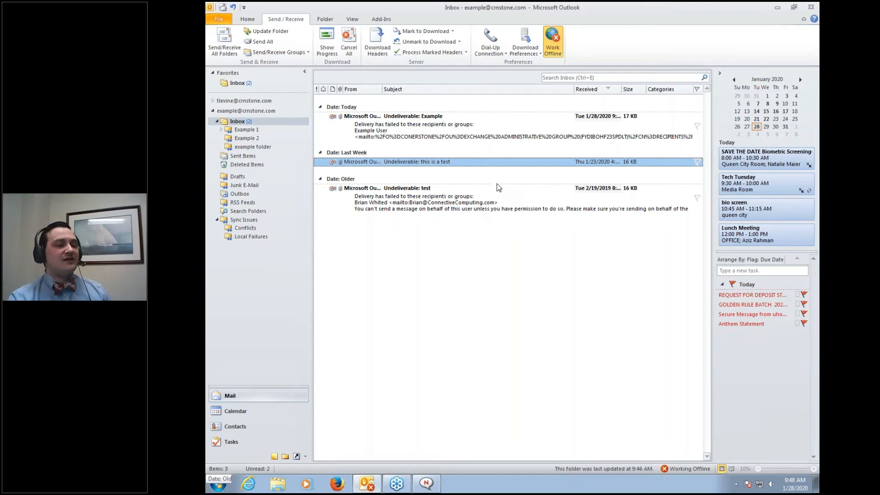
left_click(248, 19)
left_click(214, 42)
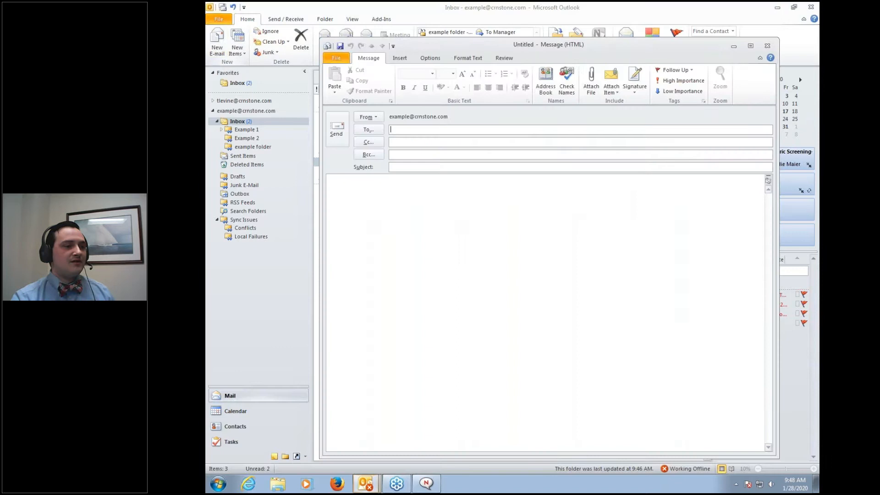
type("example")
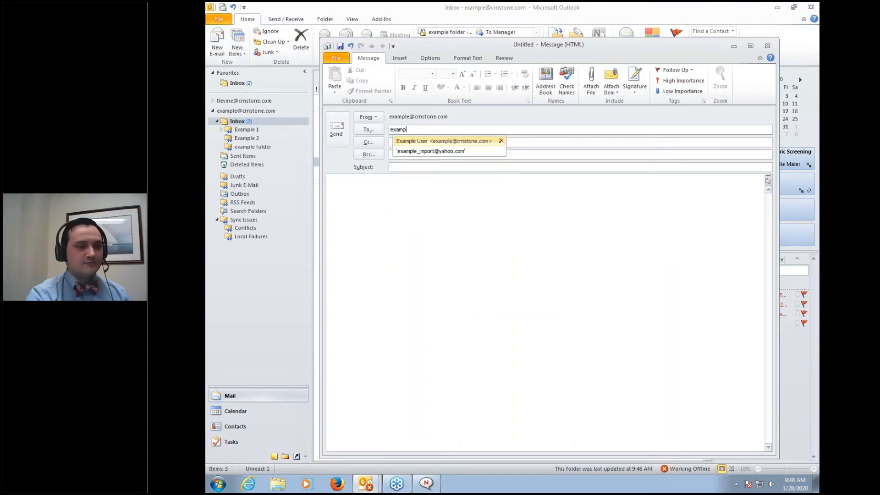
left_click(419, 141)
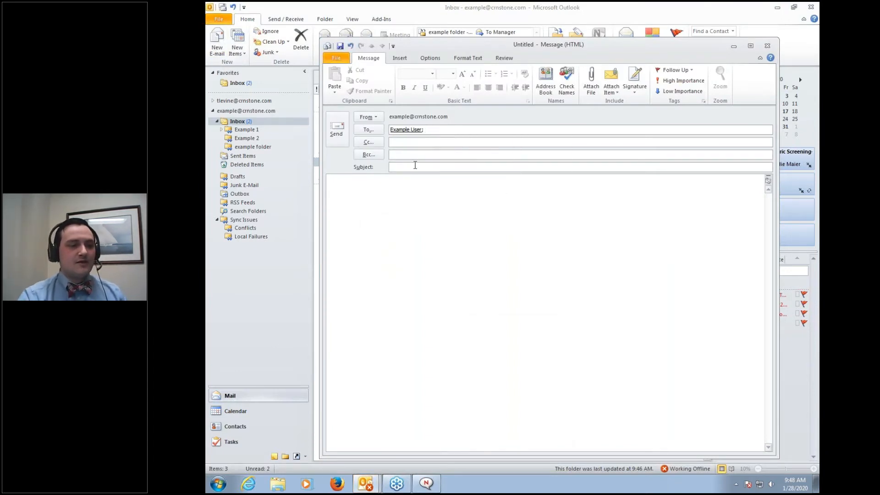
type("sent")
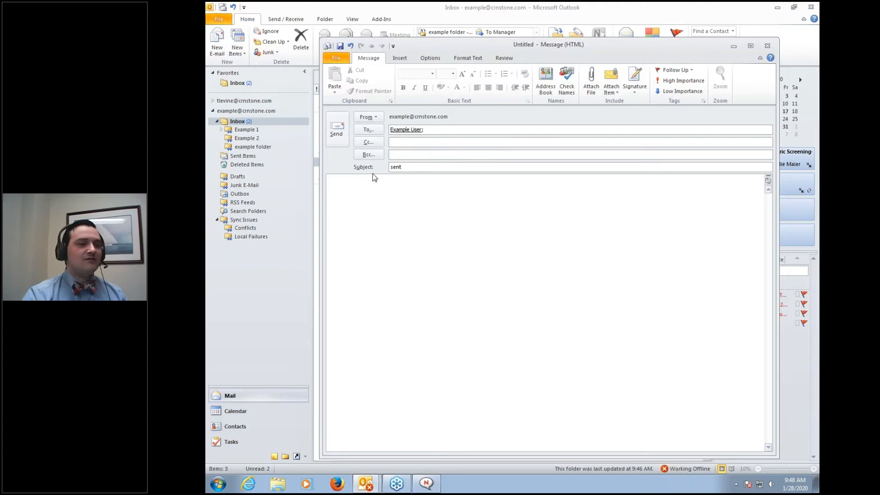
left_click(339, 132)
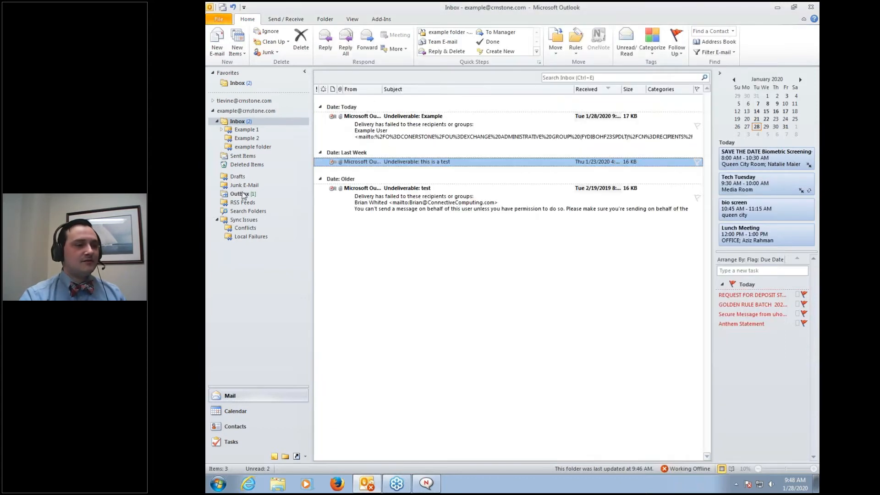
Open the Send/Receive progress window, review its task list, and close it
left_click(278, 19)
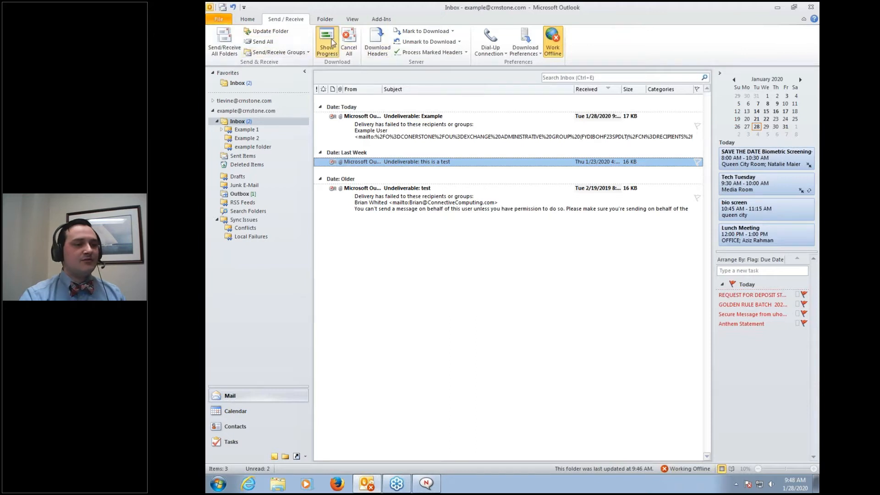
left_click(327, 43)
left_click(445, 171)
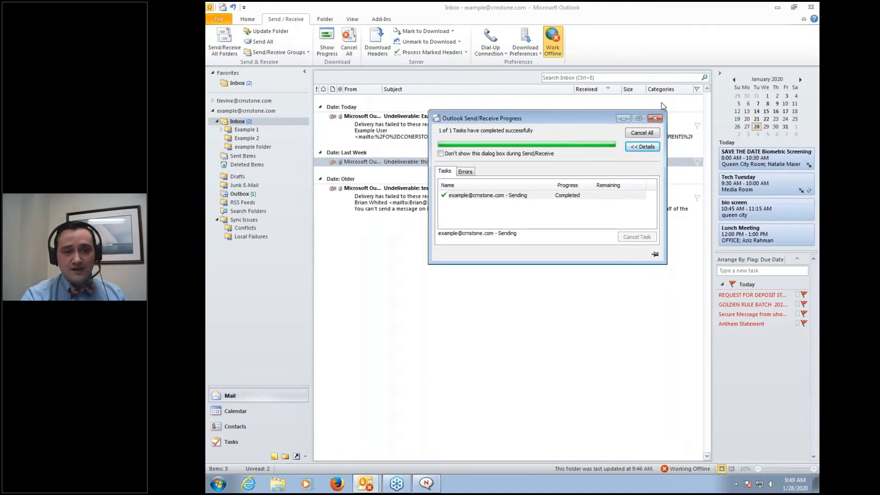
left_click(654, 118)
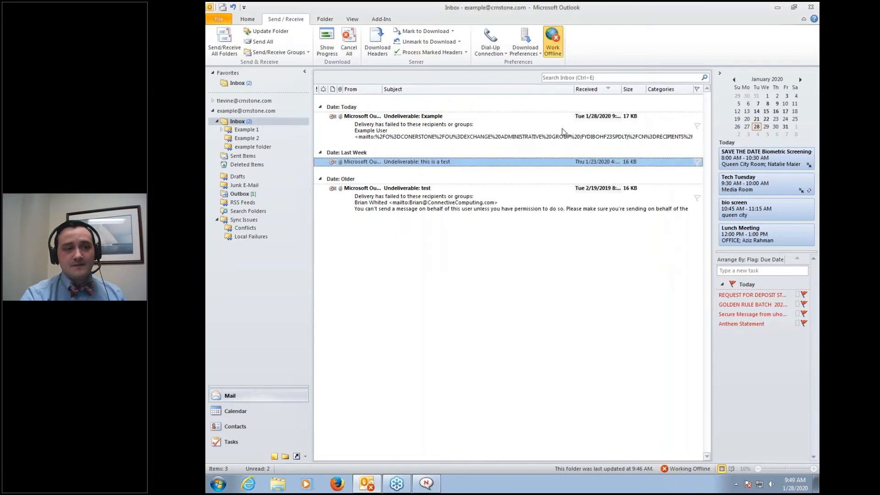
Send All while offline, inspect the permission error, then reconnect to Exchange
left_click(266, 43)
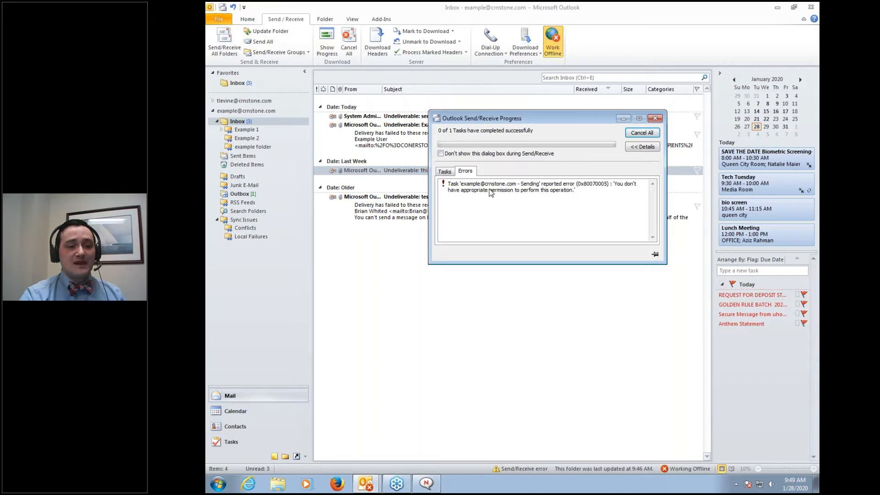
left_click(517, 191)
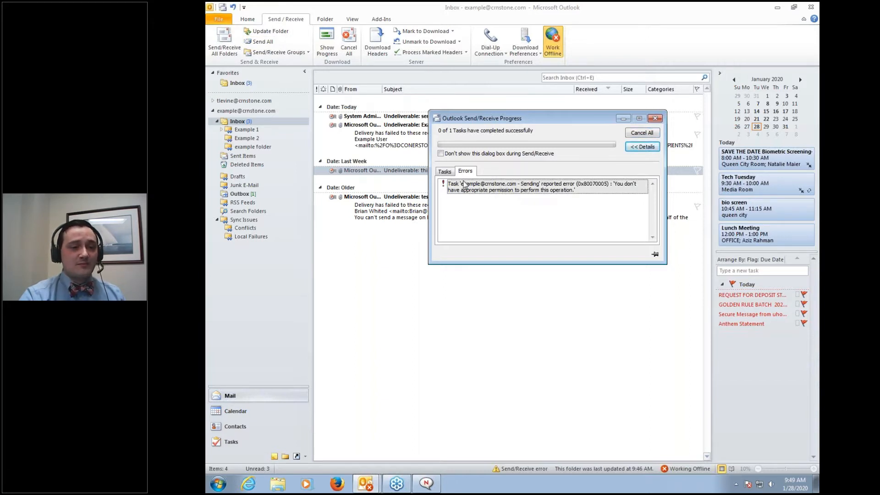
left_click(446, 174)
left_click(466, 196)
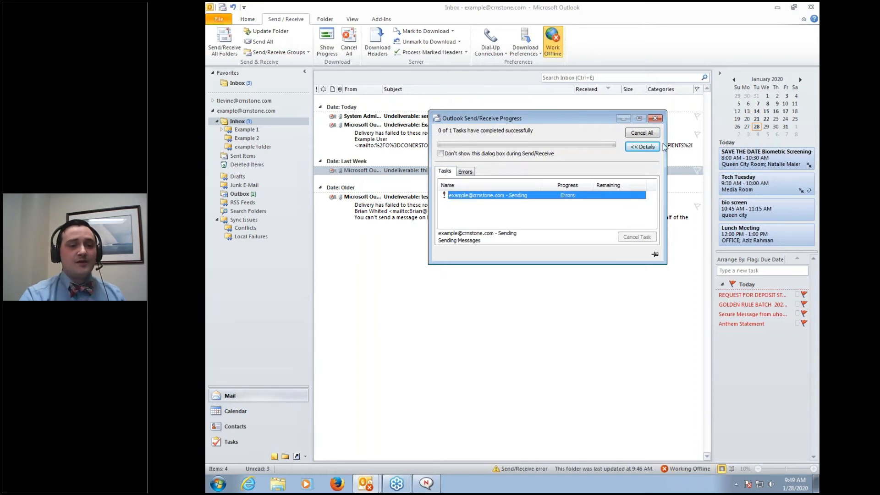
left_click(655, 119)
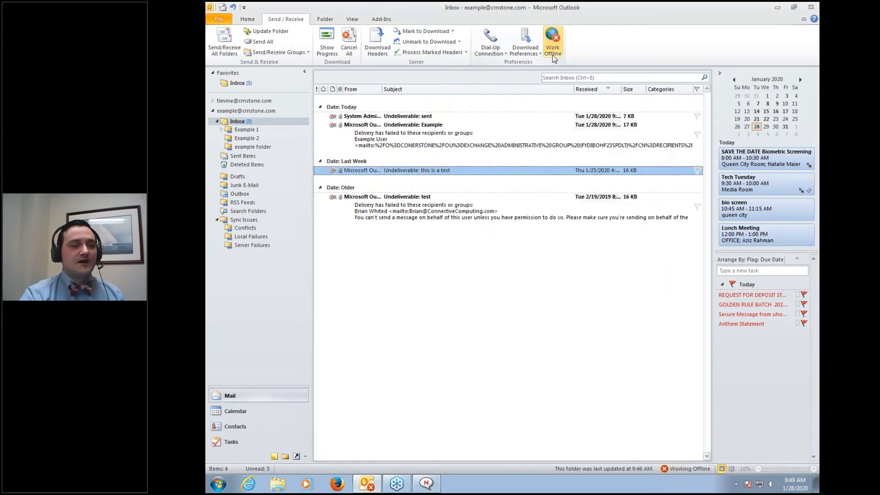
left_click(553, 51)
left_click(390, 116)
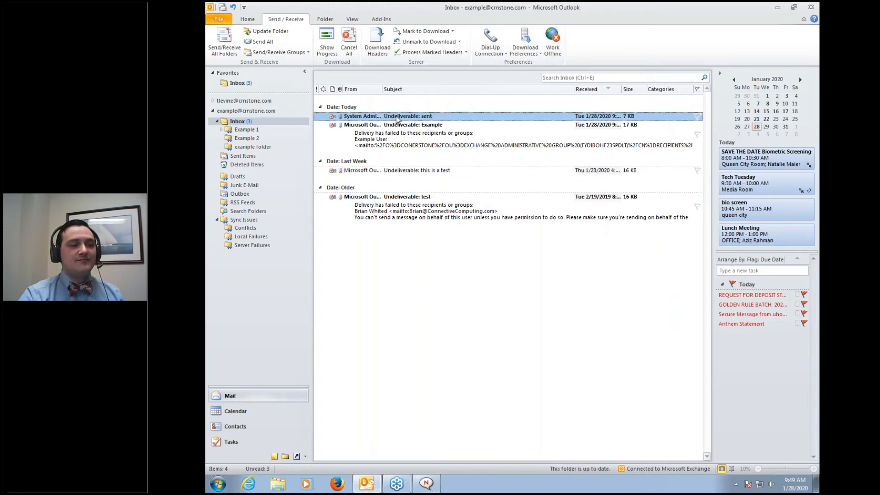
Open and close the 'Undeliverable: sent' and 'Undeliverable: Example' reports
double_click(397, 118)
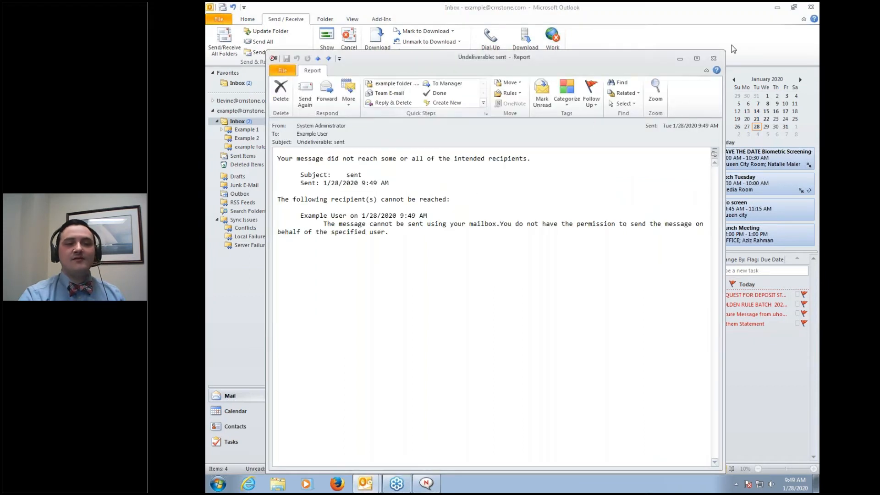
left_click(713, 58)
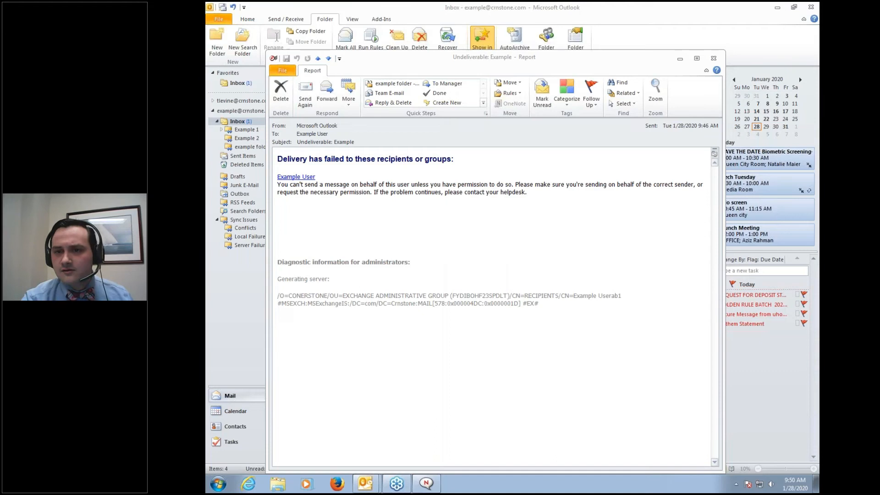
left_click_drag(557, 60, 560, 41)
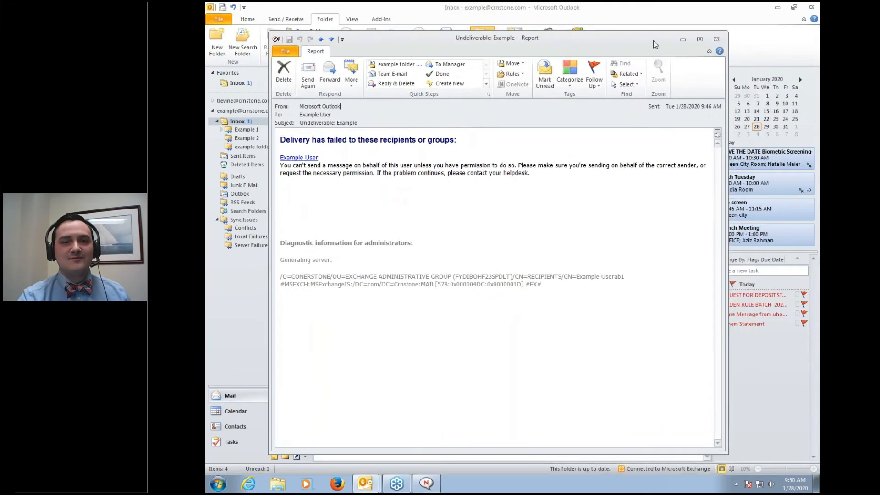
left_click(716, 40)
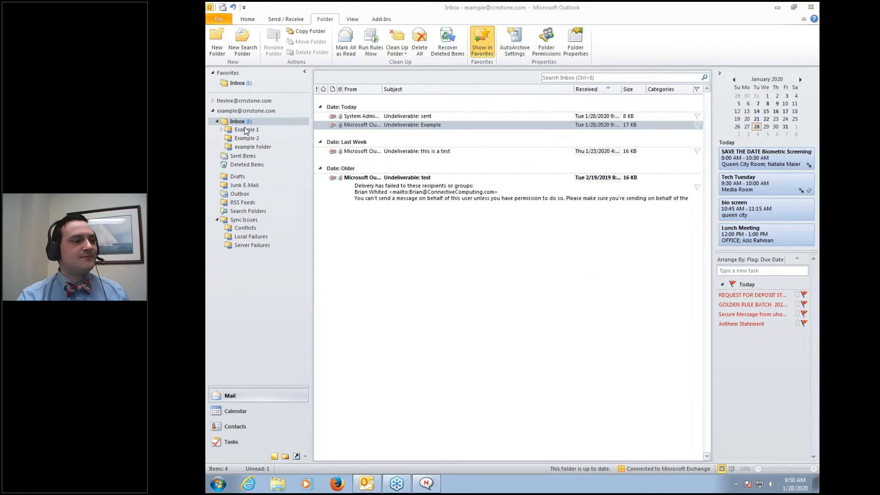
Create a folder named 'Example 5' under Inbox > Example 1 > Example 3
left_click(214, 39)
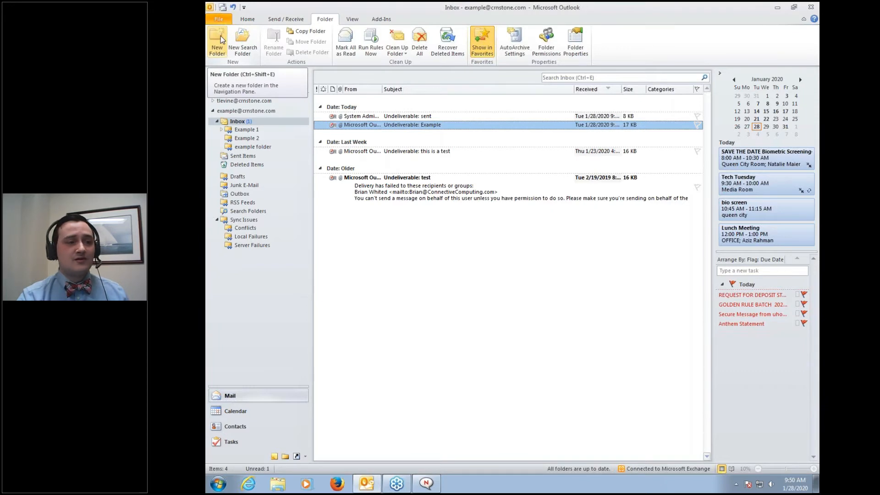
left_click(221, 36)
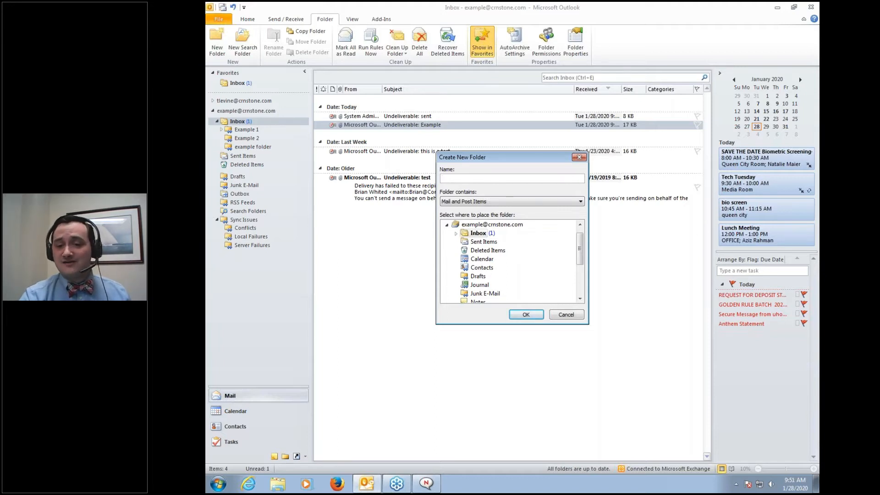
left_click(498, 179)
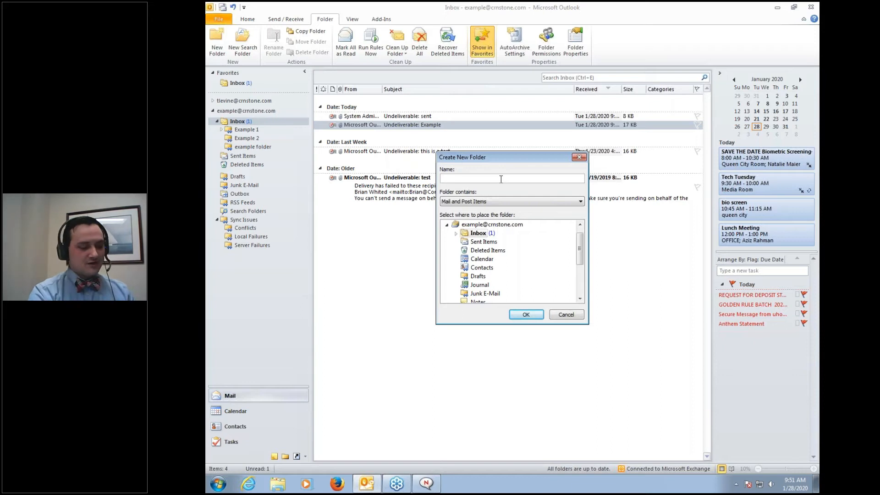
type("Examp")
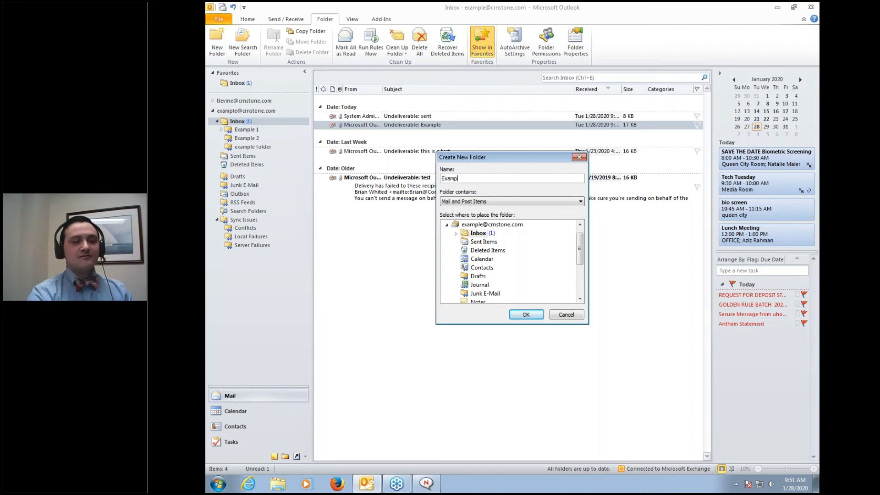
type("le 5")
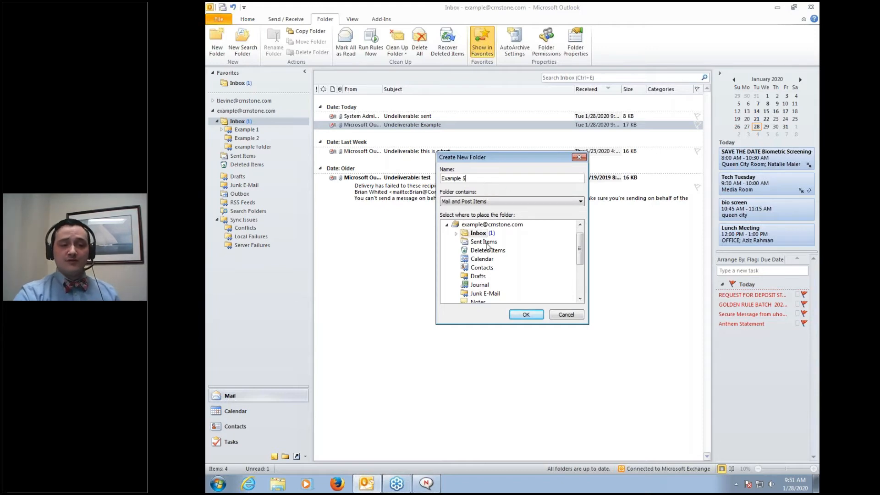
left_click(477, 234)
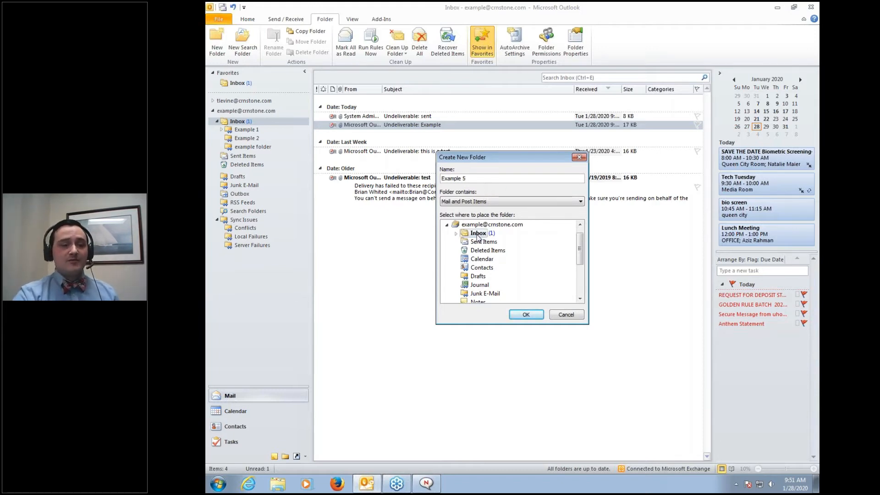
left_click(456, 234)
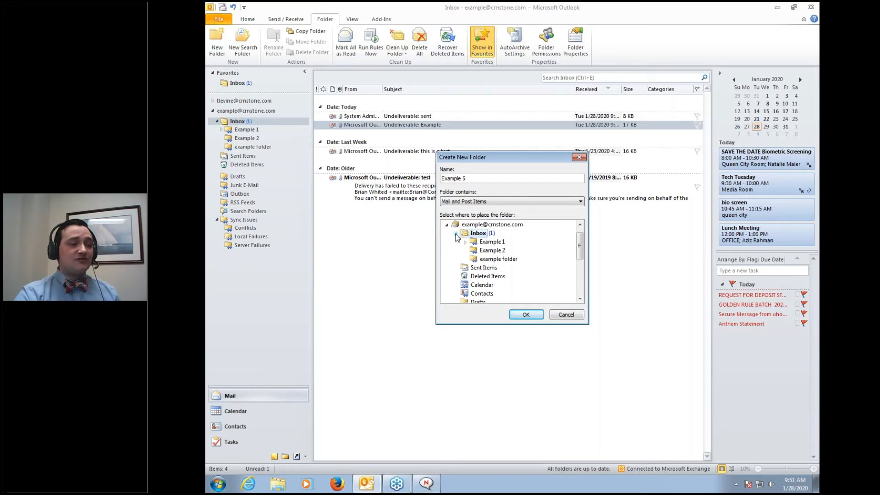
left_click(505, 261)
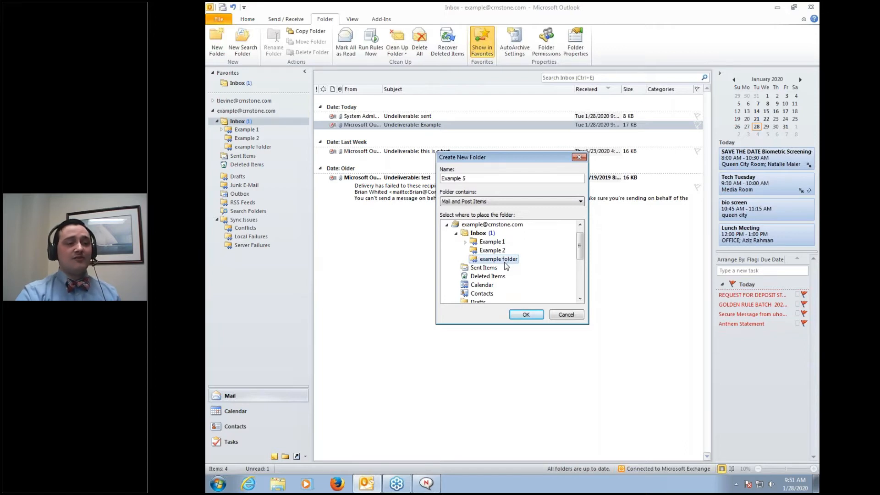
left_click(466, 242)
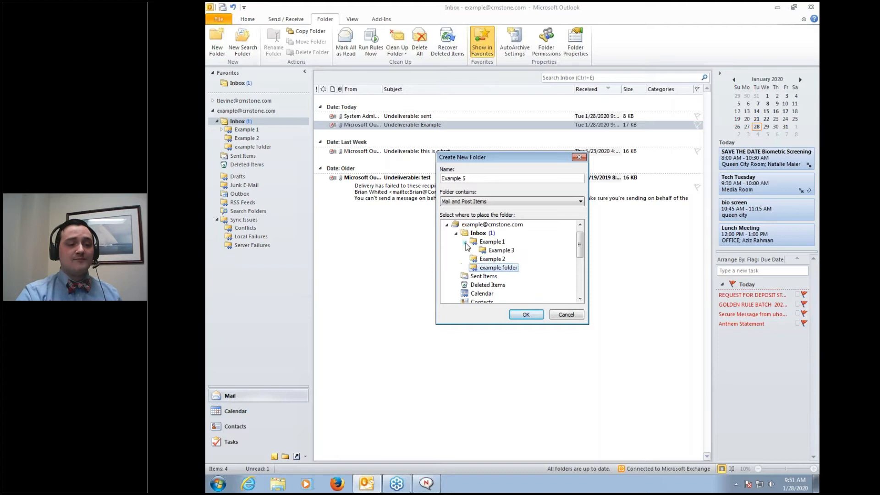
left_click(466, 243)
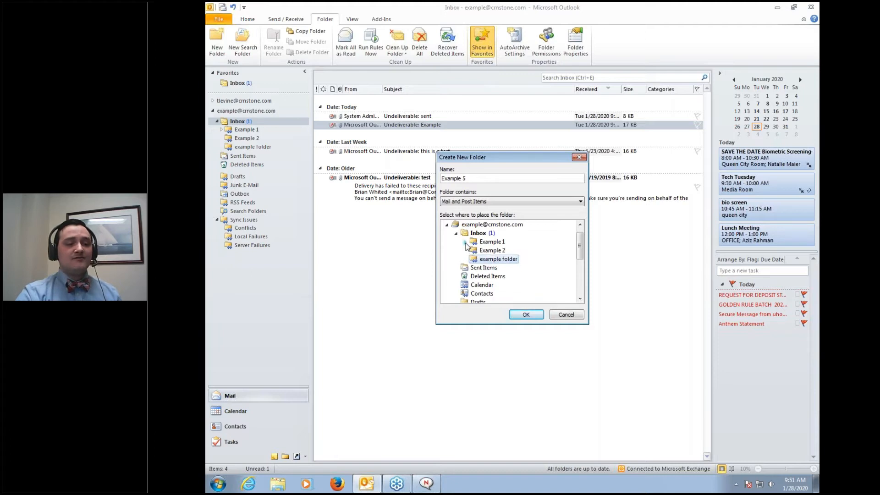
left_click(465, 242)
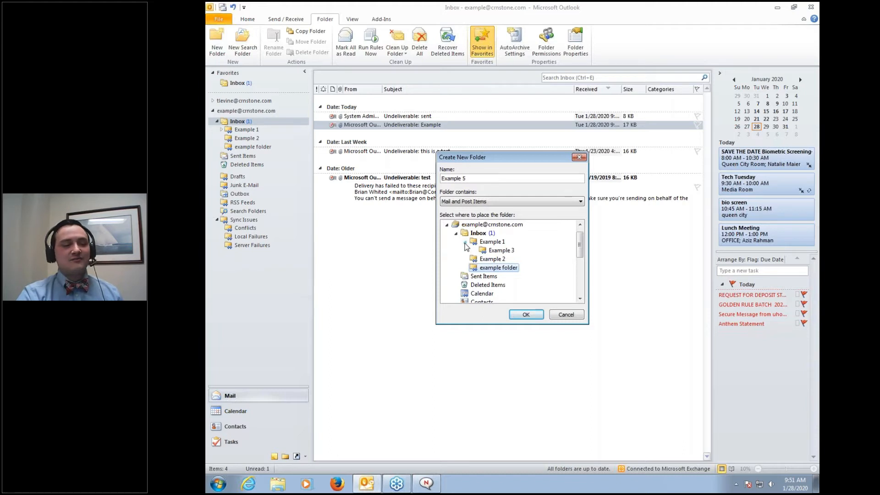
left_click(498, 251)
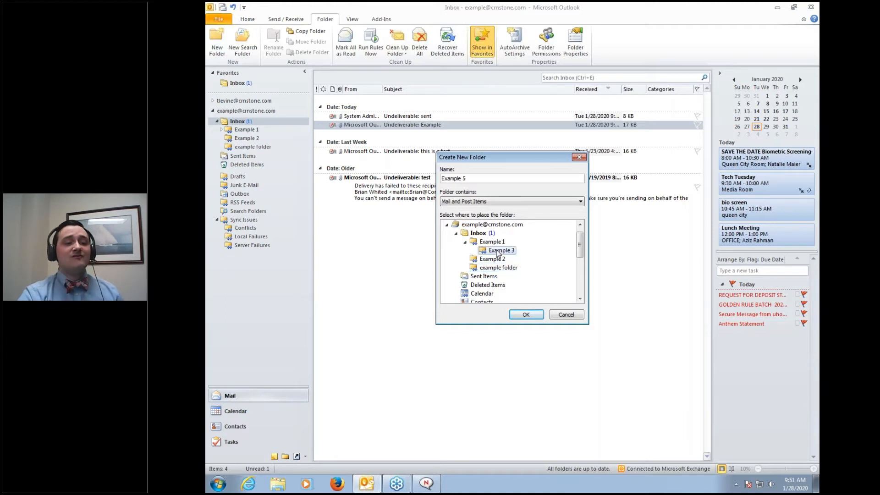
left_click(526, 315)
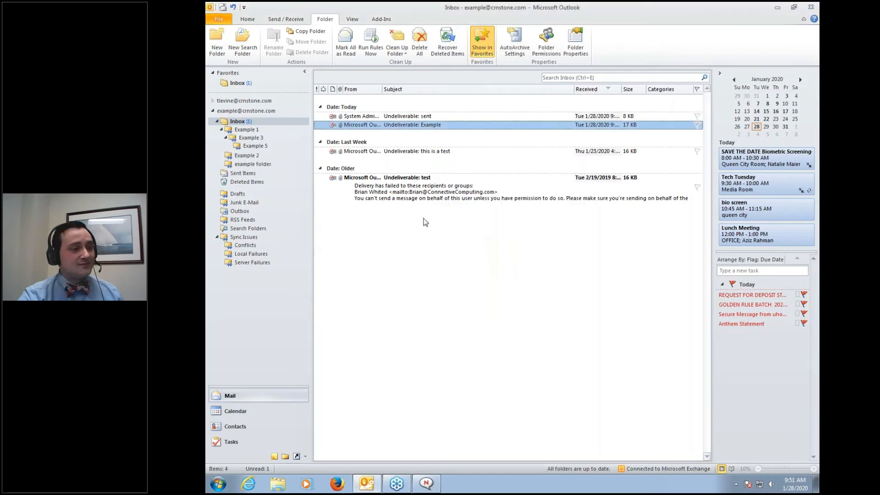
Collapse and re-expand the folder tree, then open the Example 3 folder
left_click(226, 138)
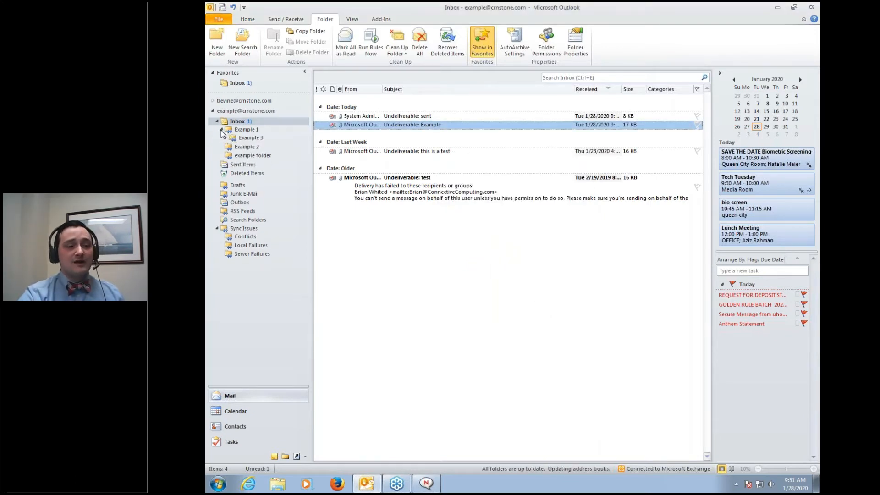
left_click(222, 130)
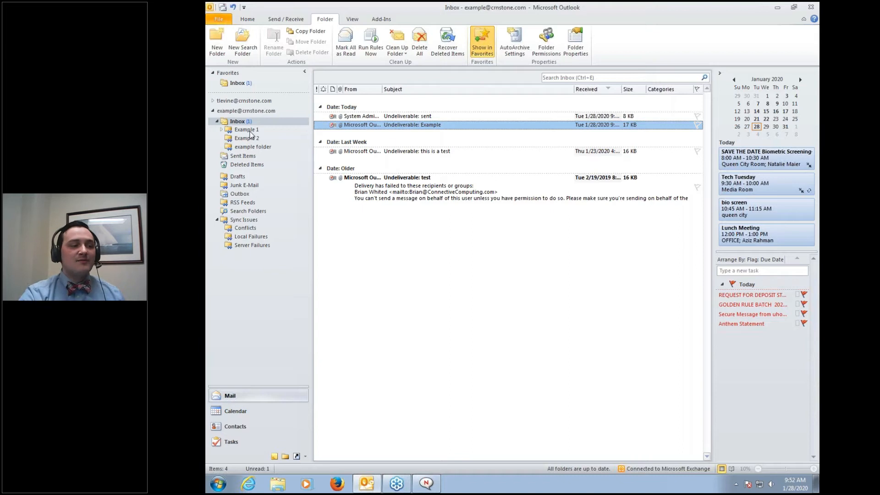
left_click(221, 130)
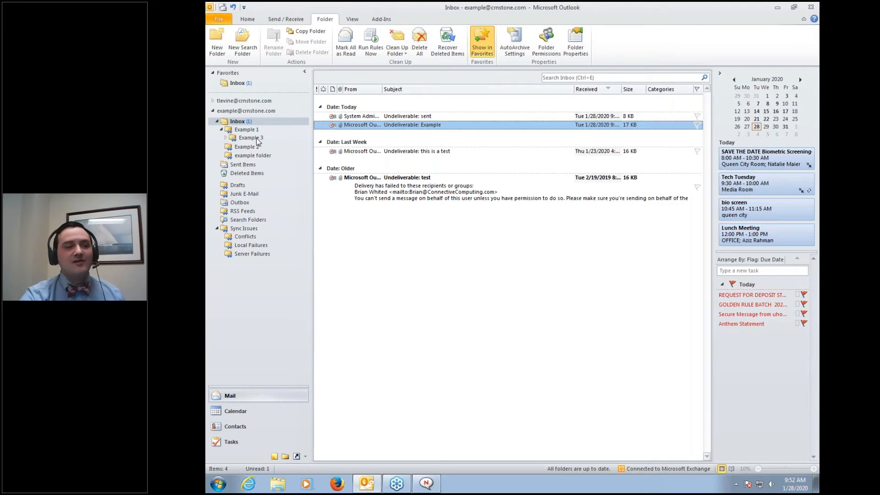
left_click(254, 139)
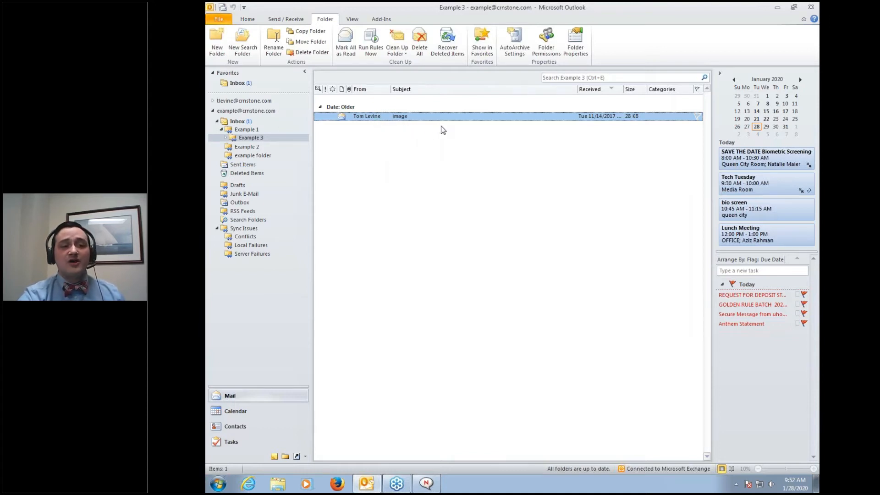
Return to the Inbox, select the 'Undeliverable: test' message, and show the Change View layouts
left_click(354, 21)
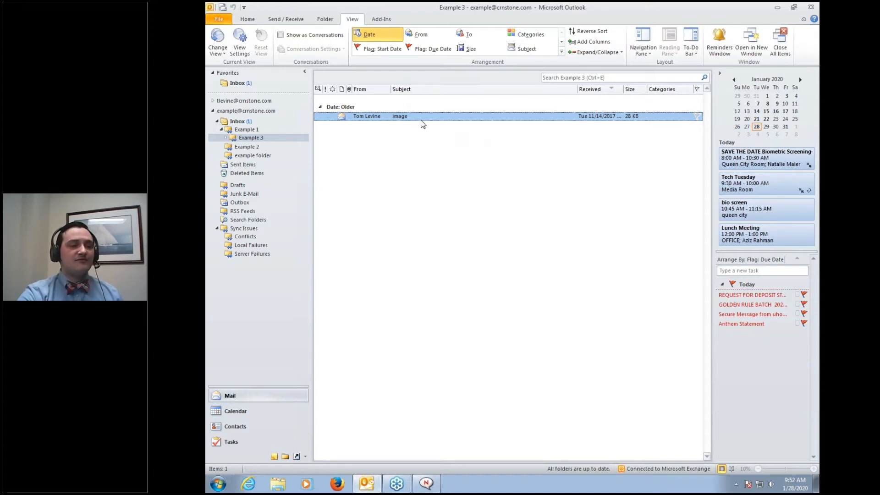
left_click(231, 123)
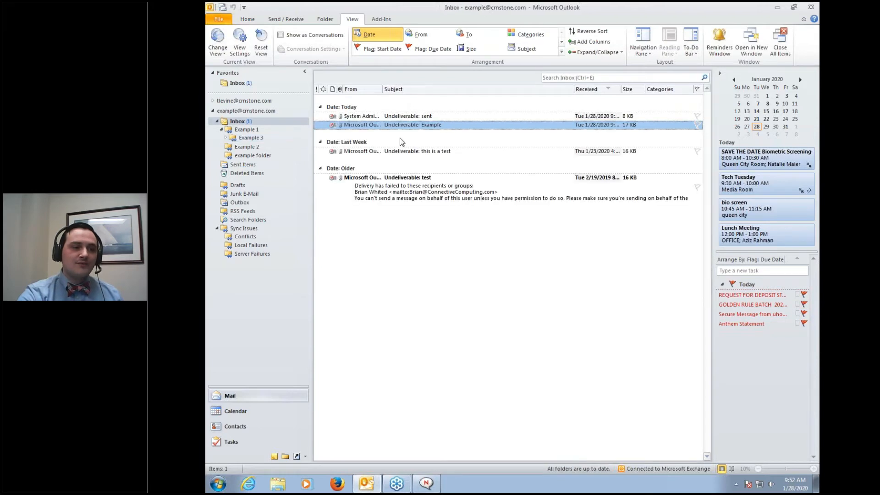
left_click(400, 188)
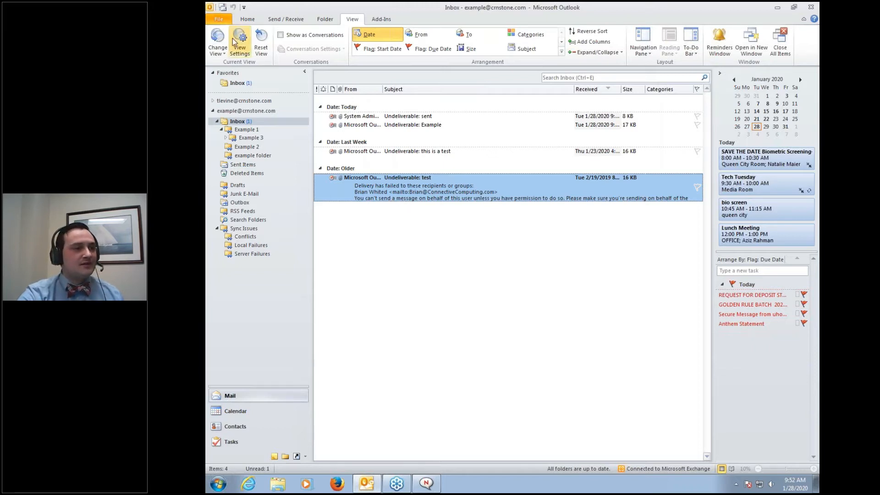
left_click(220, 53)
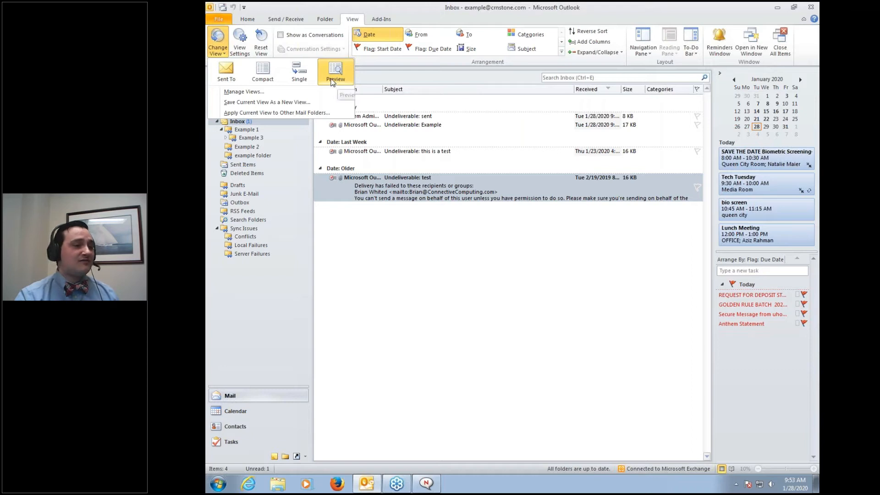
left_click(304, 76)
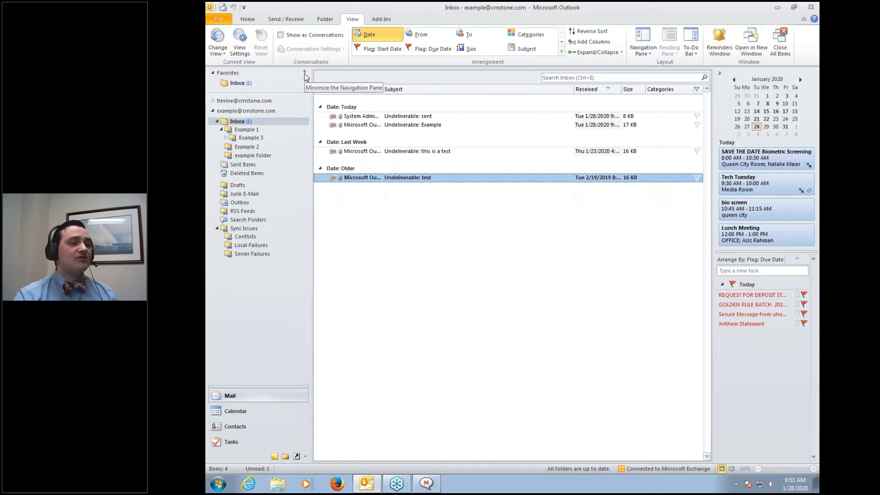
left_click(217, 50)
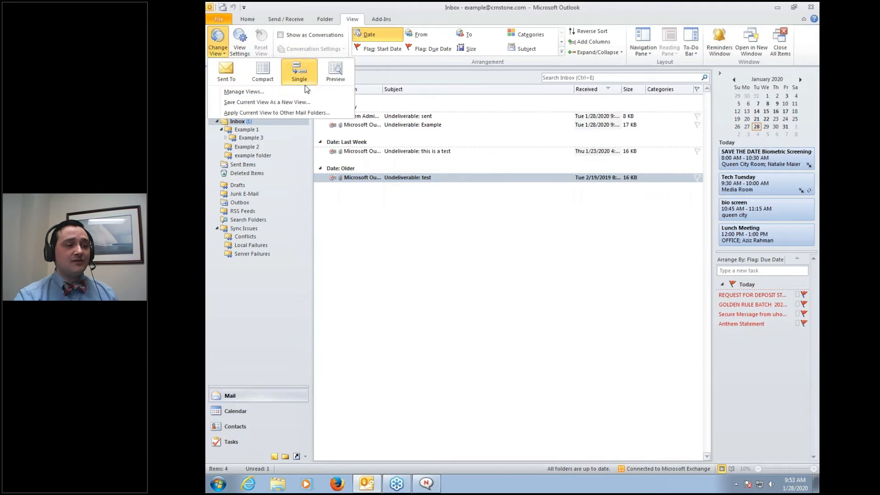
left_click(254, 74)
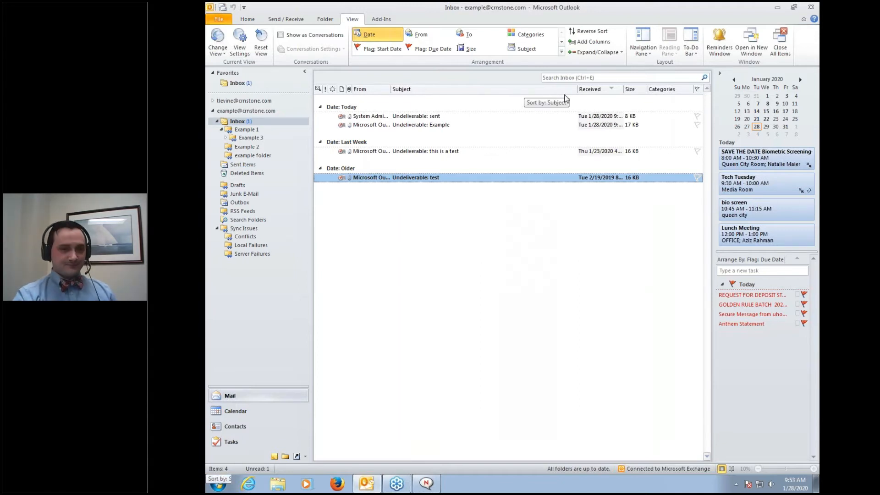
left_click(650, 53)
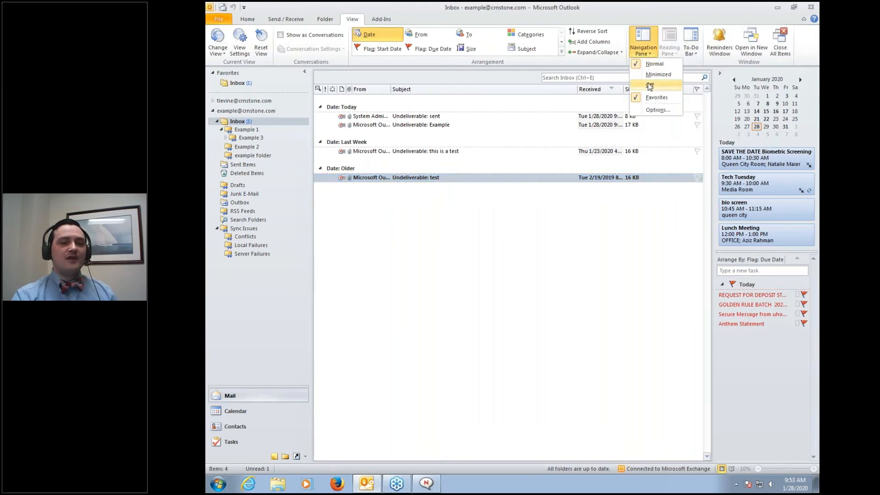
left_click(650, 85)
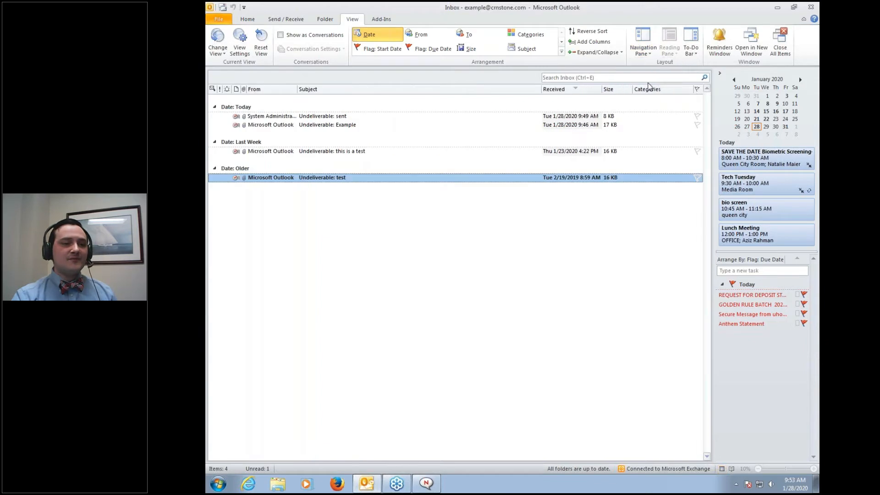
left_click(650, 54)
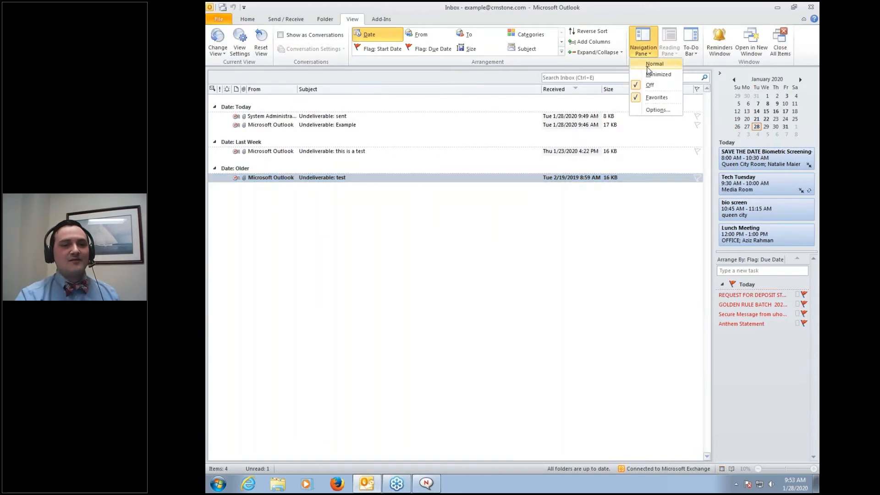
left_click(654, 65)
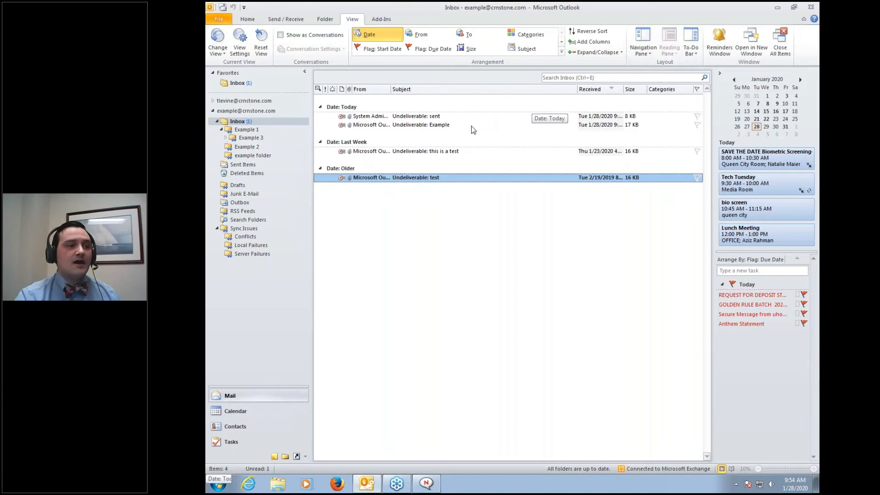
Turn on Show as Conversations for all folders and return to the Inbox
left_click(282, 36)
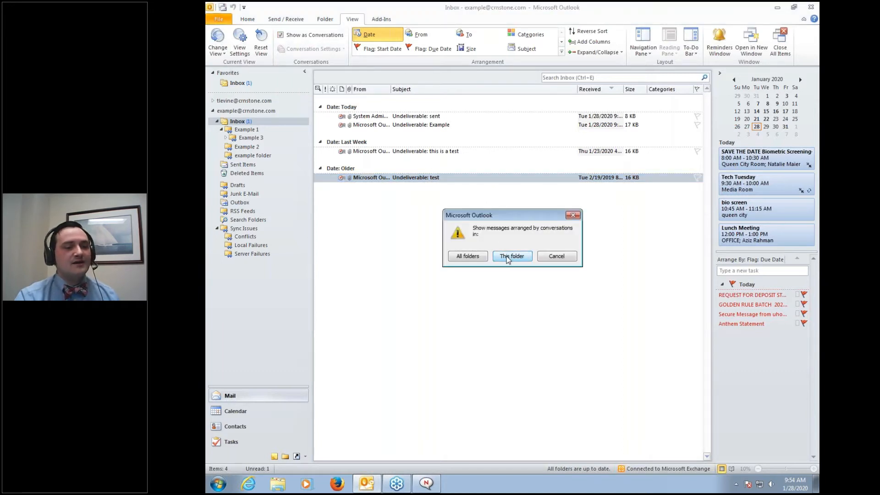
left_click(467, 258)
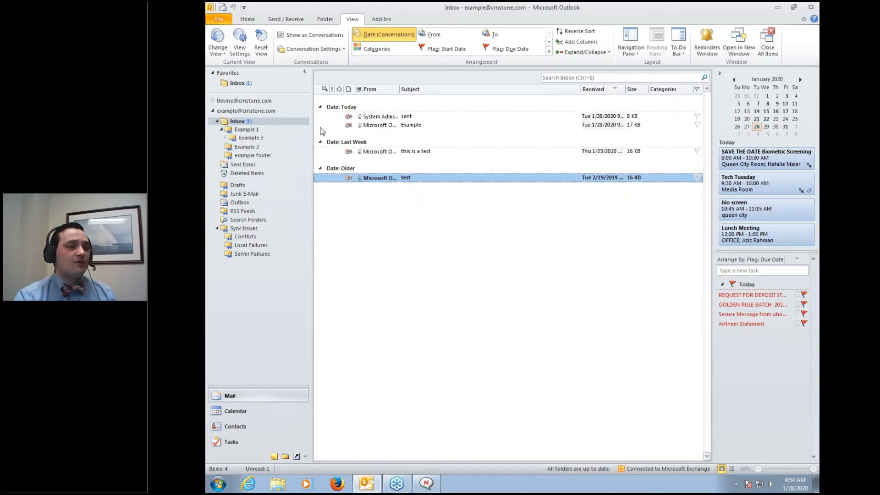
left_click(245, 130)
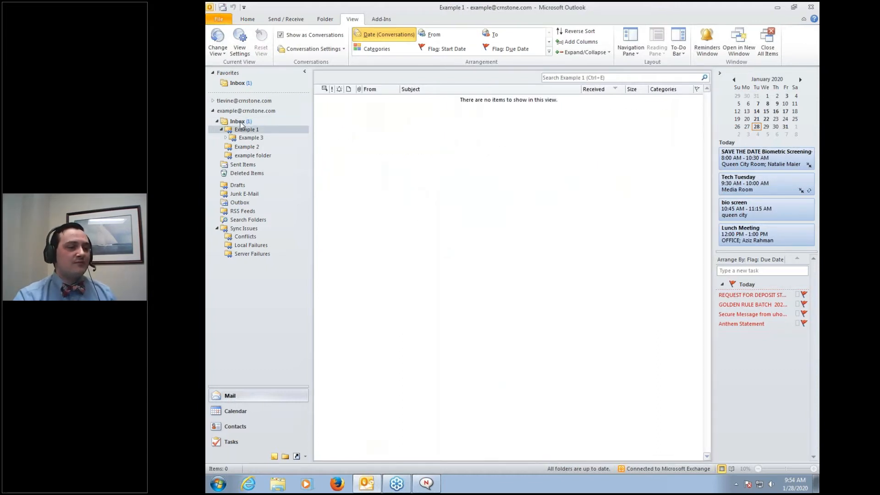
left_click(241, 122)
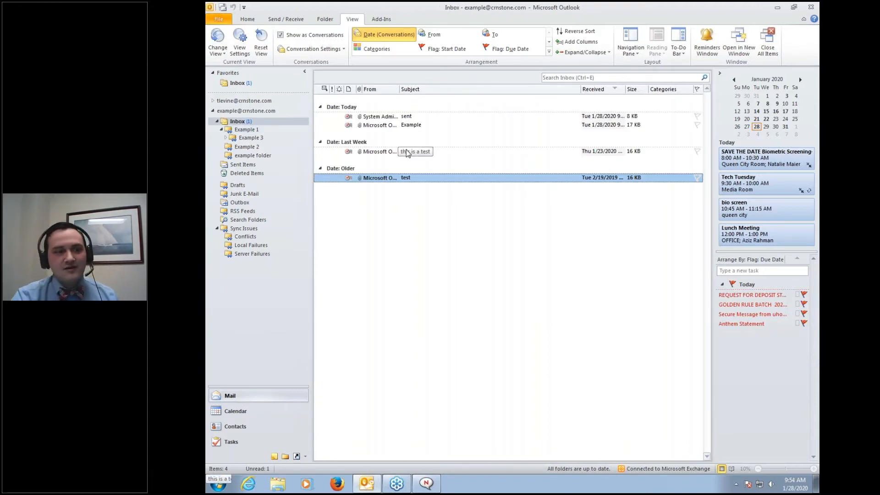
Expand and collapse the Example conversation, then turn off conversations for all folders
left_click(405, 129)
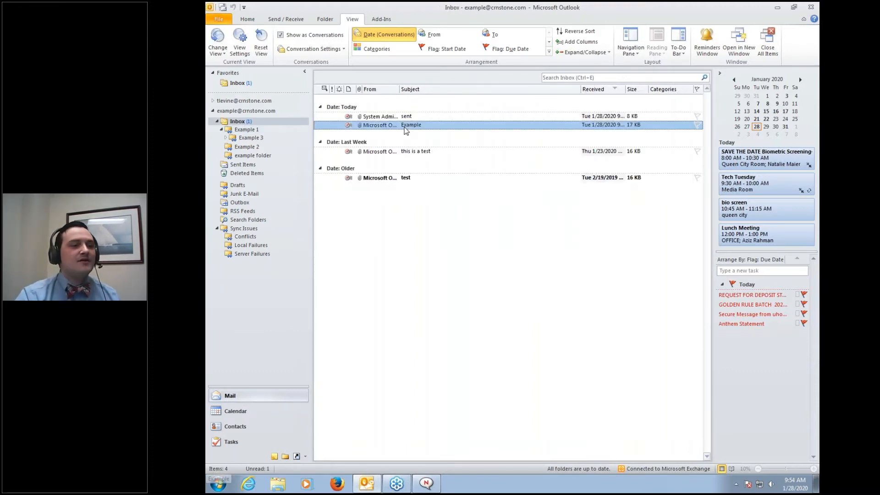
left_click(317, 125)
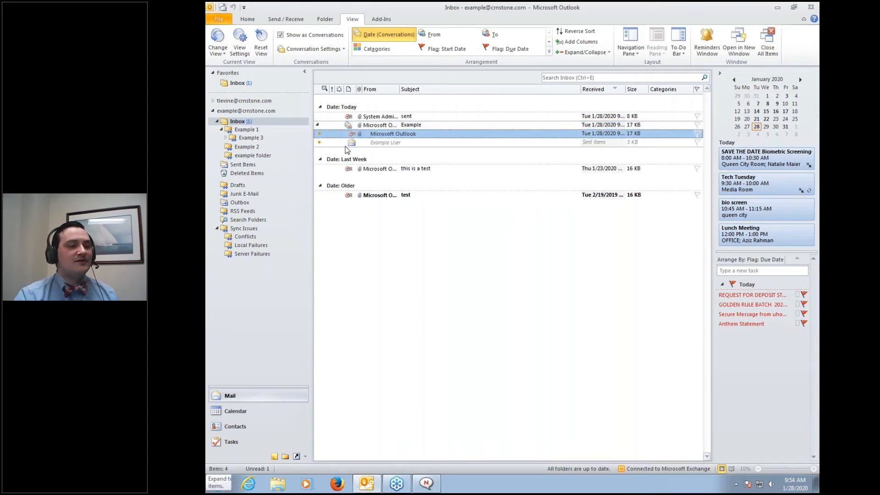
left_click(315, 127)
left_click(317, 125)
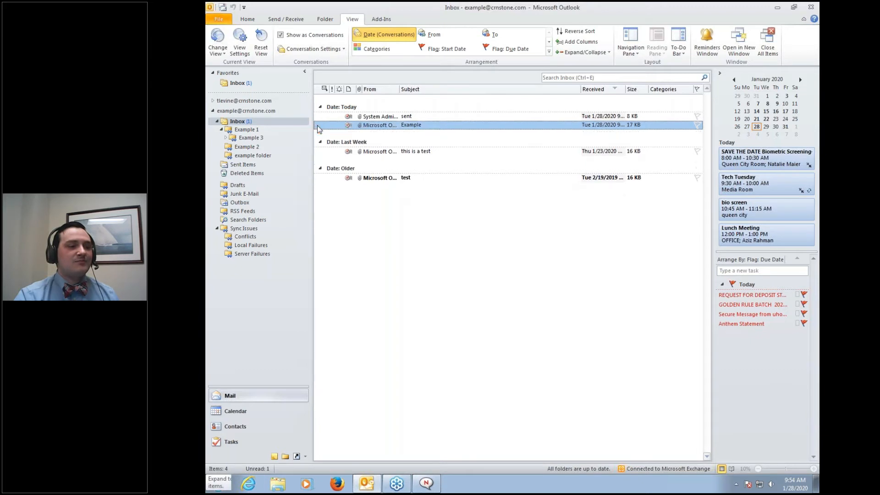
left_click(317, 125)
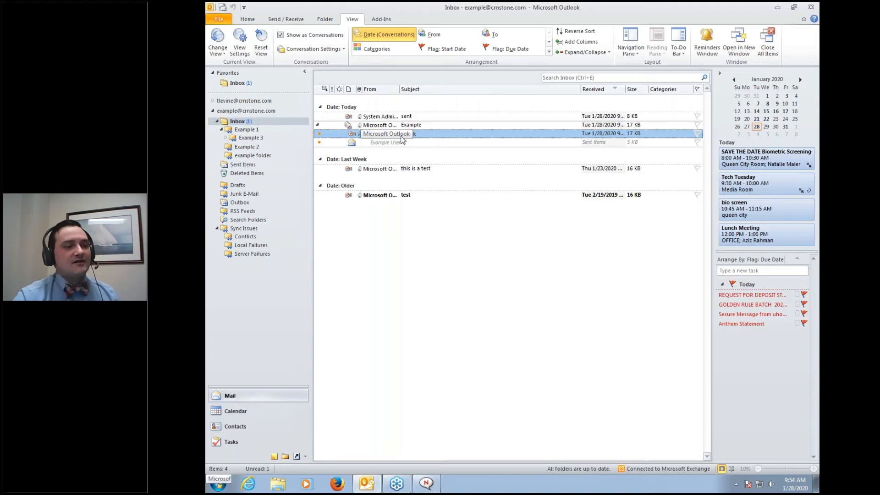
left_click(318, 125)
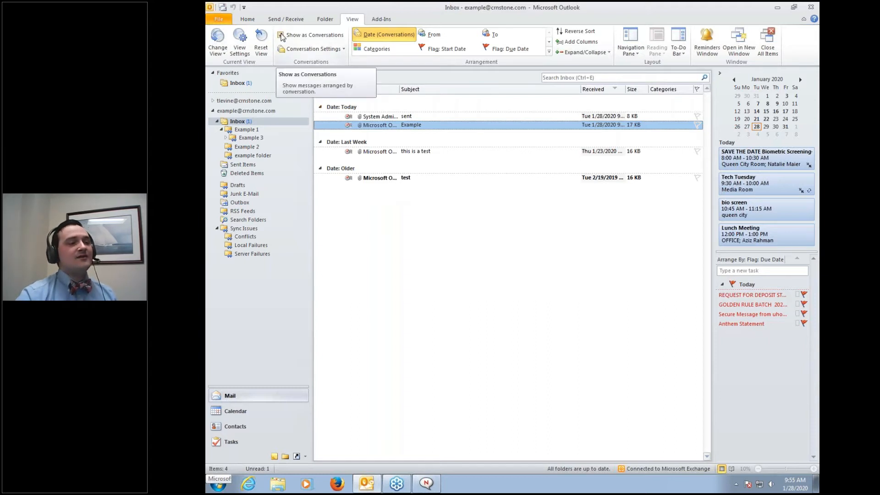
left_click(281, 35)
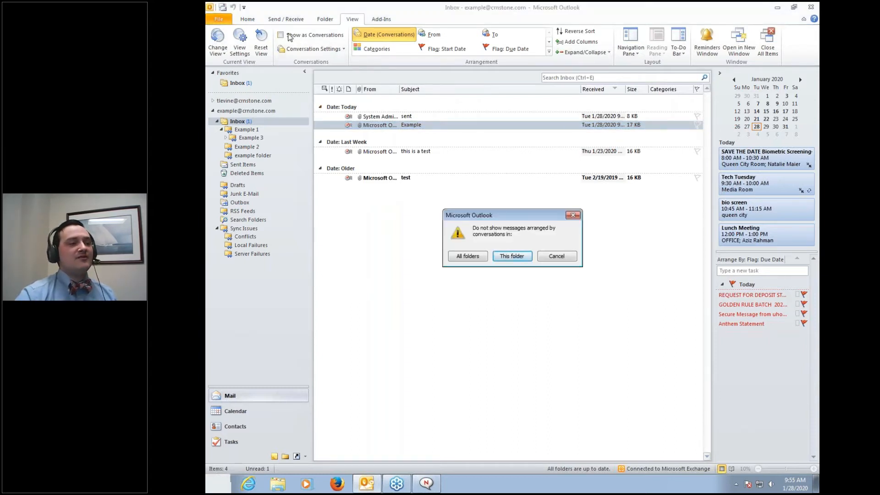
left_click(477, 253)
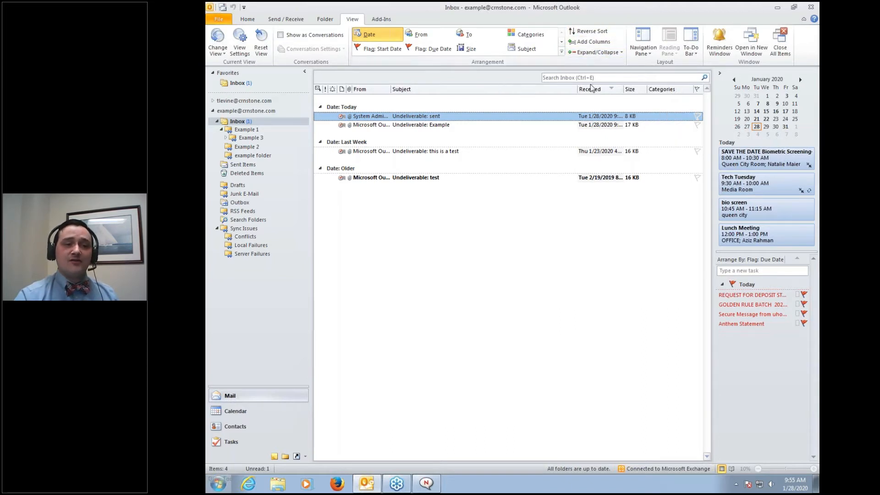
Add the Auto Forwarded column to the Inbox list in Show Columns
left_click(591, 42)
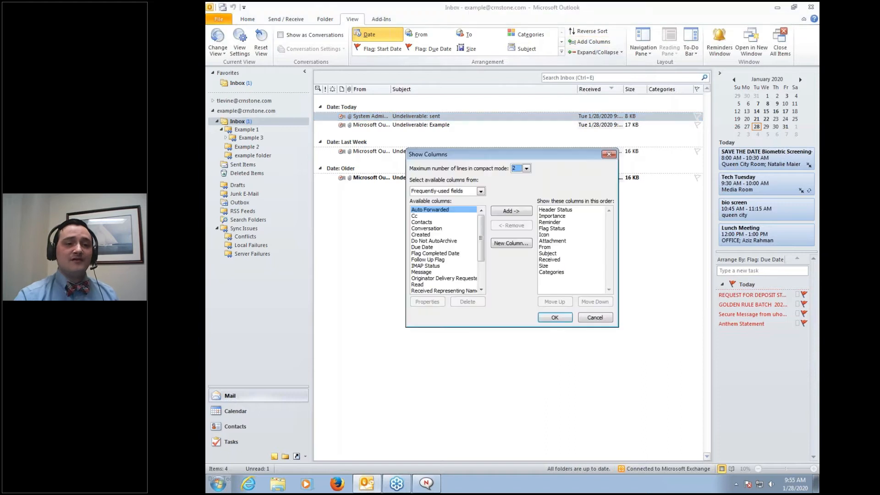
left_click(443, 211)
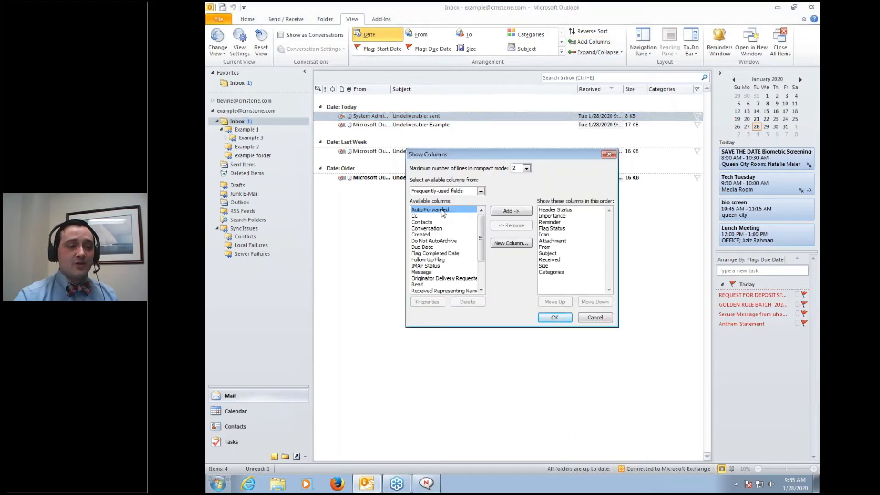
left_click(497, 213)
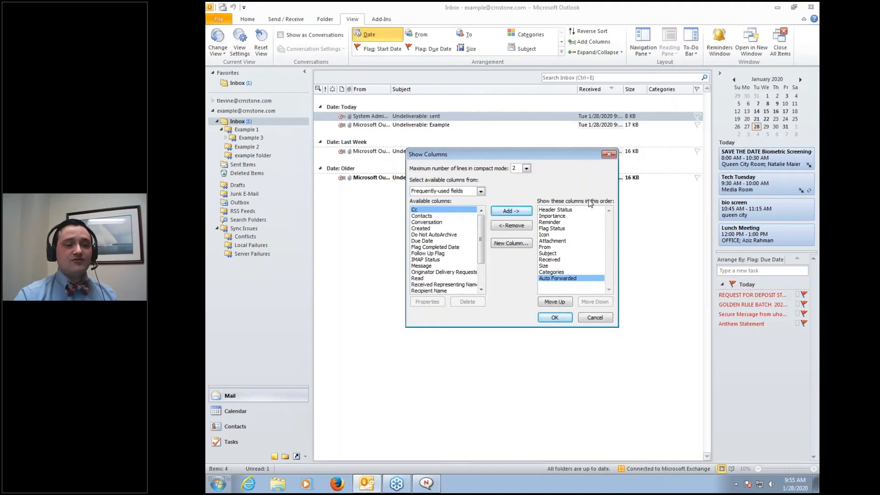
left_click(555, 318)
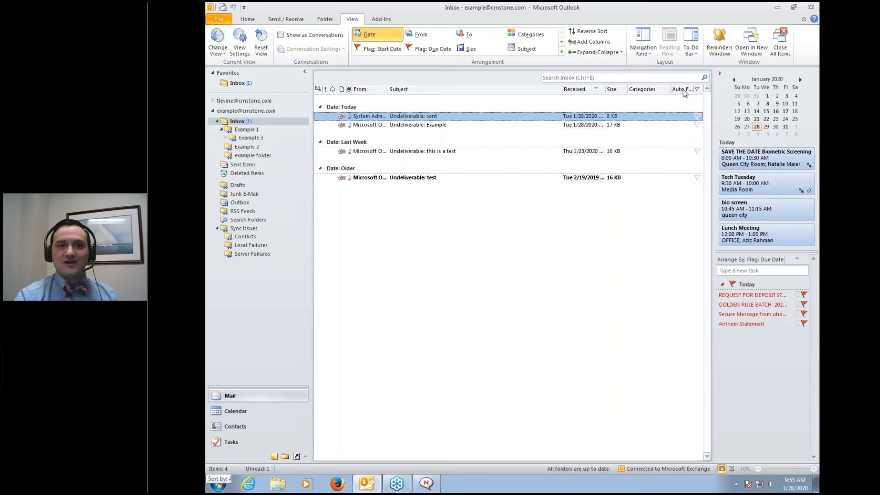
left_click(754, 45)
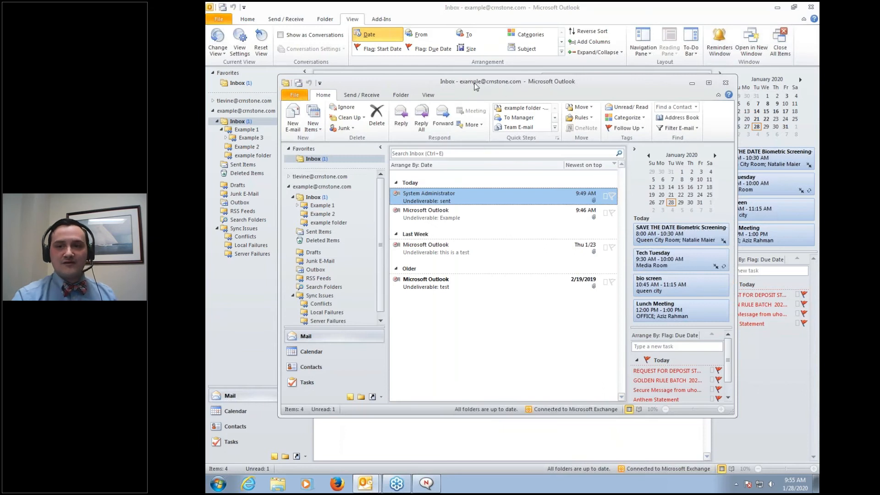
left_click(726, 84)
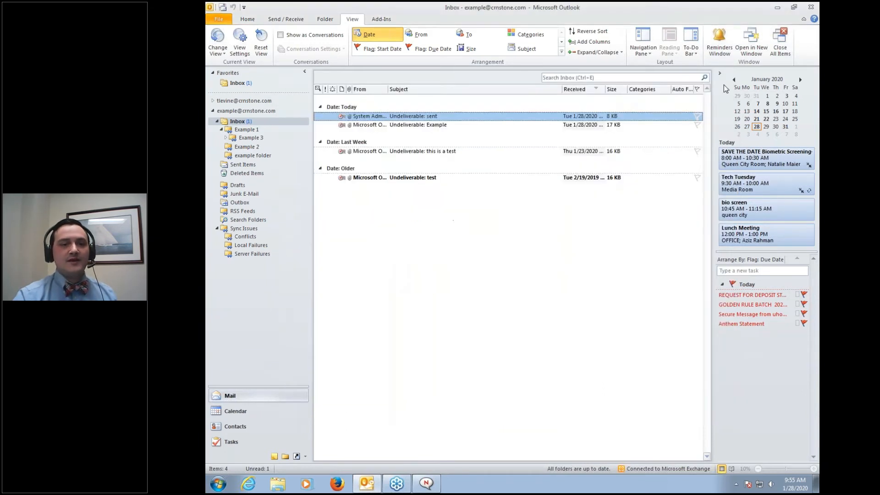
left_click(720, 51)
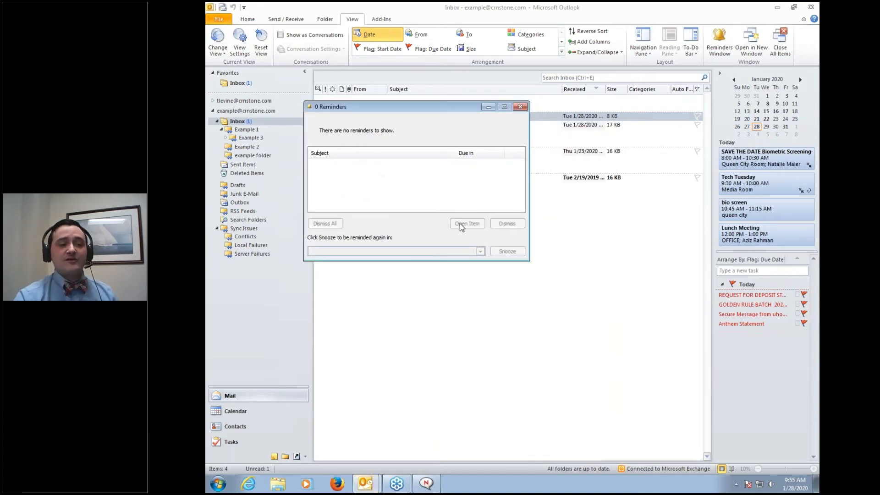
left_click(520, 106)
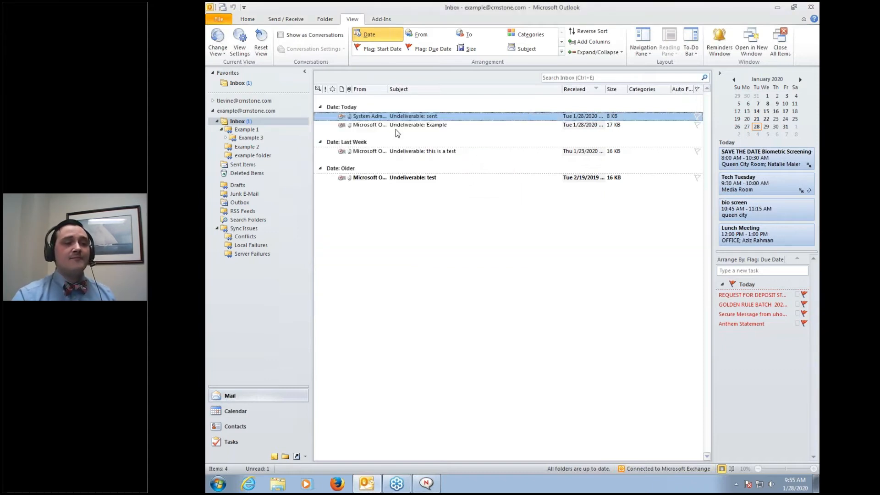
Enable the 'For other computer' 3-minute defer rule in Rules and Alerts and confirm
left_click(224, 19)
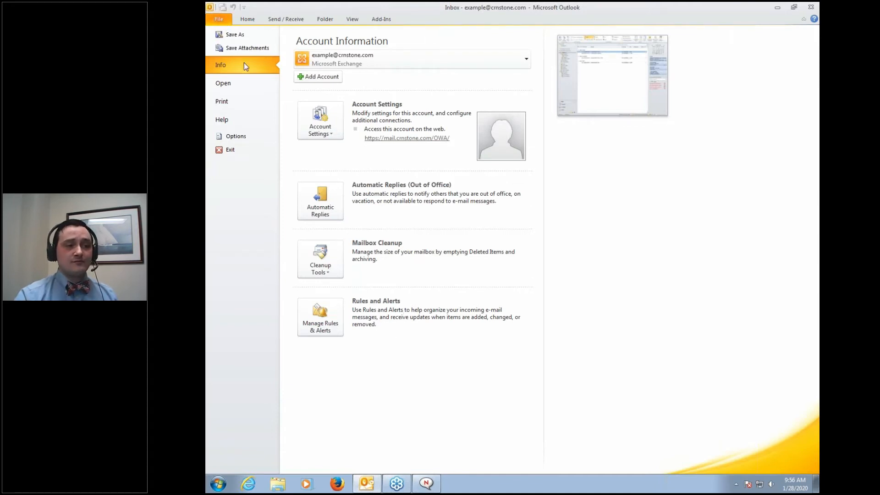
left_click(333, 314)
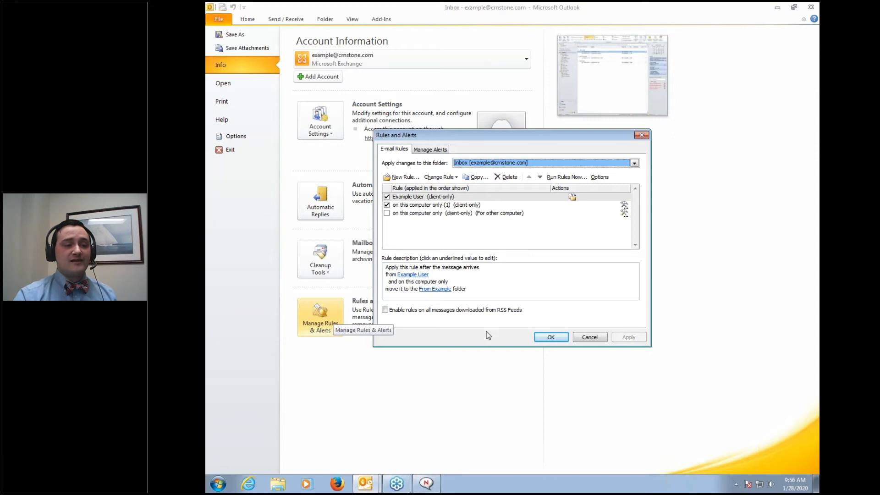
left_click(445, 277)
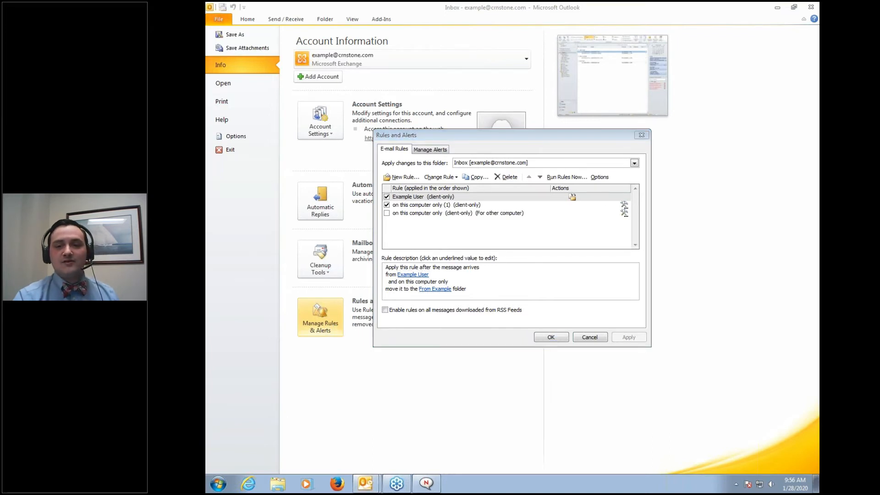
mouse_move(590, 177)
left_mouse_down()
mouse_move(355, 196)
mouse_move(447, 256)
mouse_move(576, 165)
left_mouse_up()
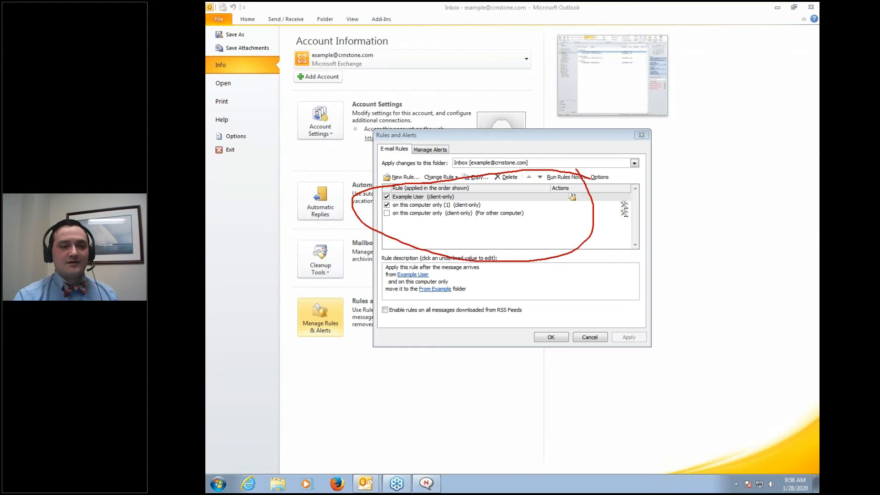
right_click(818, 160)
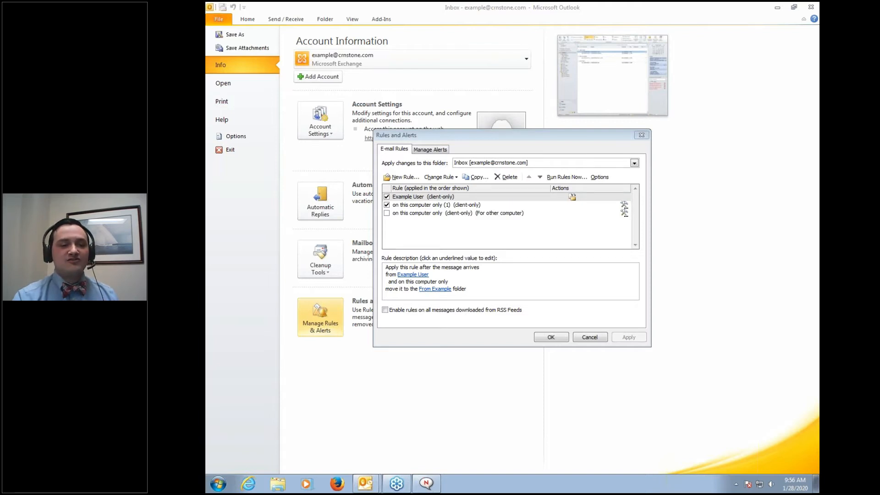
left_click(386, 213)
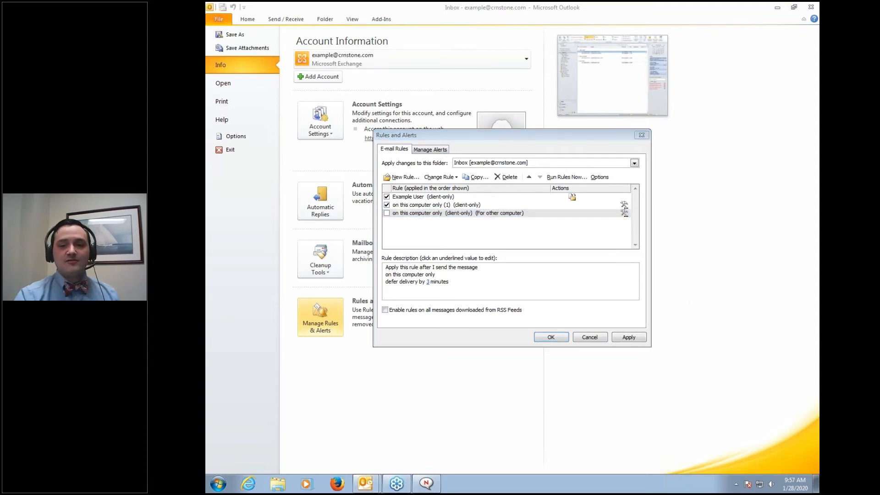
mouse_move(548, 259)
left_mouse_down()
mouse_move(485, 248)
mouse_move(353, 259)
mouse_move(376, 289)
left_mouse_up()
mouse_move(446, 307)
left_mouse_down()
mouse_move(546, 297)
mouse_move(546, 259)
left_mouse_up()
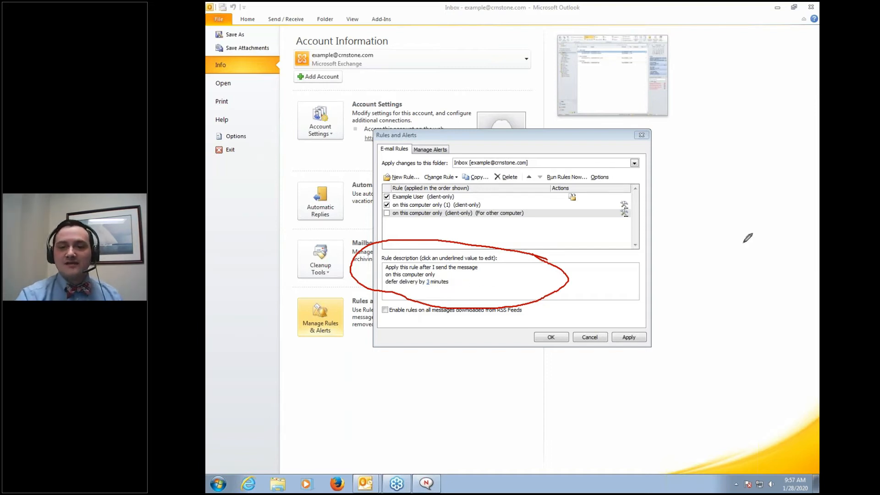
key("Escape")
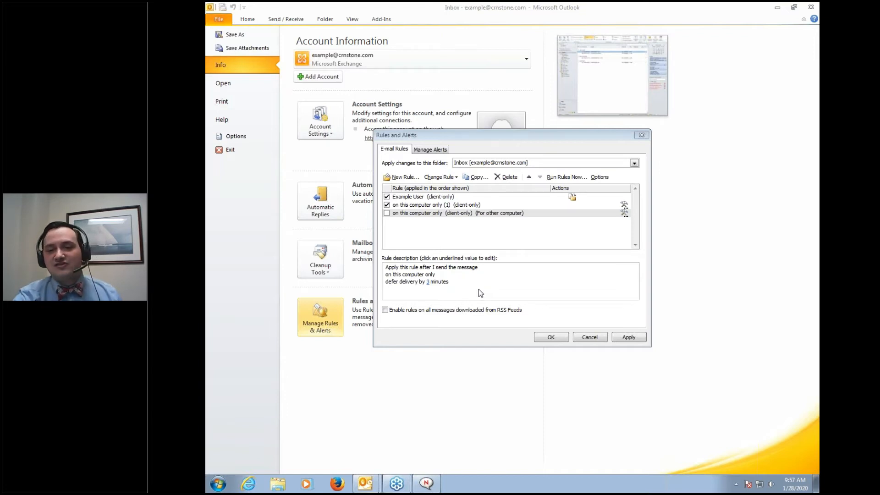
left_click(547, 338)
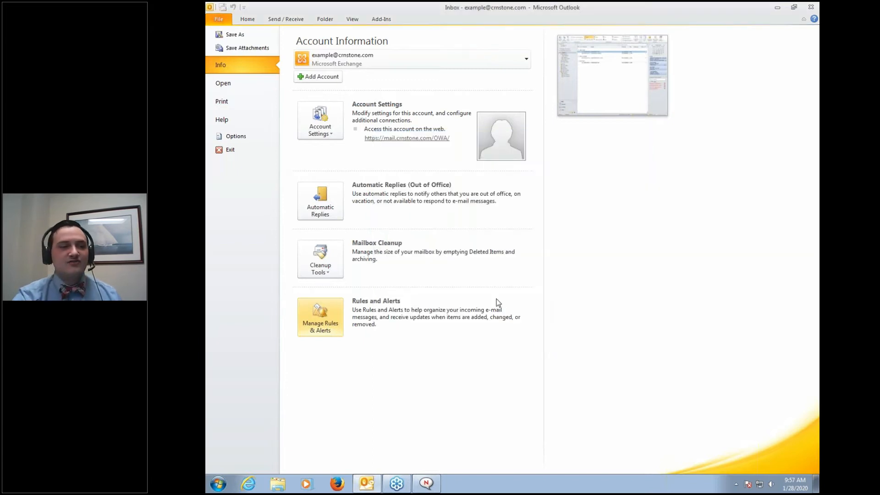
Leave the Account Information page and return to the Home ribbon
left_click(248, 19)
left_click(286, 19)
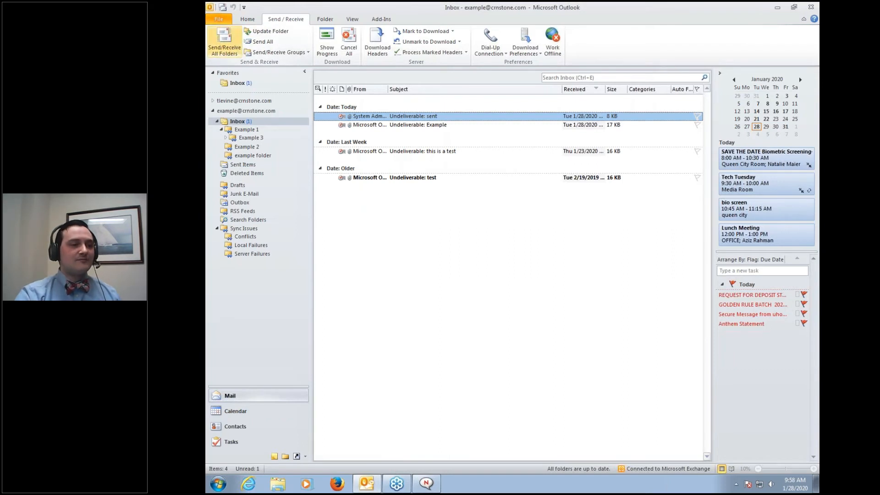
left_click(247, 19)
Send a new e-mail to Example User with subject 'attach', then highlight the Outbox folder
left_click(217, 42)
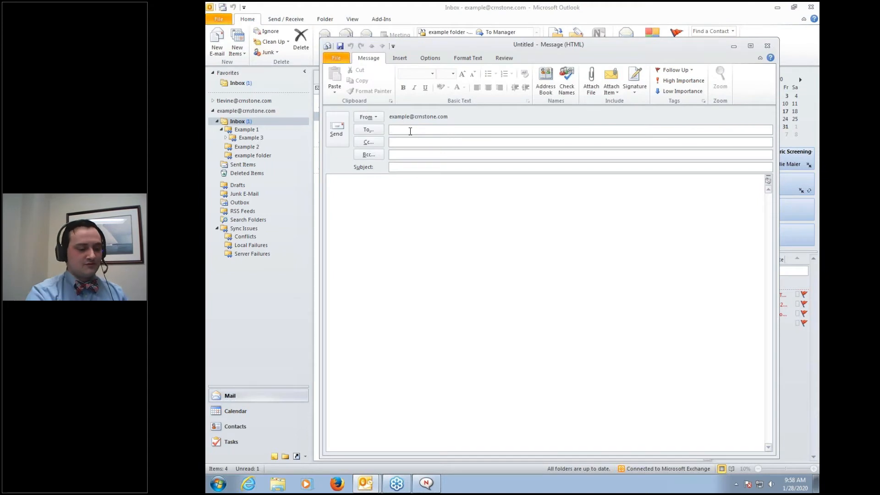
type("example")
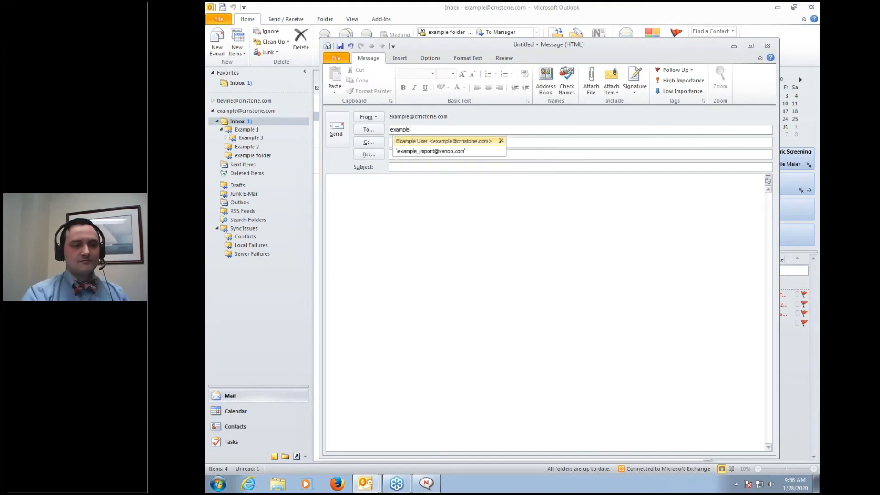
left_click(427, 141)
left_click(430, 183)
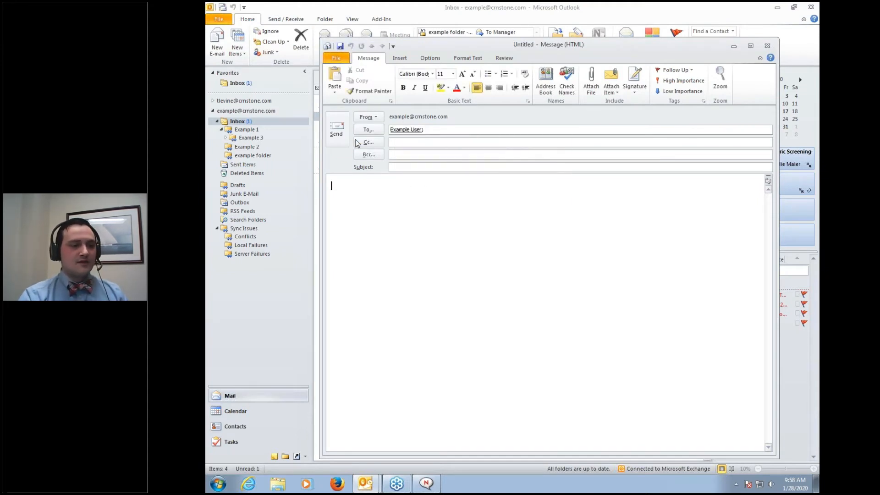
left_click(402, 166)
type("attach")
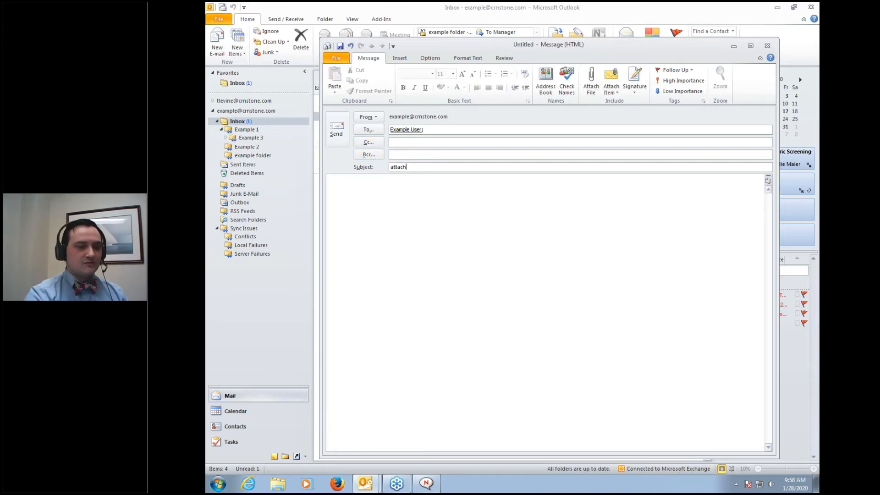
left_click(337, 128)
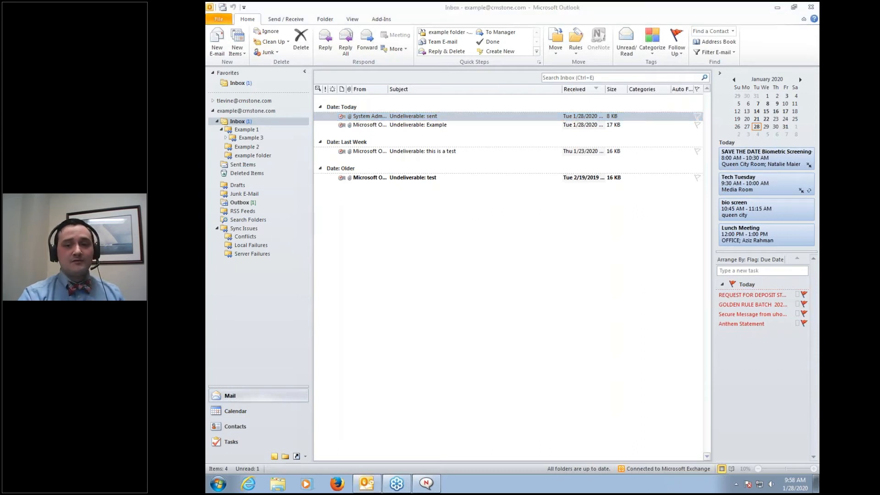
mouse_move(276, 208)
left_mouse_down()
mouse_move(214, 196)
mouse_move(256, 214)
mouse_move(274, 205)
left_mouse_up()
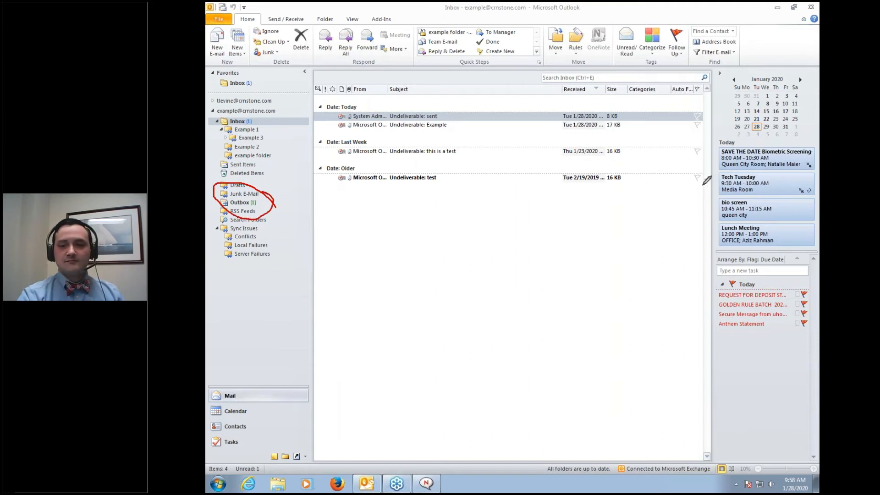
right_click(312, 208)
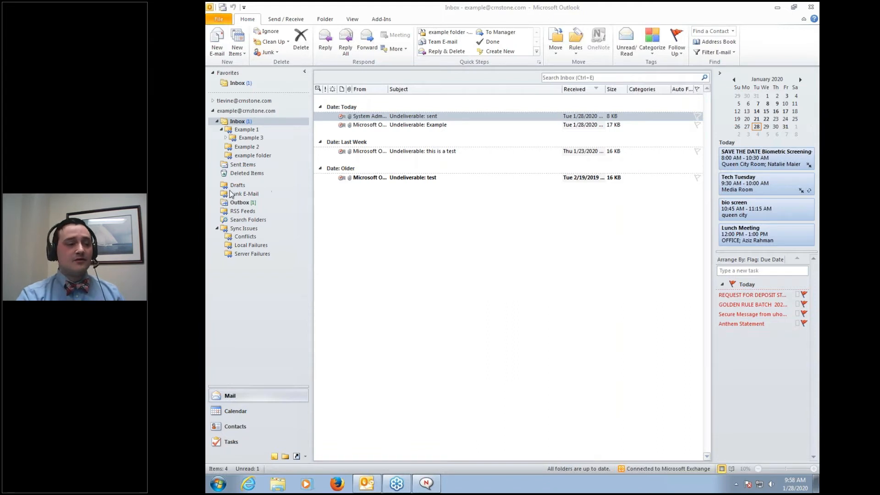
Open the queued 'attach' message from the Outbox
left_click(238, 202)
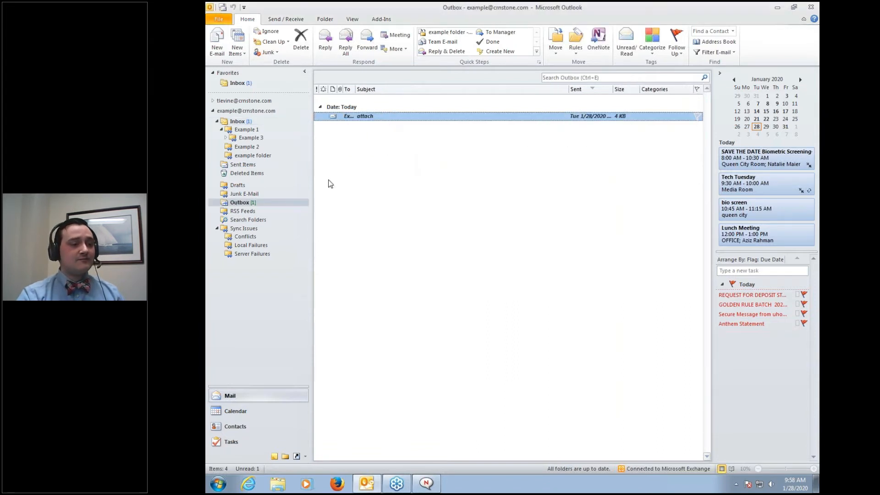
double_click(386, 118)
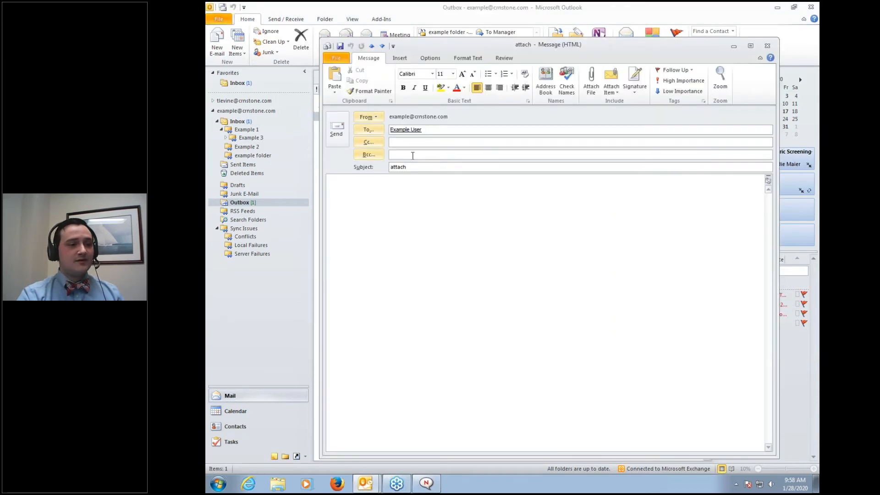
left_click(397, 180)
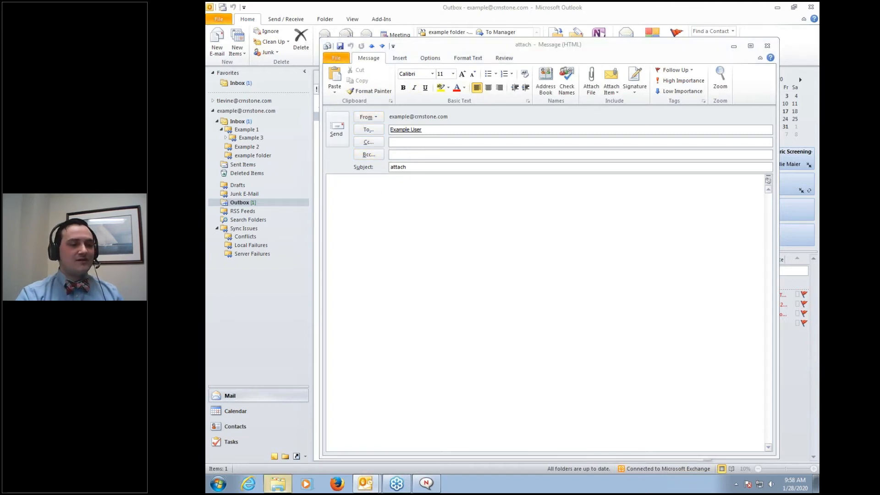
Browse to E:\2020 TECH TUES\Microsoft Office\Outlook in a file window beside Outlook
left_click(288, 484)
left_click(251, 184)
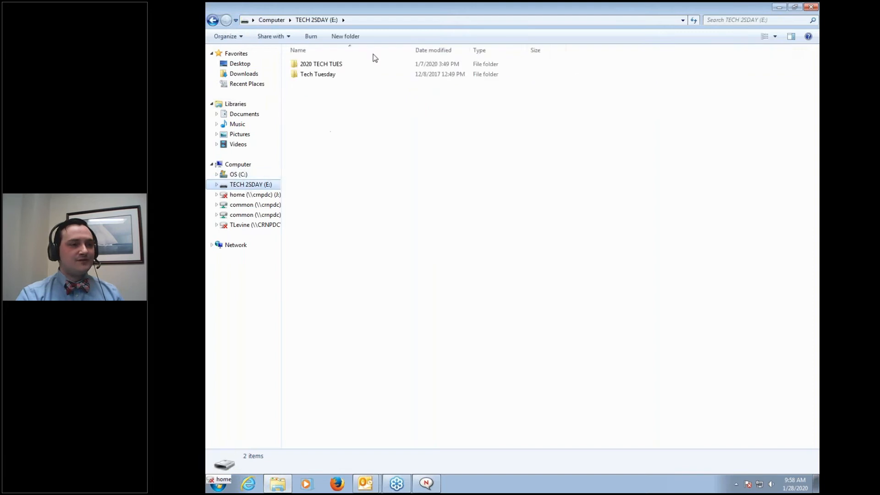
left_click(366, 65)
double_click(367, 65)
double_click(367, 64)
double_click(366, 64)
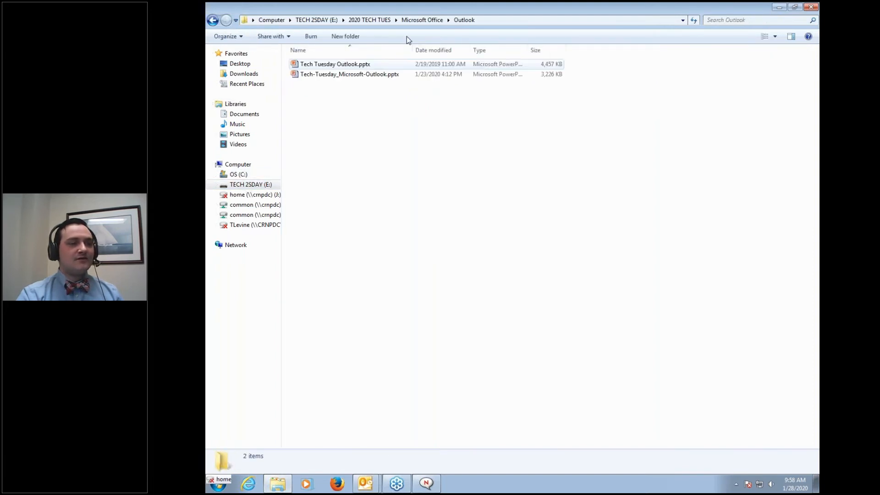
left_click_drag(429, 8, 819, 23)
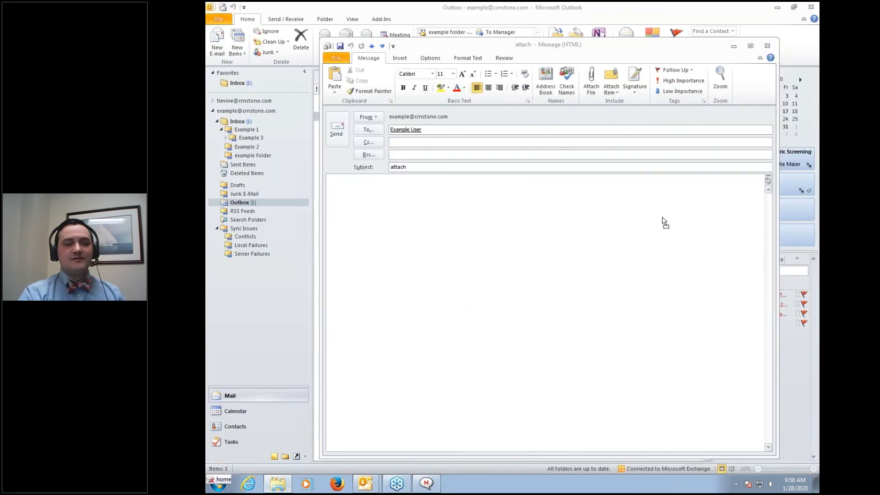
Attach Tech-Tuesday_Microsoft-Outlook.pptx to the message, send it, and close the file window
left_click_drag(664, 221, 664, 219)
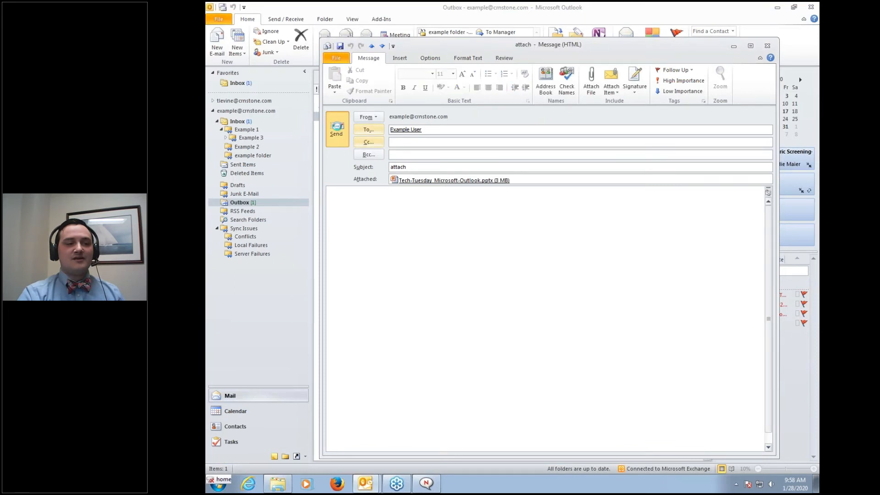
left_click(338, 128)
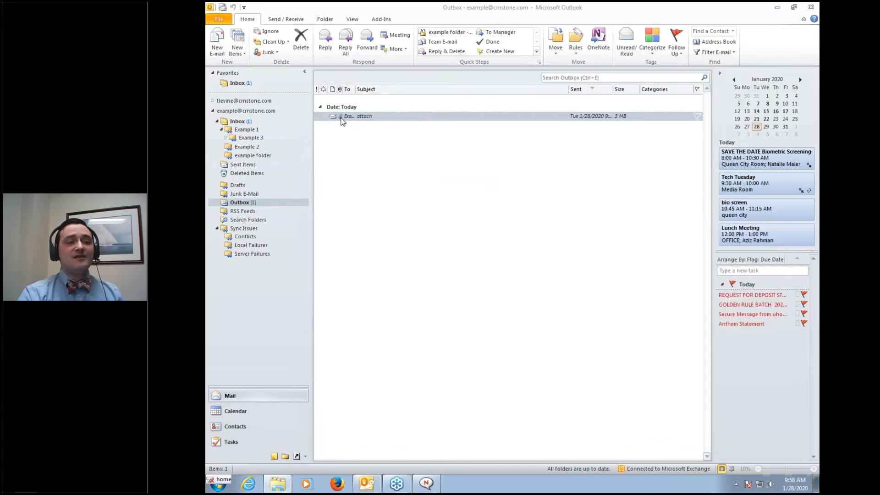
left_click_drag(819, 42, 615, 53)
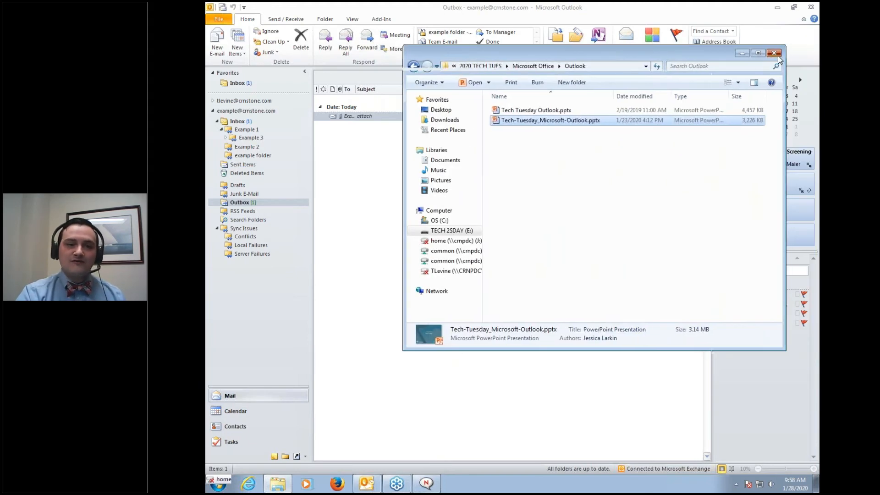
left_click(775, 53)
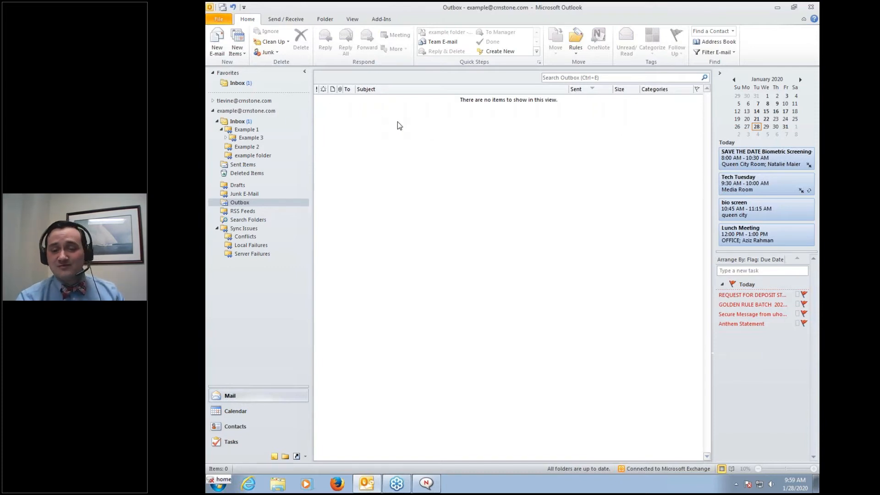
In Manage Rules & Alerts, uncheck the 'For other computer' rule and start a new rule
left_click(219, 19)
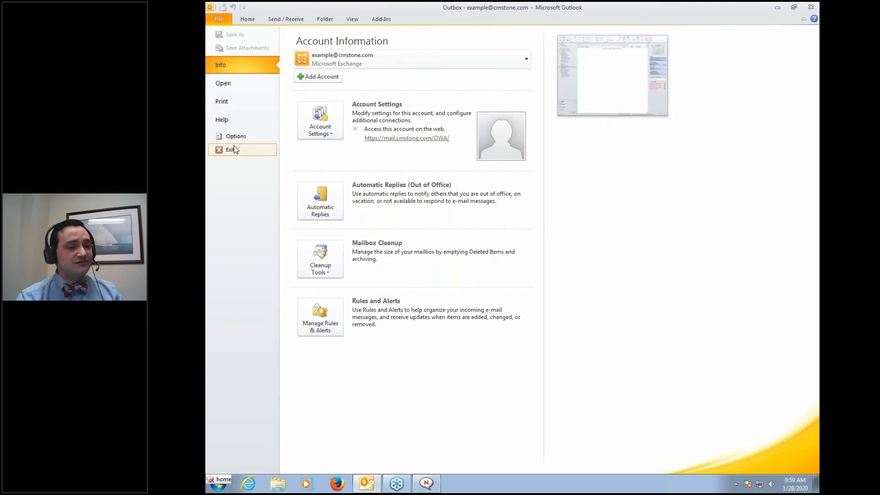
left_click(324, 320)
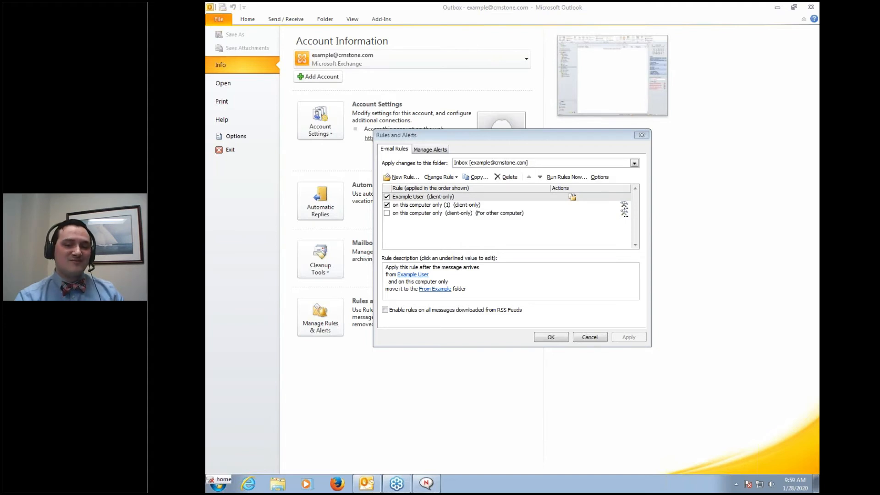
left_click(443, 246)
left_click(415, 268)
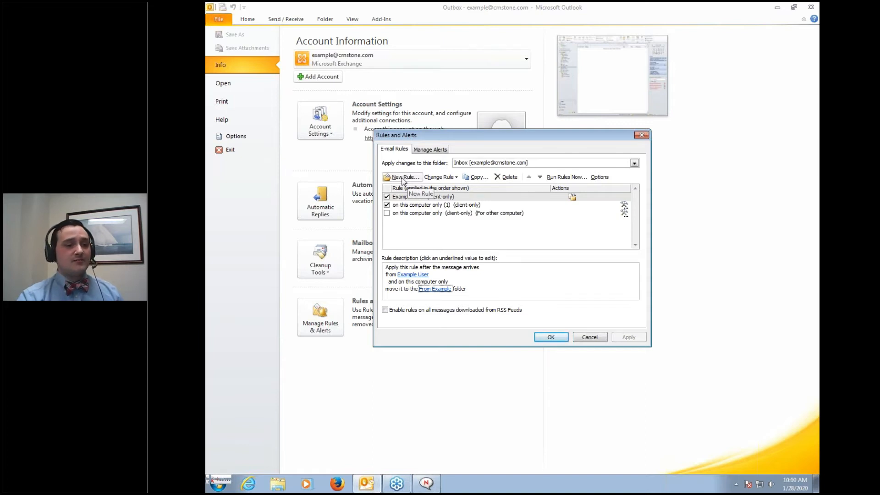
left_click(403, 179)
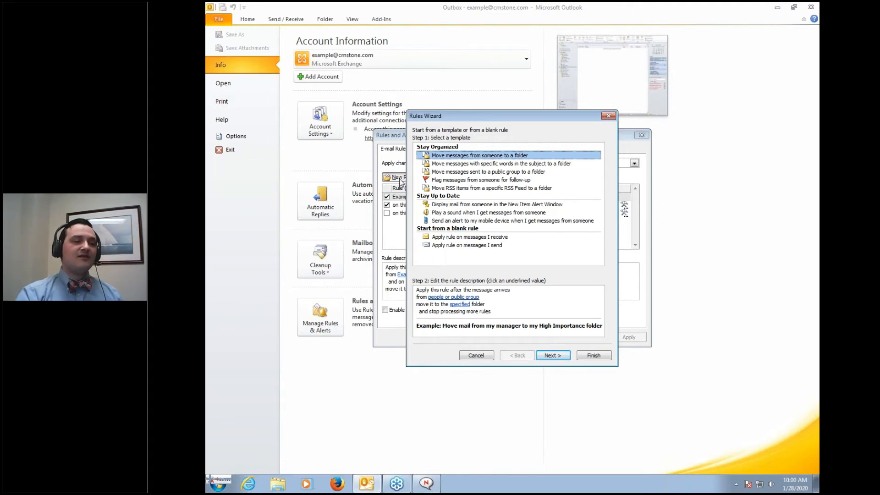
Cancel the first Rules Wizard attempt without adding a rule
left_click(459, 304)
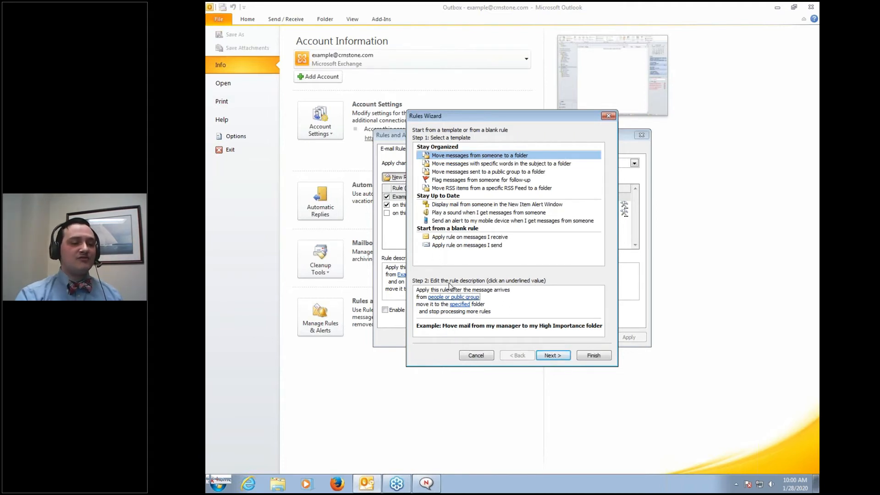
left_click(462, 295)
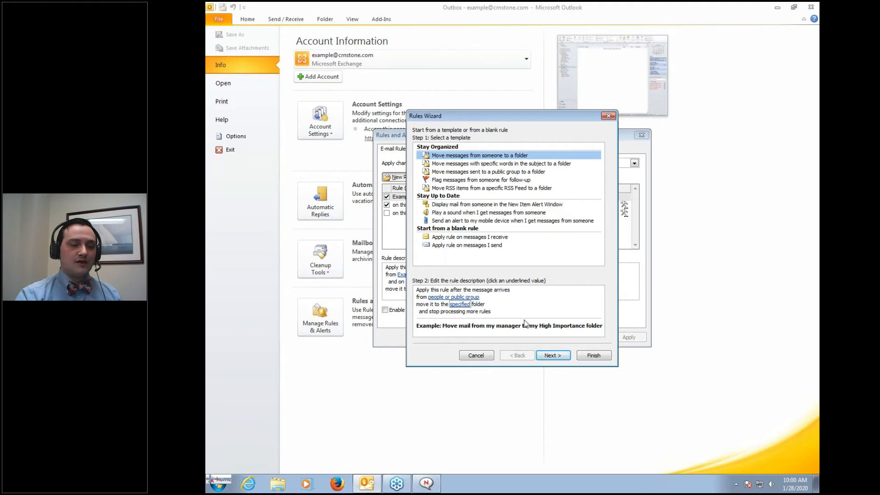
left_click(485, 356)
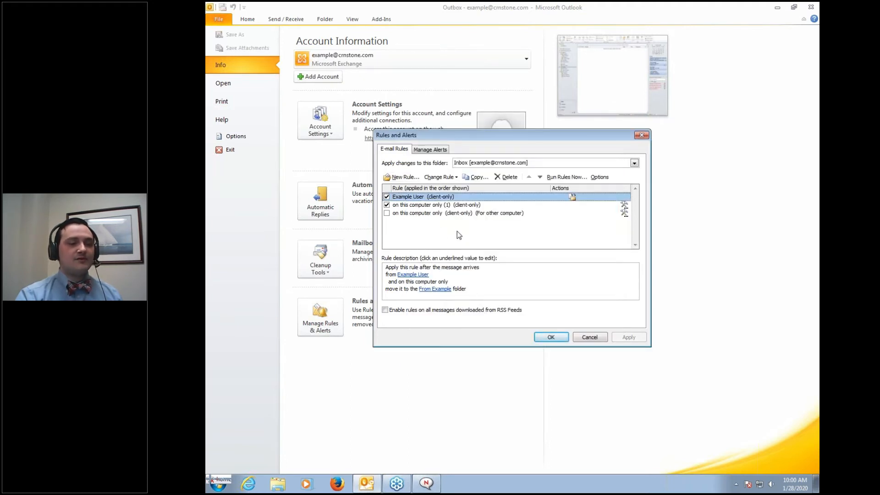
Start a new rule again from the blank 'Apply rule on messages I send' template
left_click(411, 179)
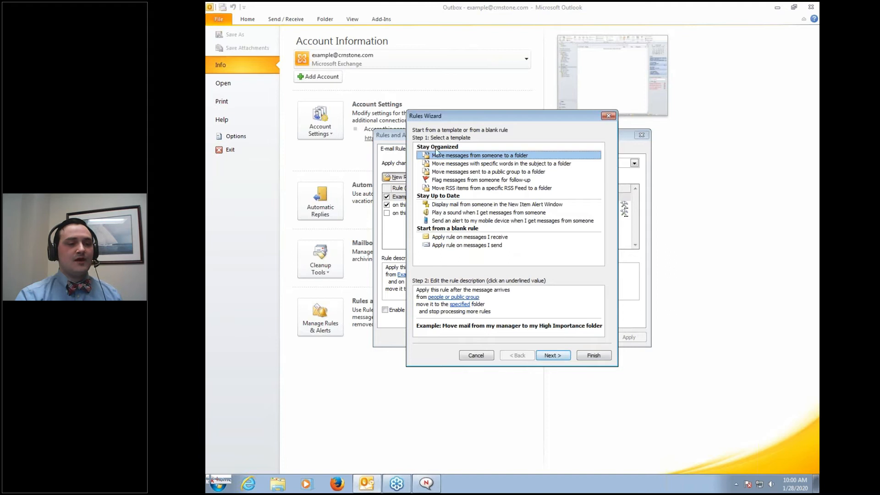
left_click(451, 237)
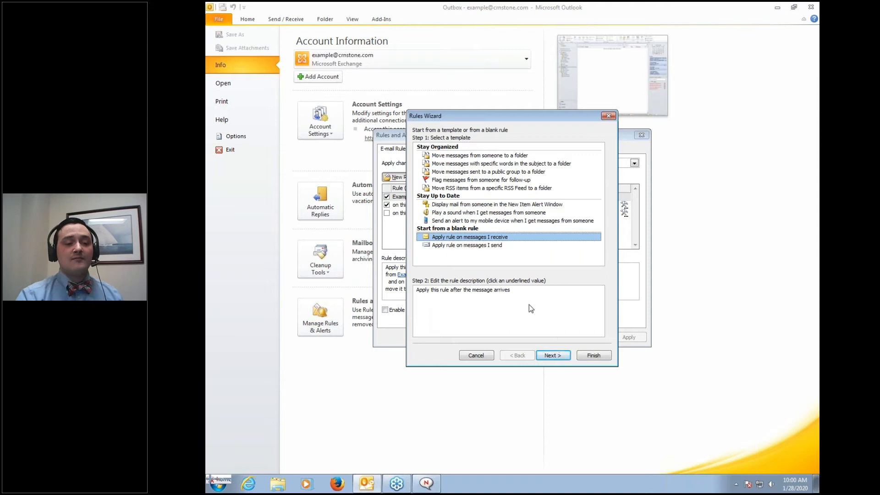
left_click(488, 246)
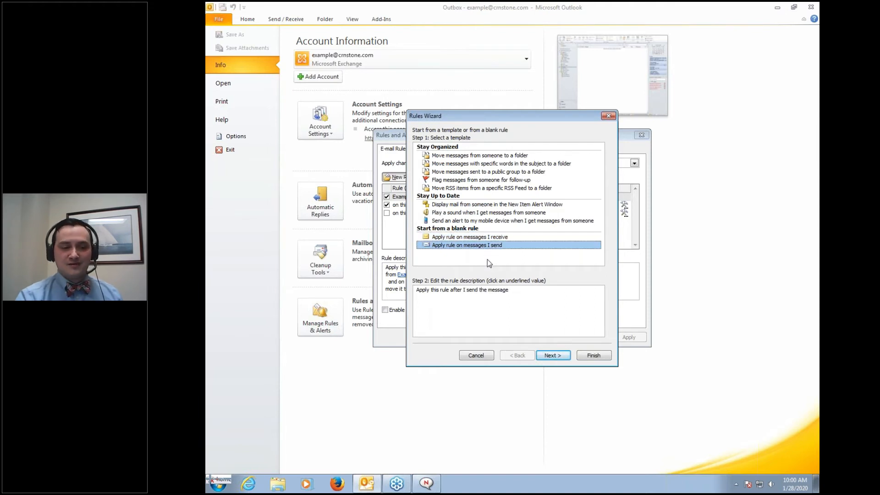
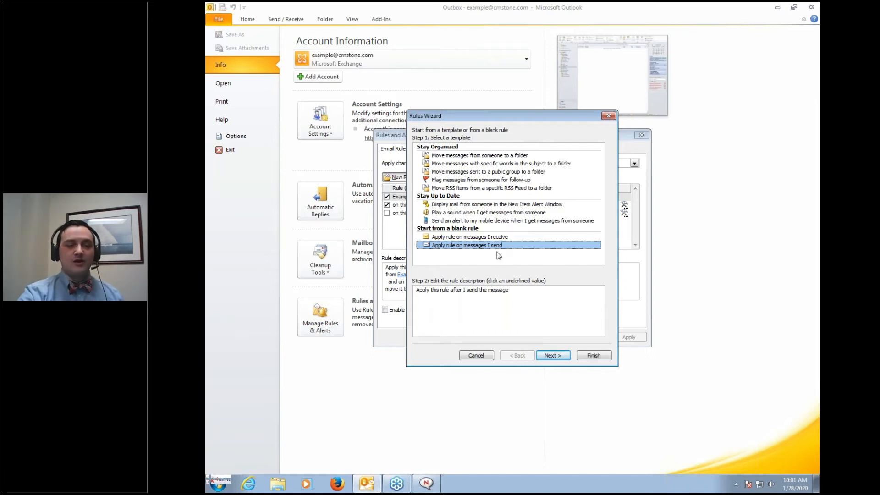
Advance to the rule conditions and select the 'on this computer only' condition
left_click(550, 357)
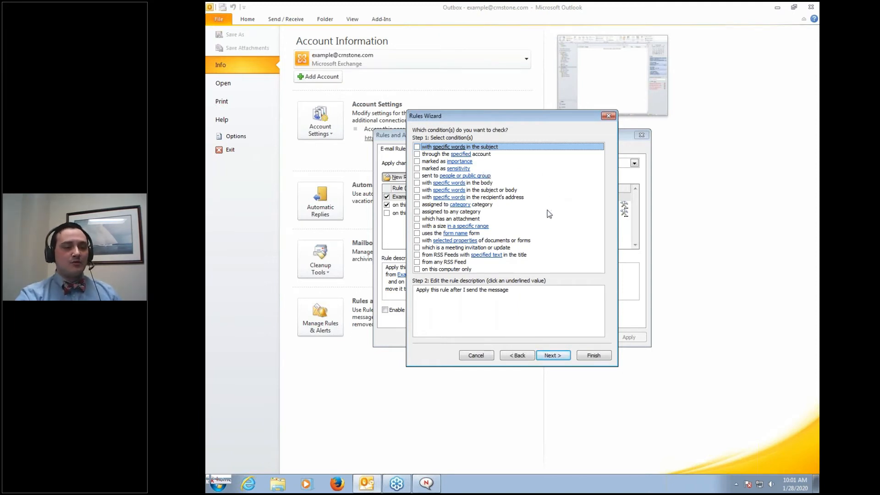
left_click(431, 270)
Tick 'on this computer only' and continue to the rule's actions
left_click(417, 269)
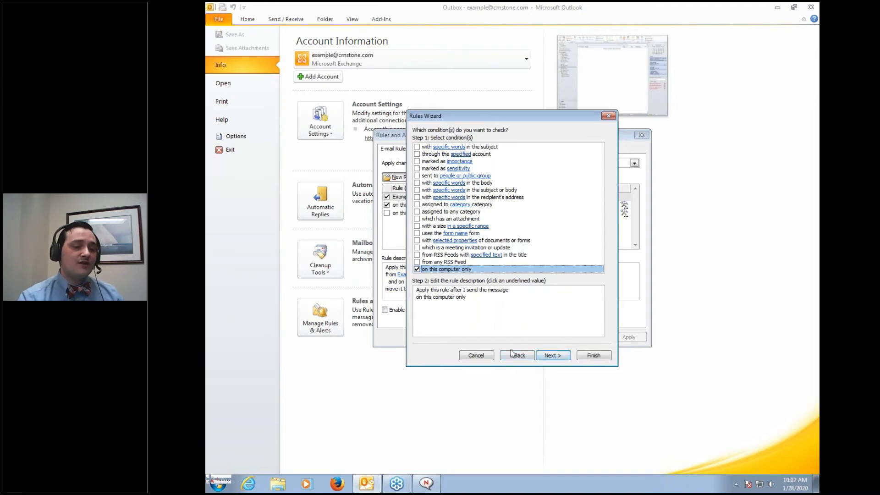
left_click(552, 356)
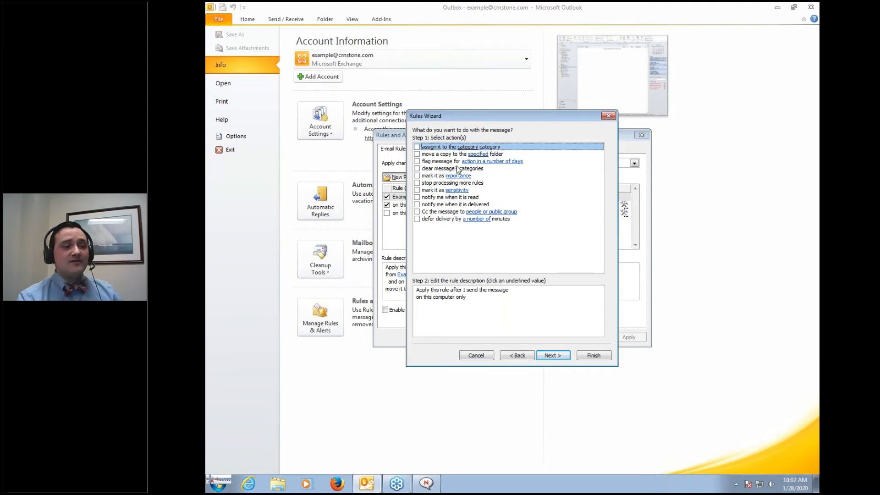
Tick 'defer delivery by a number of minutes', set it to 1 minute, and continue to exceptions
left_click(417, 219)
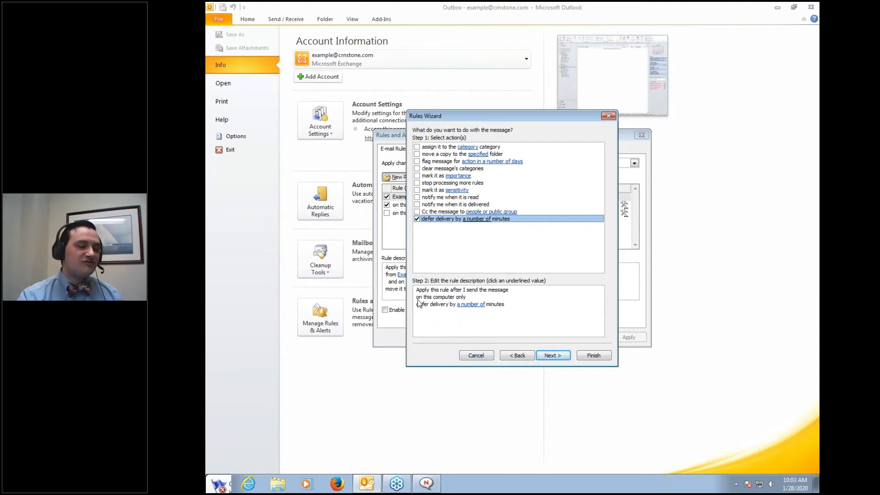
left_click(463, 307)
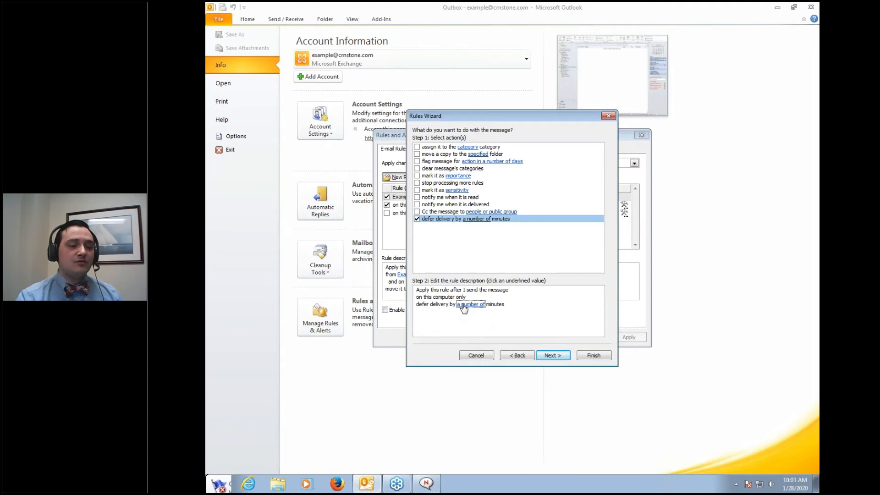
left_click(464, 306)
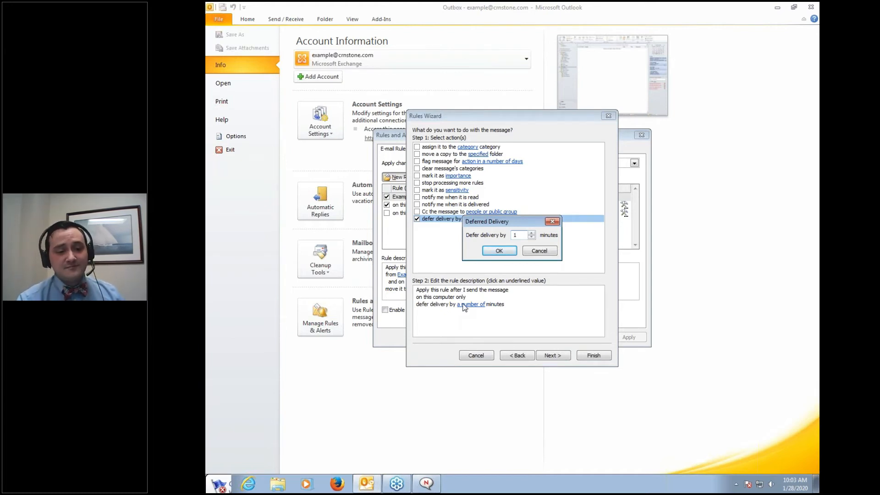
left_click(531, 233)
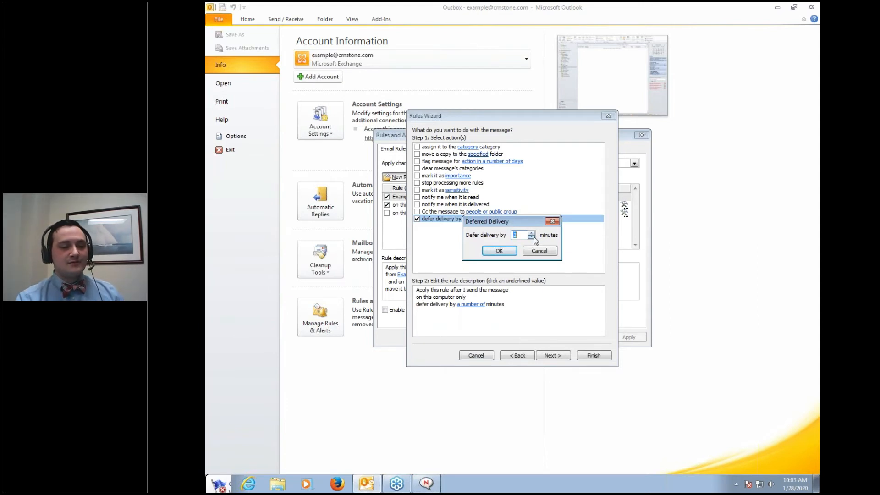
left_click(493, 253)
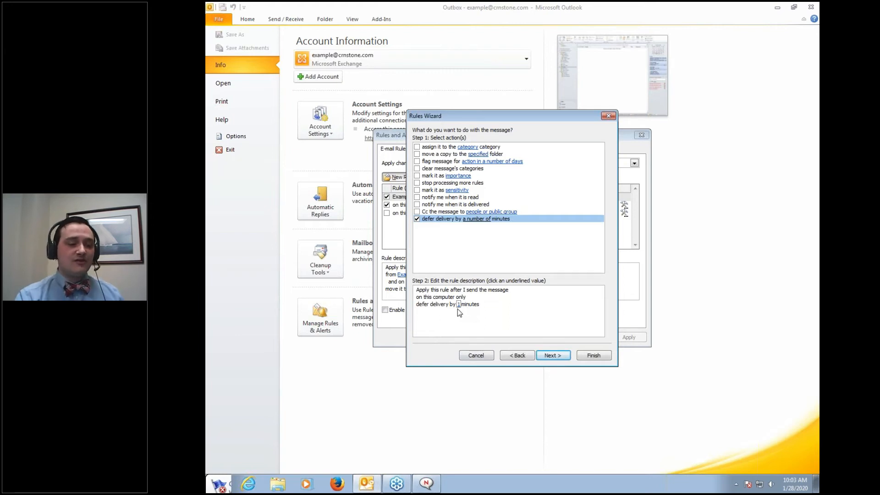
left_click(554, 355)
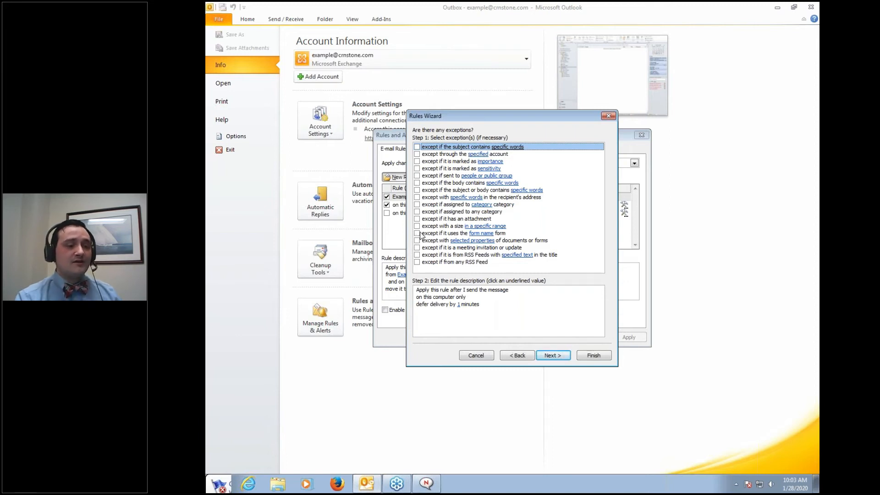
Tick and untick the message-size, recipient-address words and category exceptions, leaving them cleared
left_click(418, 226)
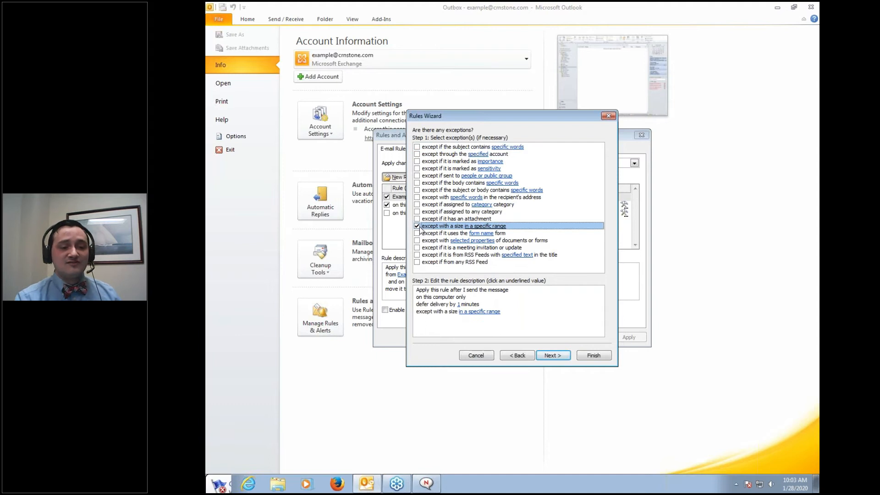
left_click(418, 226)
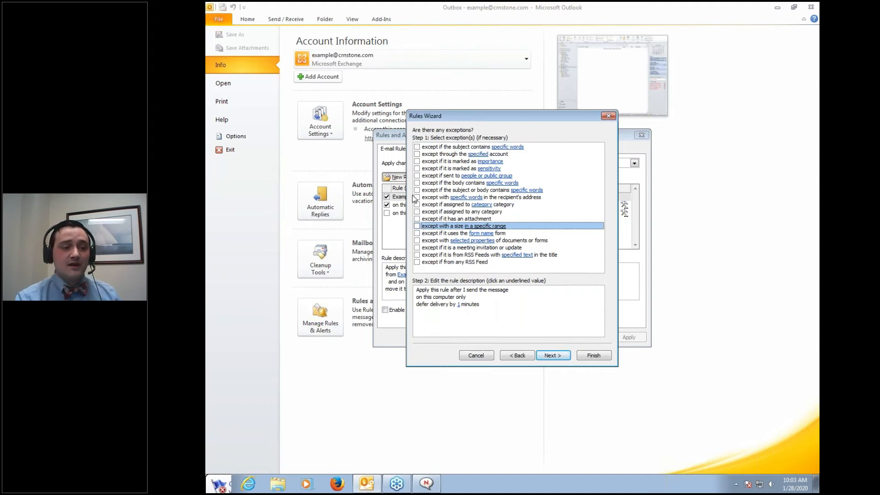
left_click(417, 198)
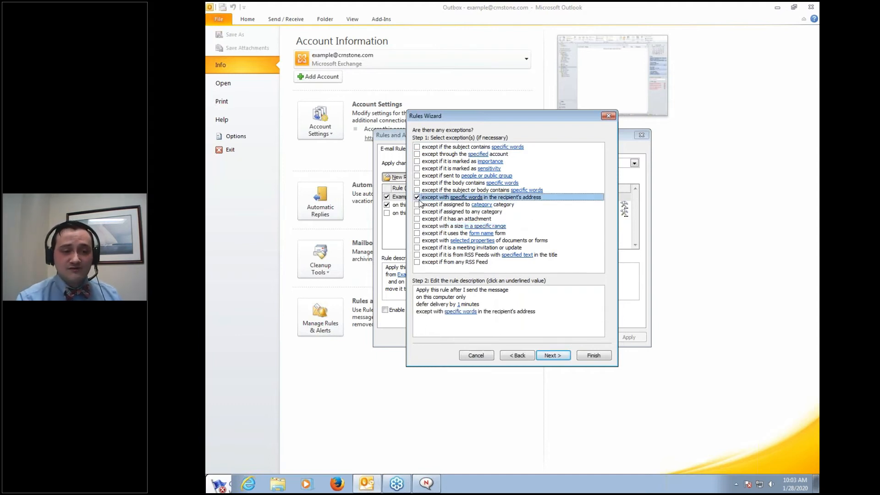
left_click(417, 197)
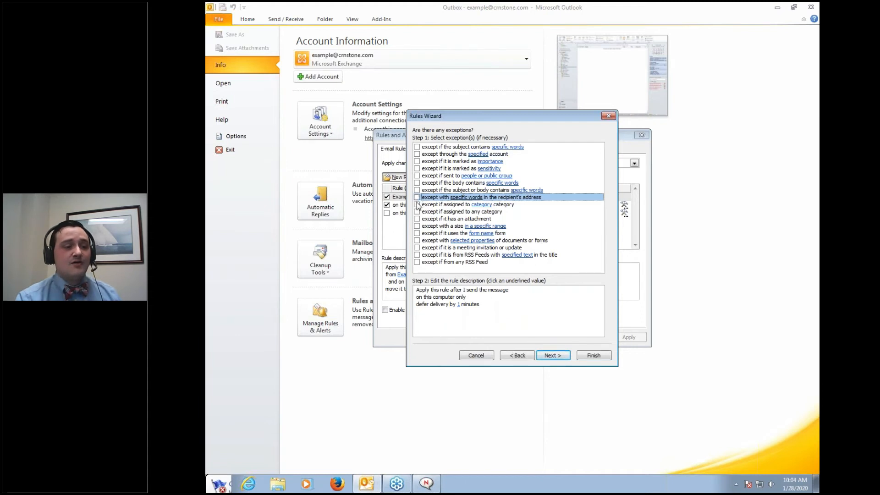
left_click(417, 205)
left_click(417, 205)
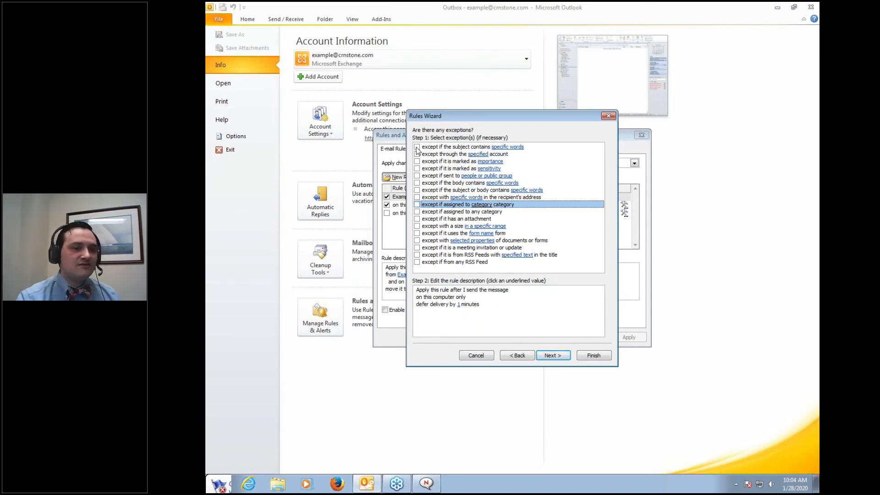
Try the certain-recipients exception, cancel the address picker, clear it, and finish the rule
left_click(418, 176)
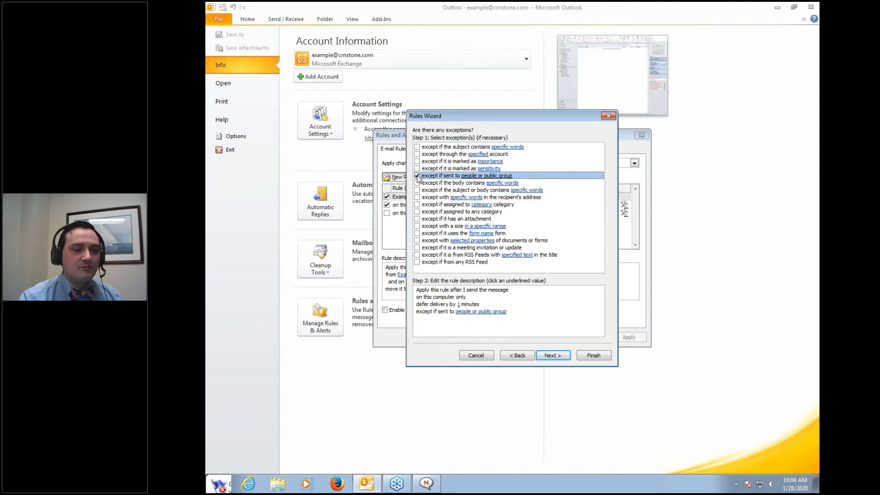
left_click(466, 313)
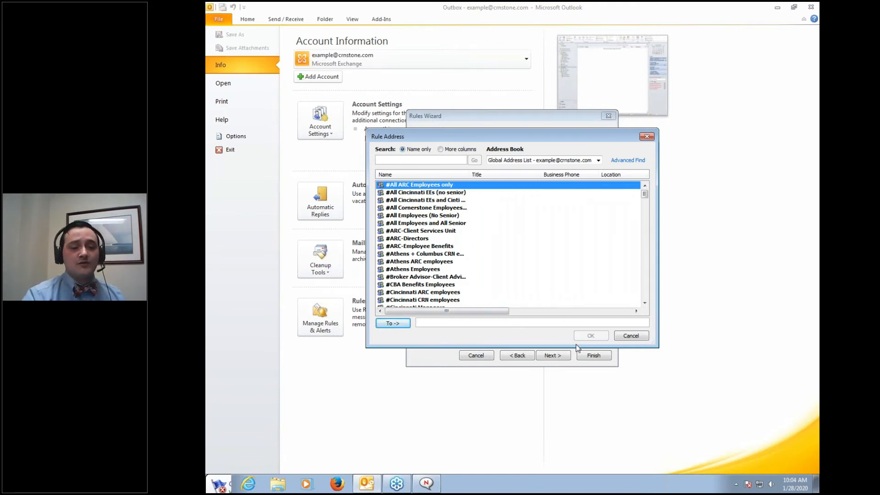
left_click(641, 339)
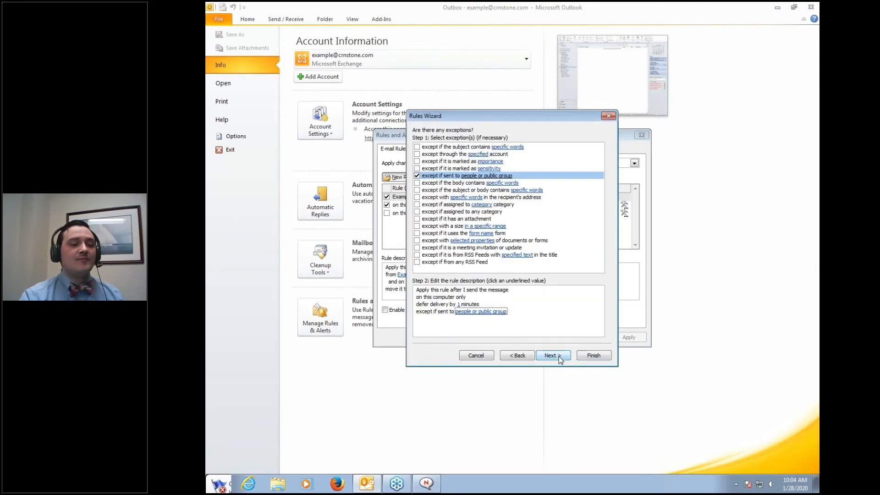
left_click(417, 175)
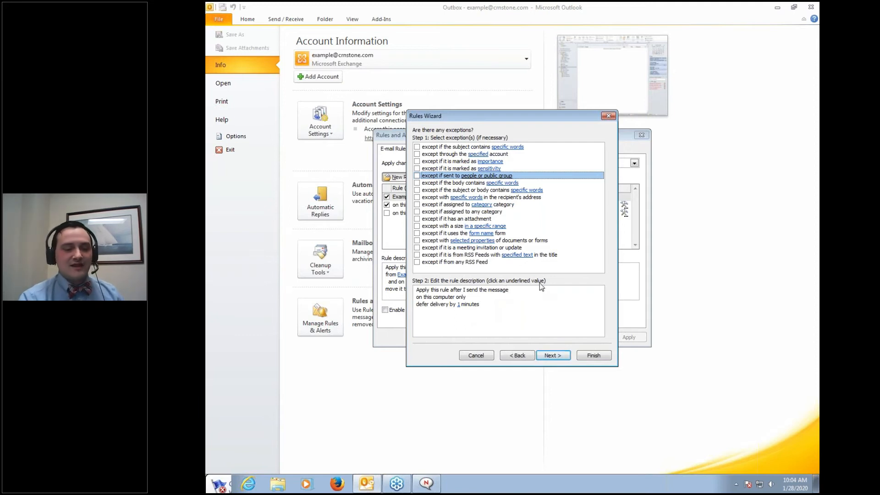
left_click(593, 357)
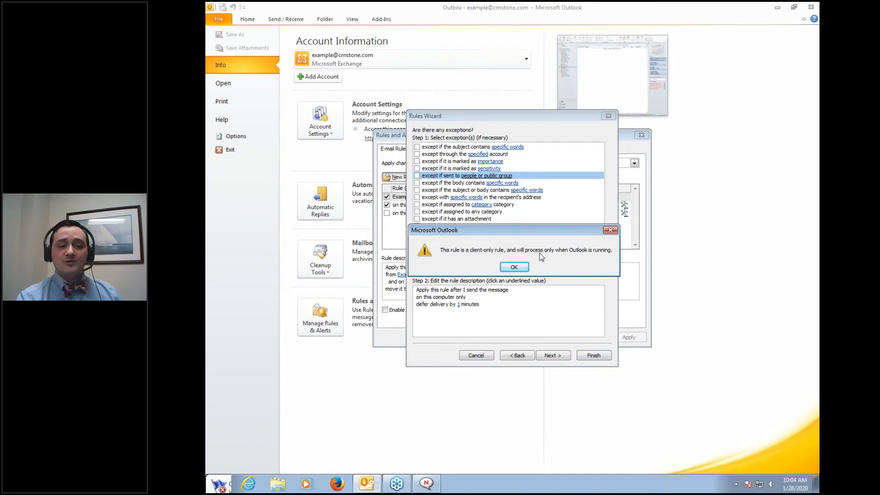
Accept the client-only warning, review 'on this computer only (1)', apply changes, and close Rules and Alerts
left_click(521, 269)
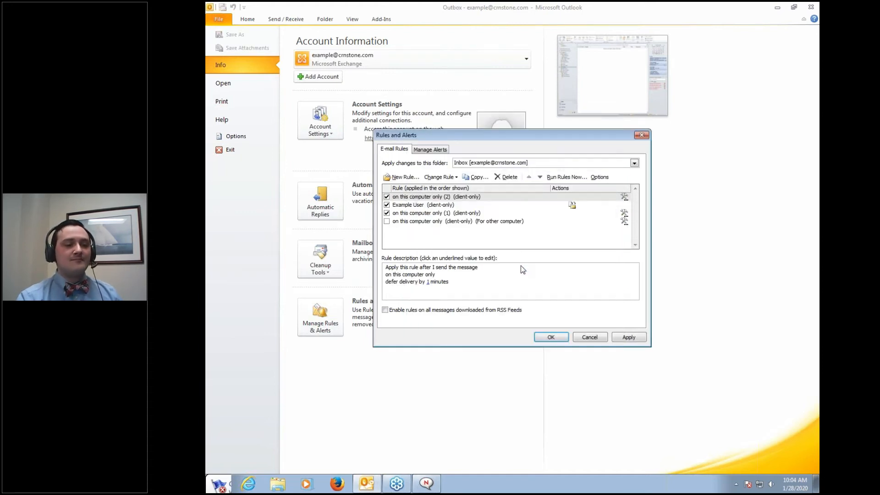
double_click(417, 216)
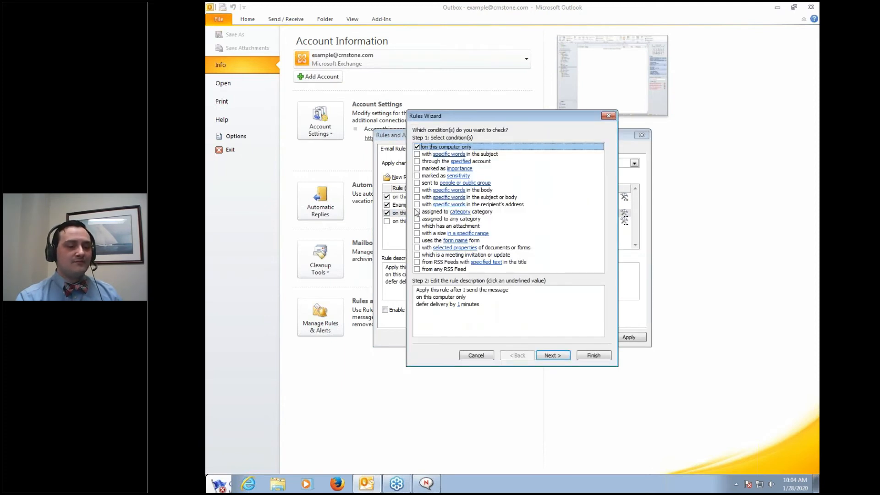
left_click(500, 325)
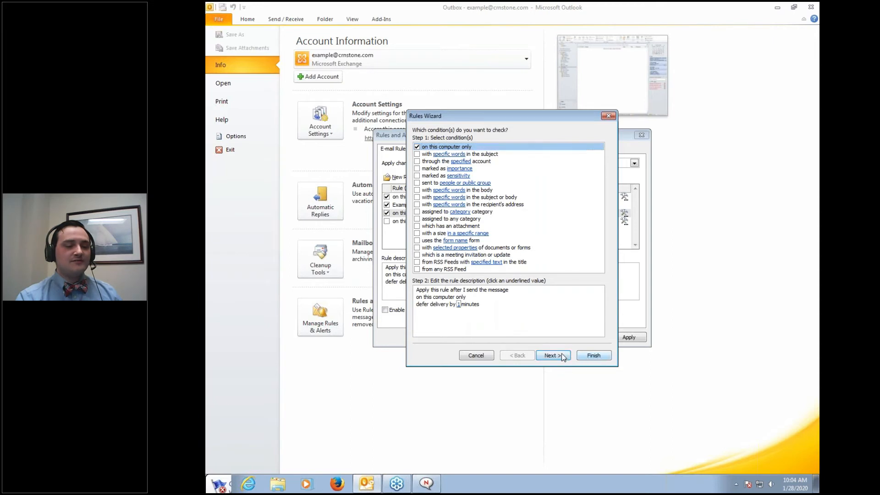
left_click(476, 356)
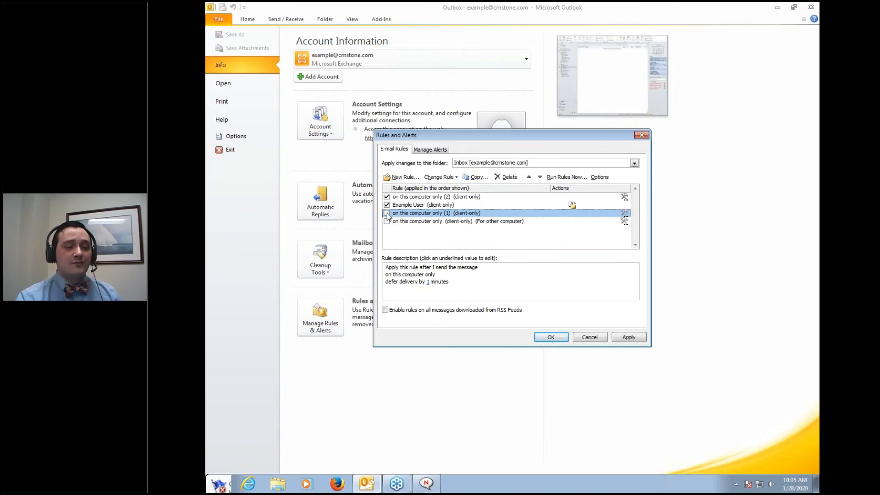
left_click(629, 338)
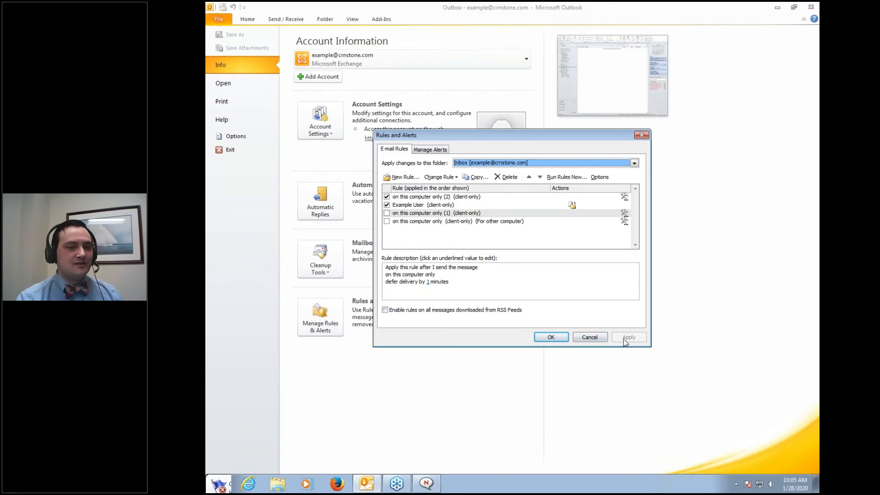
left_click(641, 136)
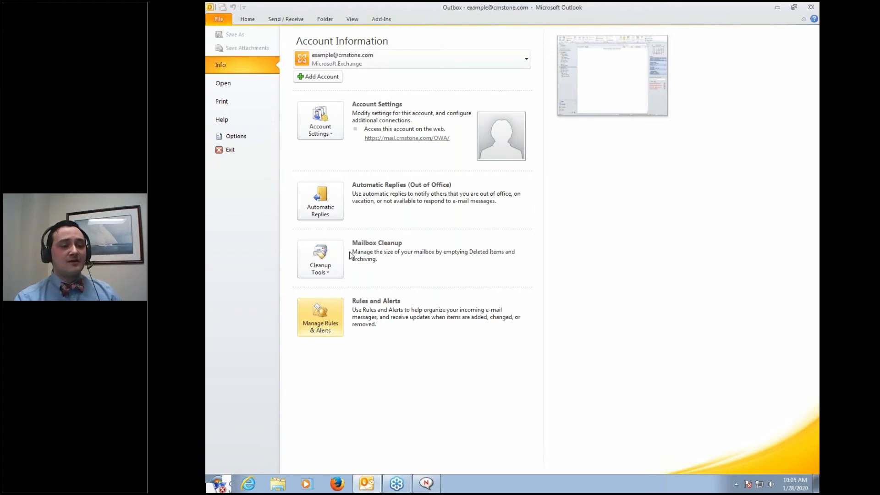
Choose Archive... from Cleanup Tools on the account Info page
left_click(333, 273)
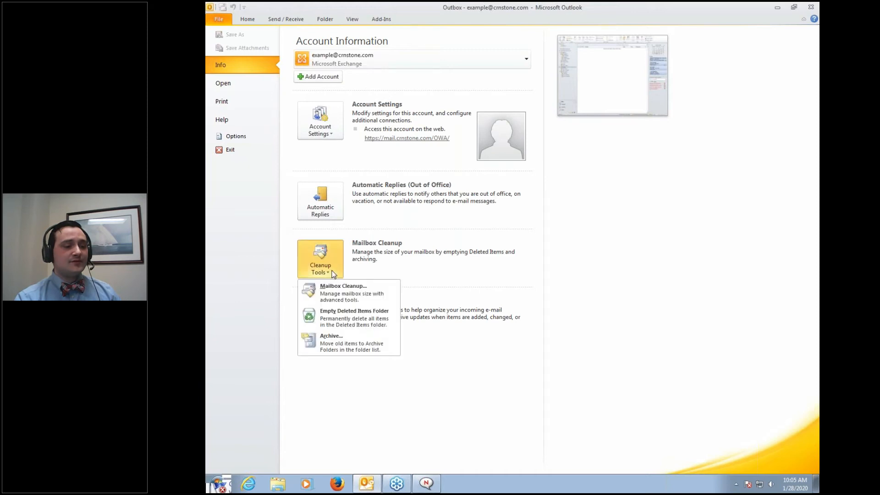
left_click(332, 343)
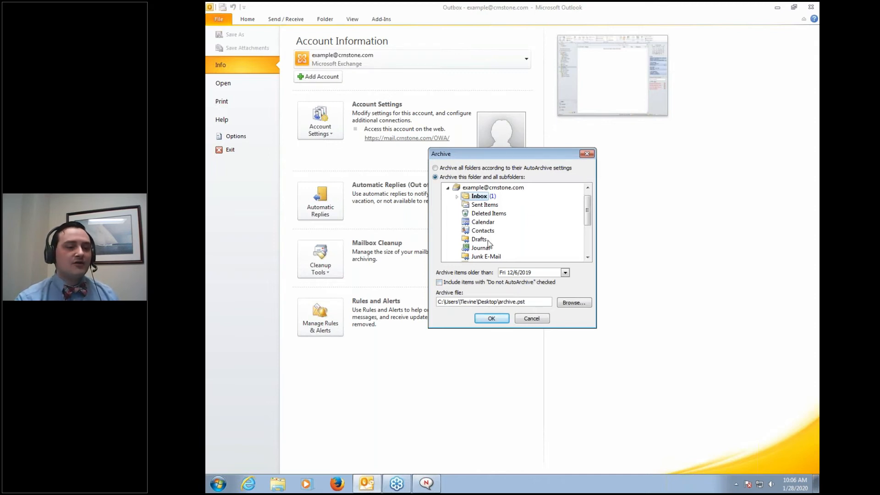
Select Inbox as the folder to archive after trying Example 1, Sent Items and Deleted Items
left_click(457, 197)
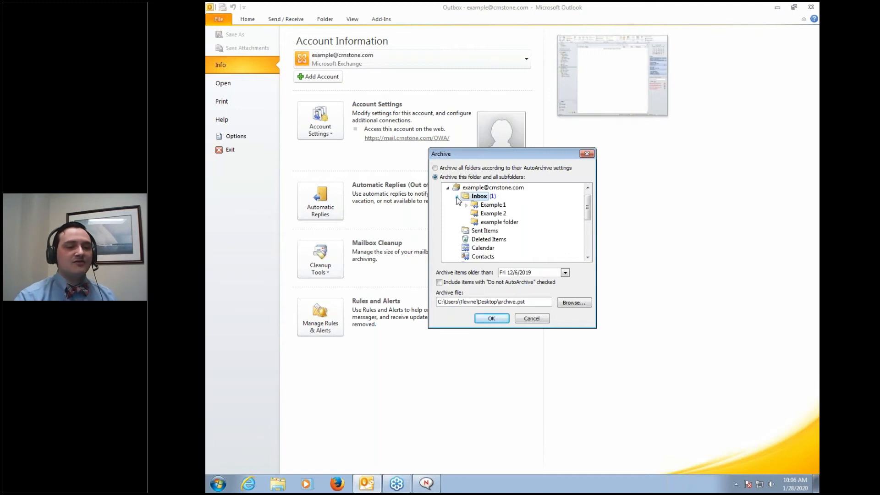
left_click(484, 206)
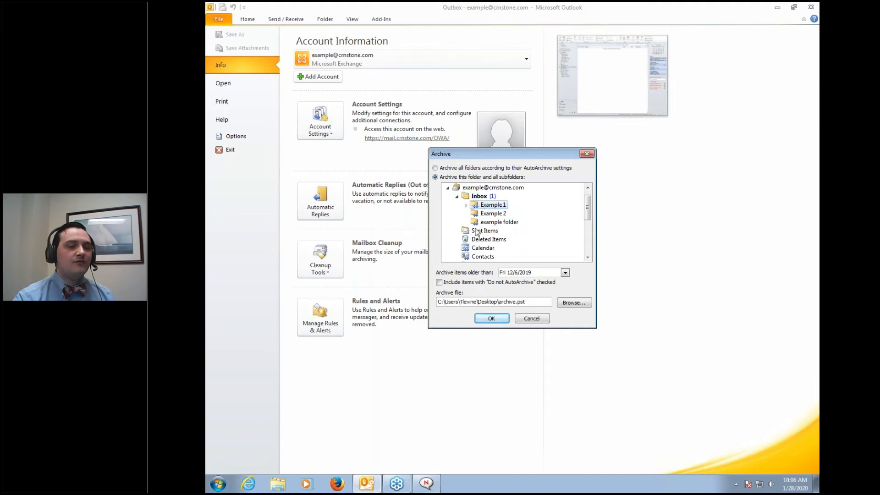
left_click(476, 232)
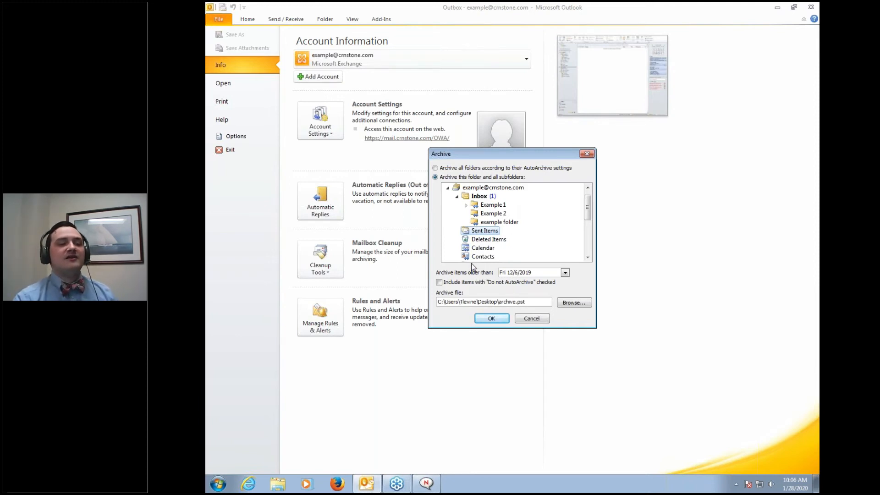
left_click(475, 198)
left_click(486, 231)
left_click(490, 241)
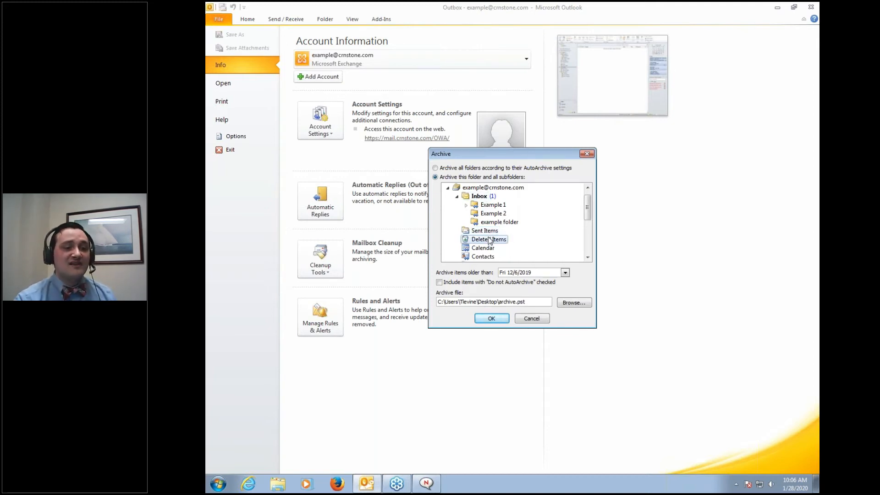
left_click(479, 199)
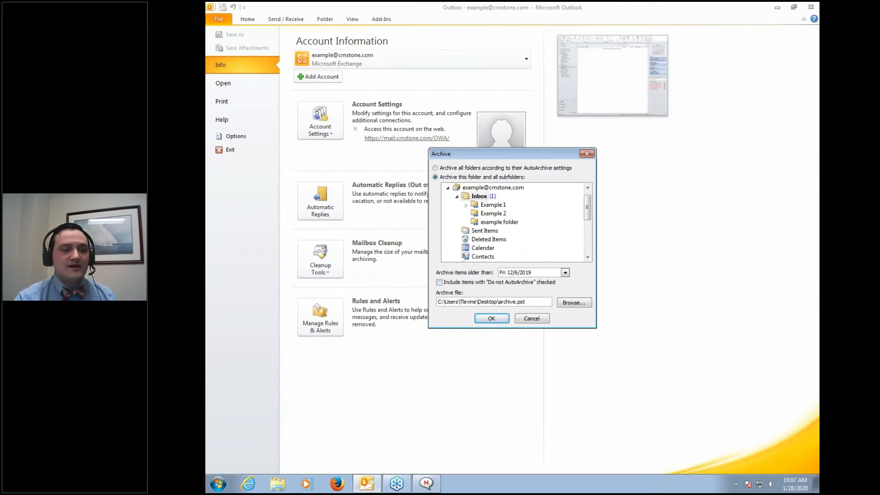
Set the cutoff to 2/10/2020, include Do not AutoArchive items, confirm the archive, and return Home
left_click(566, 272)
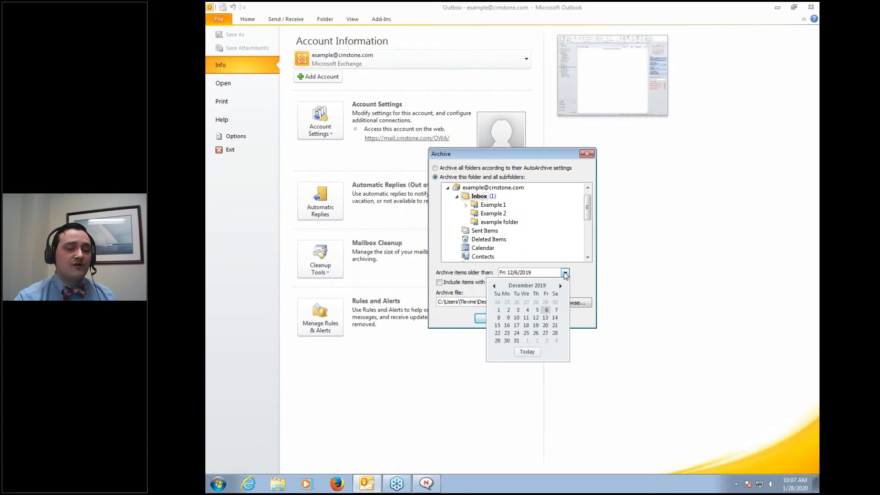
left_click(439, 283)
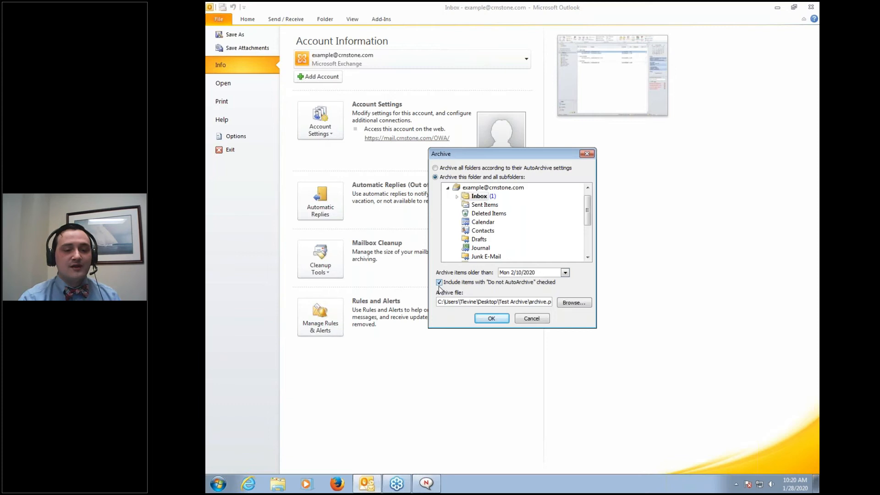
left_click(486, 319)
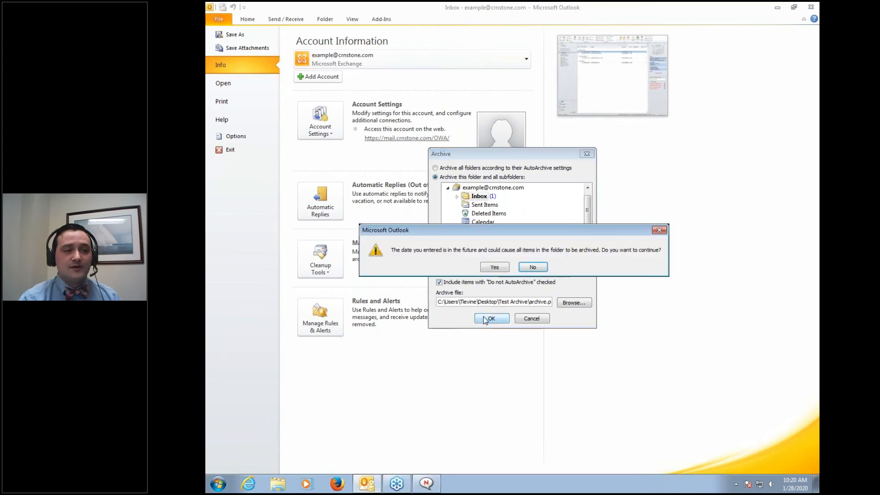
left_click(502, 268)
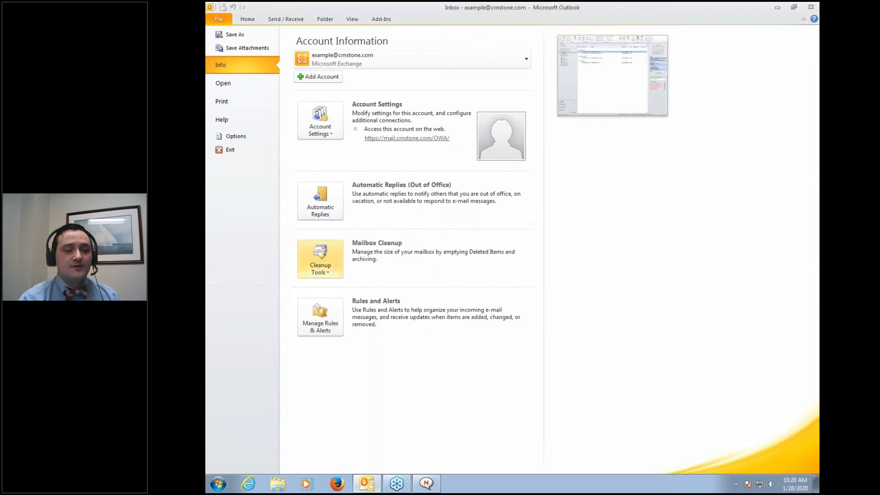
left_click(246, 19)
Drag 'Undeliverable: sent' from the Archives Inbox into the main mailbox Inbox
left_click(231, 122)
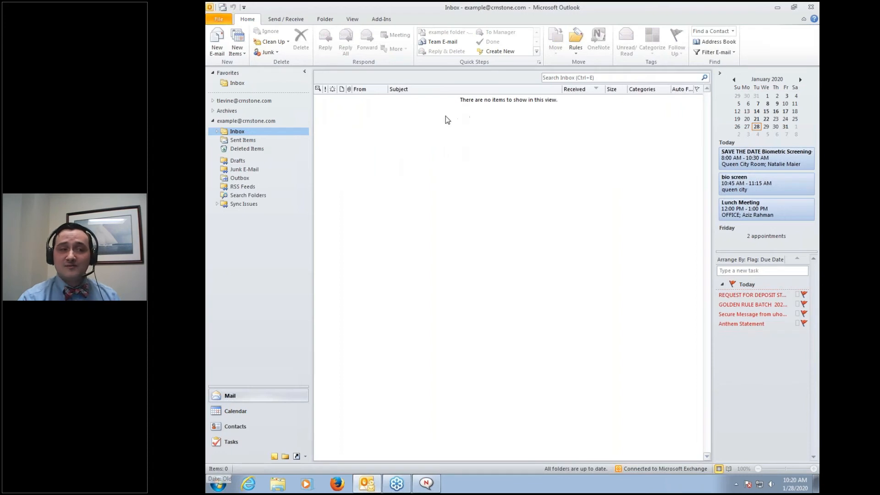
left_click(212, 111)
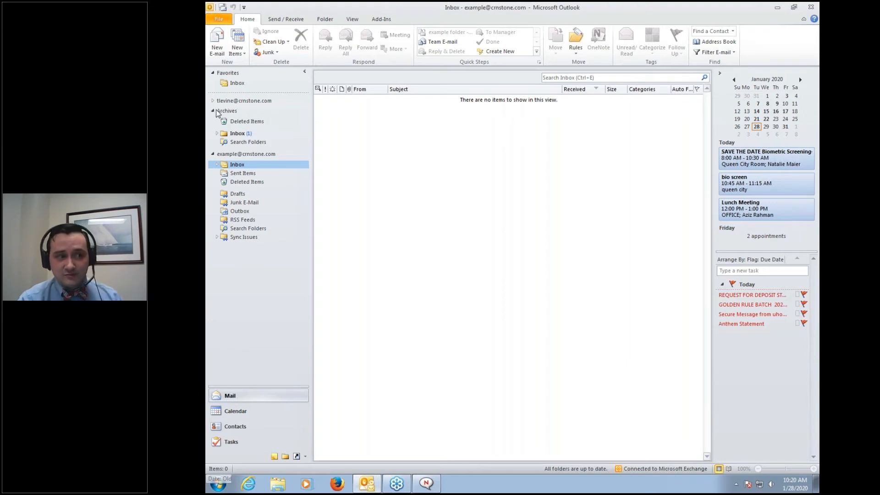
left_click(217, 133)
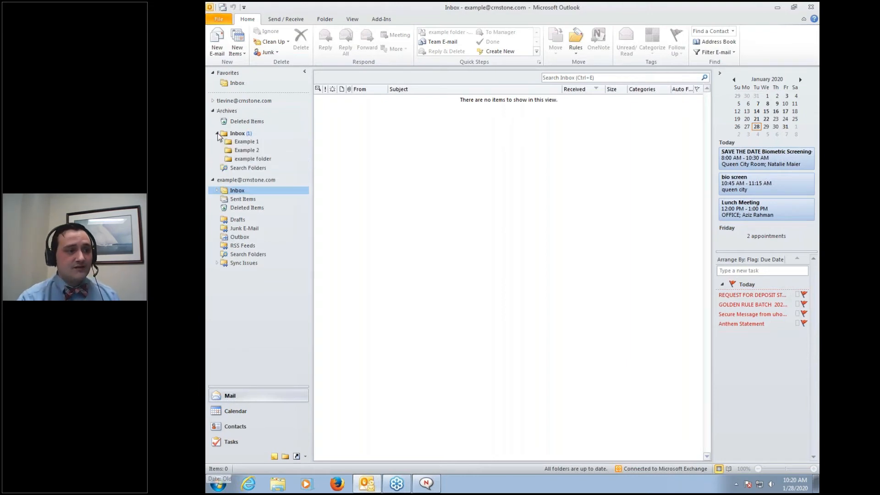
left_click(241, 134)
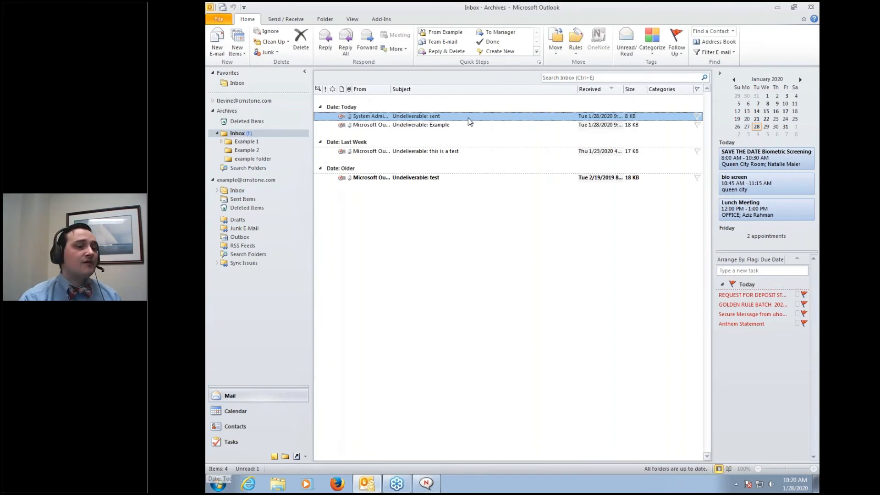
left_click_drag(461, 114, 258, 191)
left_click(257, 191)
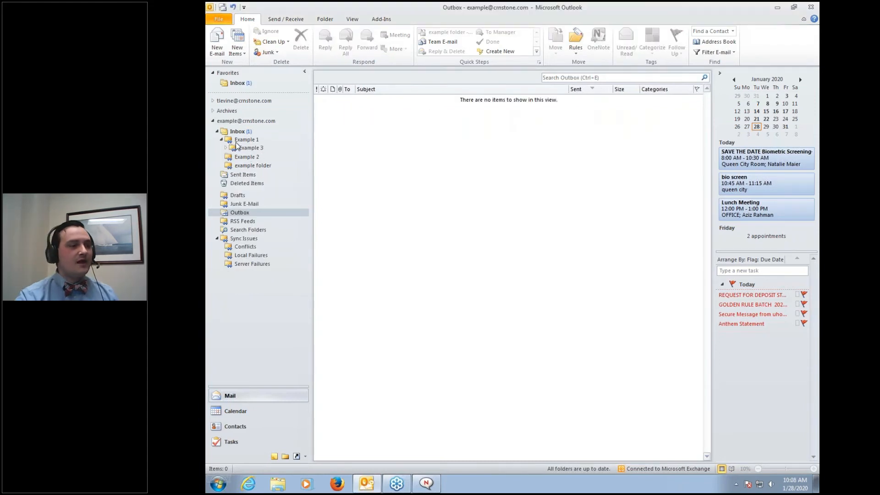
left_click(236, 139)
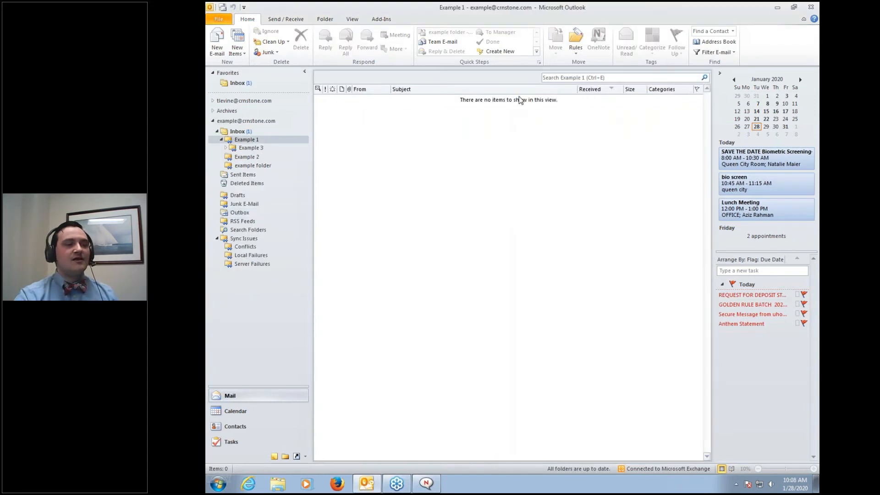
Select 'Undeliverable: test' in the main Inbox, then view the empty Archives Inbox
left_click(238, 132)
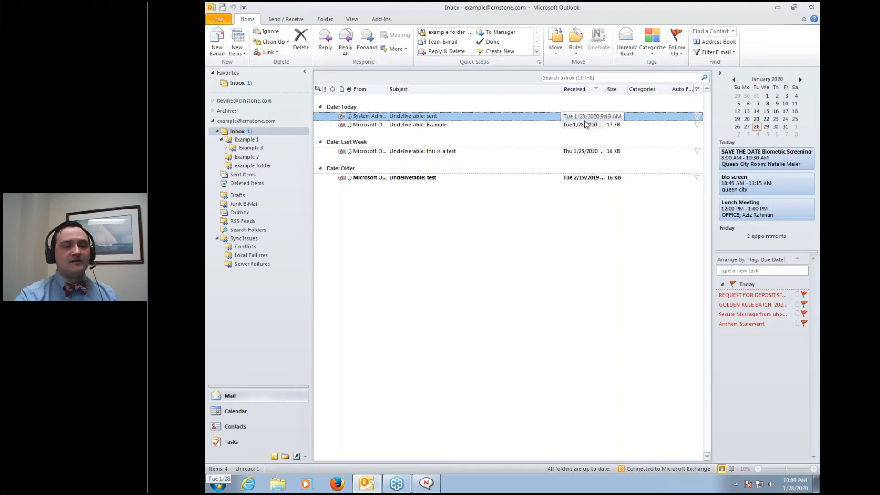
left_click(575, 181)
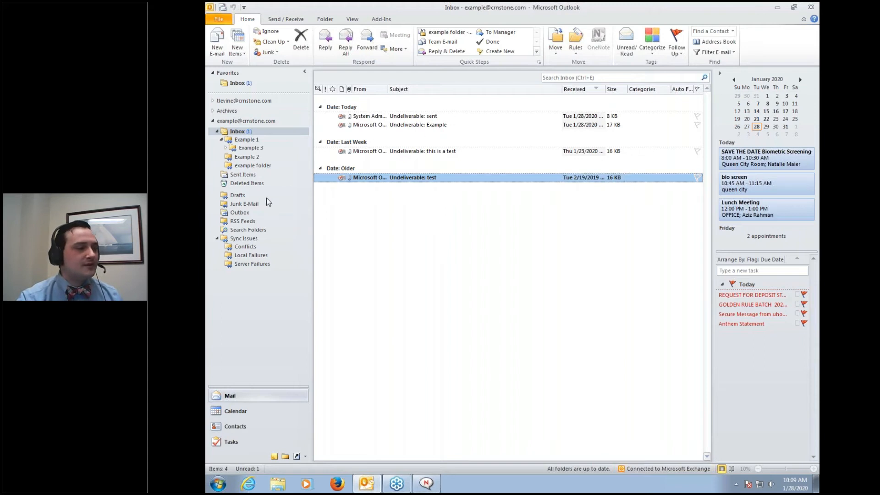
left_click(212, 111)
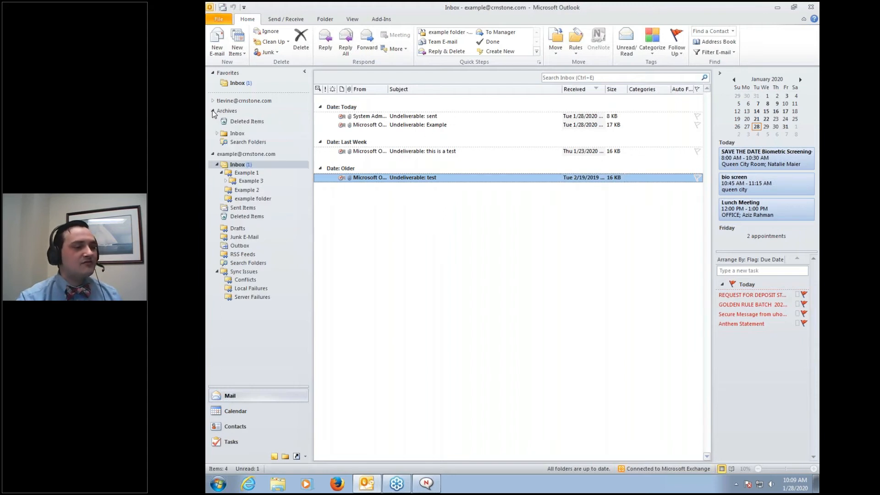
left_click(231, 133)
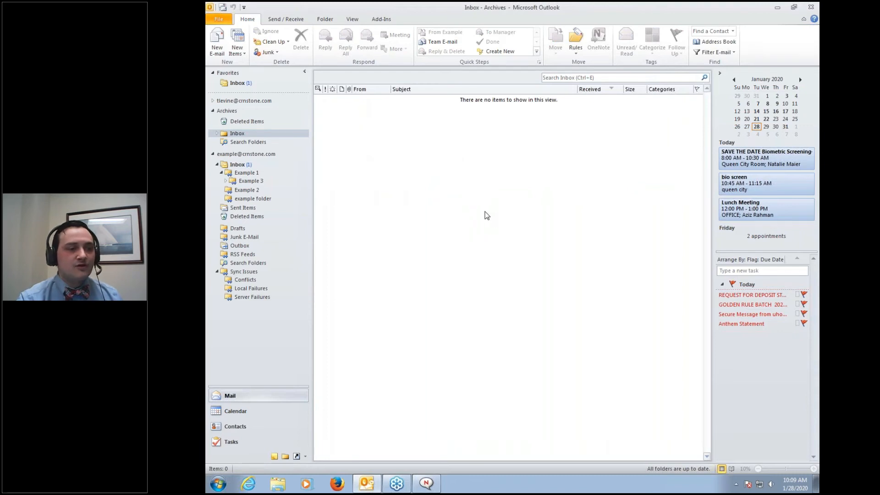
Open the Archive dialog from Cleanup Tools on the account Info page
left_click(217, 19)
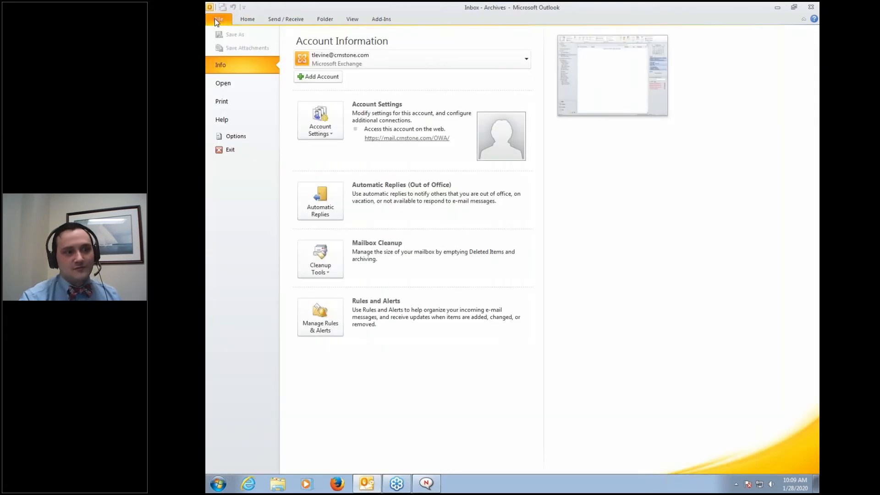
left_click(320, 257)
left_click(333, 348)
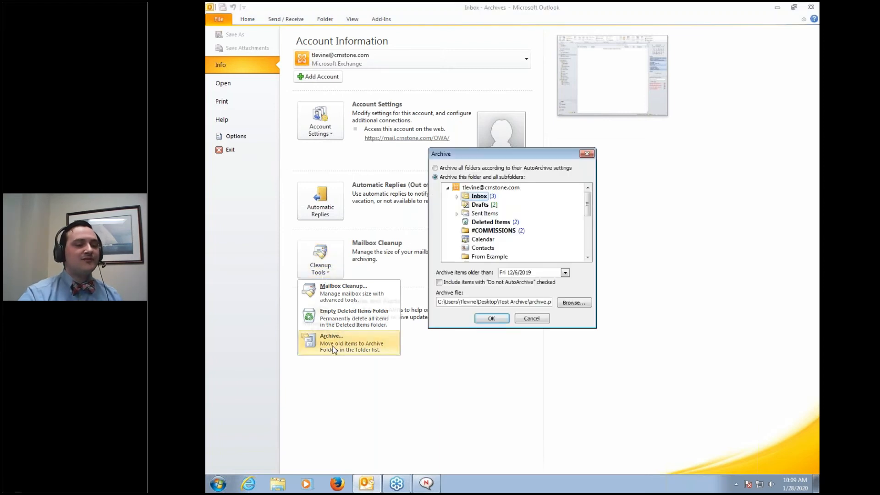
Browse the archive folder list and choose the second mailbox's Inbox to archive
left_click(457, 196)
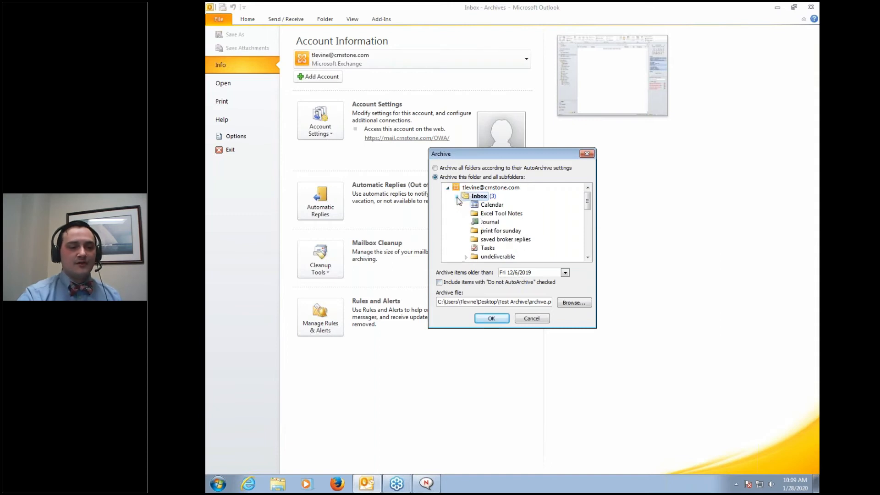
scroll(472, 213, "down", 3)
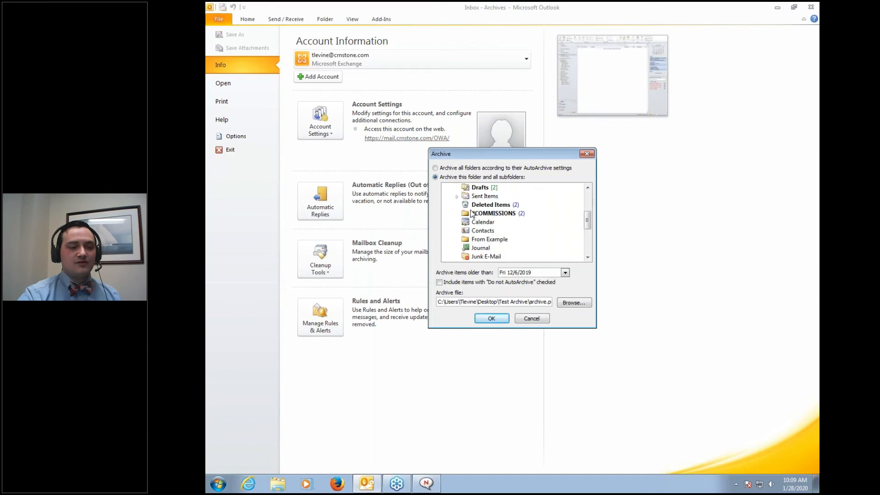
scroll(472, 214, "up", 3)
scroll(472, 220, "down", 1)
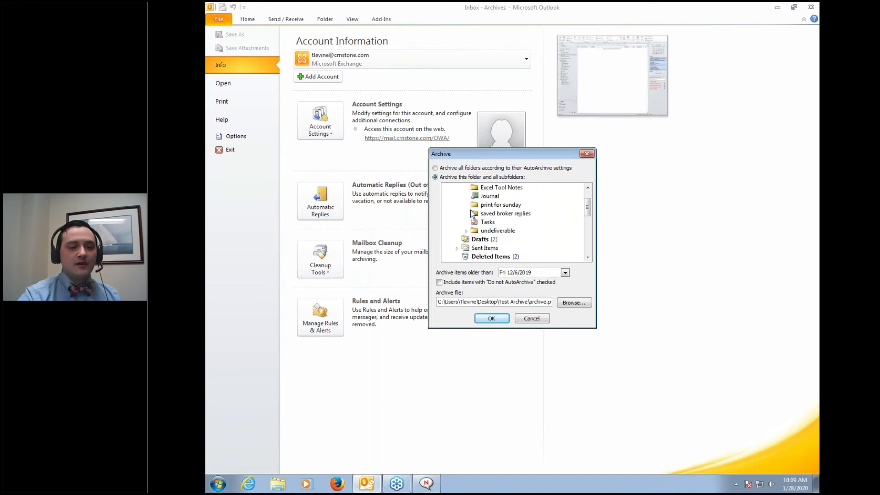
scroll(471, 227, "down", 3)
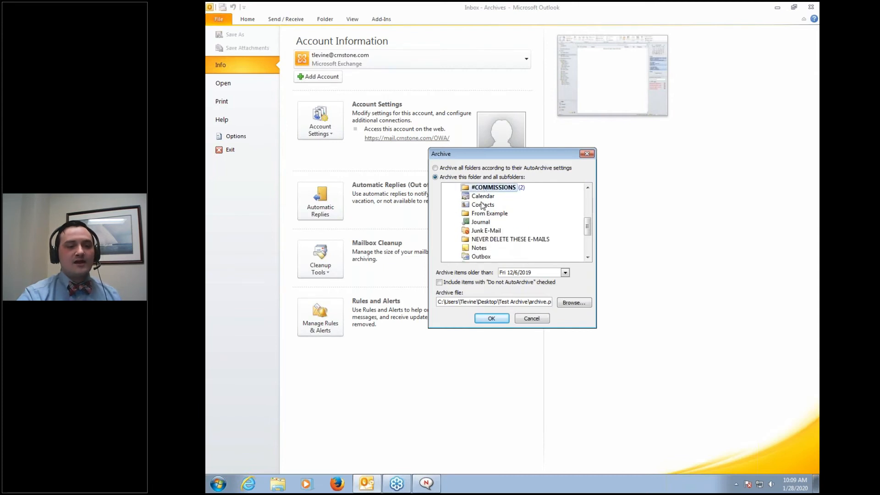
scroll(478, 236, "up", 3)
left_click(479, 248)
double_click(479, 248)
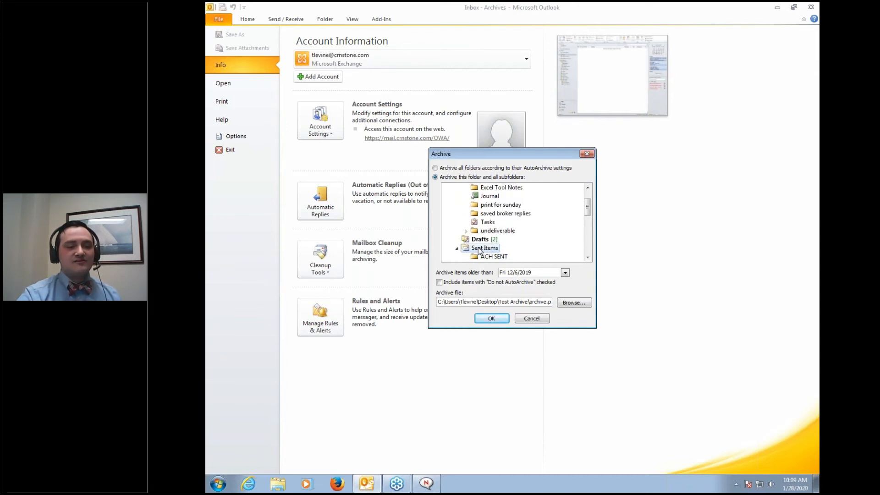
scroll(478, 251, "down", 2)
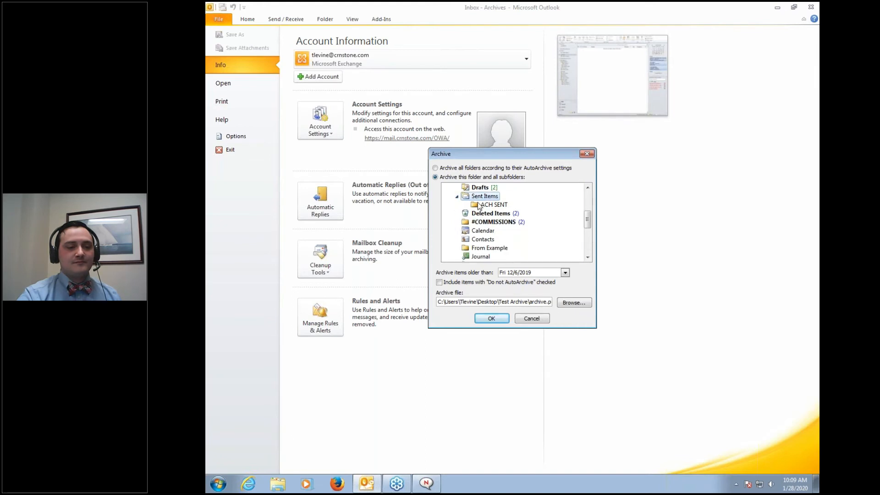
left_click(473, 222)
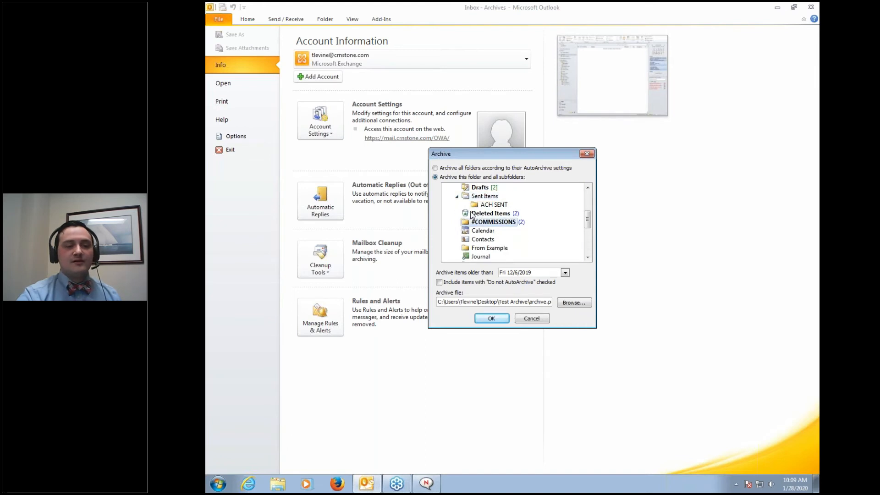
scroll(472, 223, "up", 2)
scroll(472, 223, "up", 1)
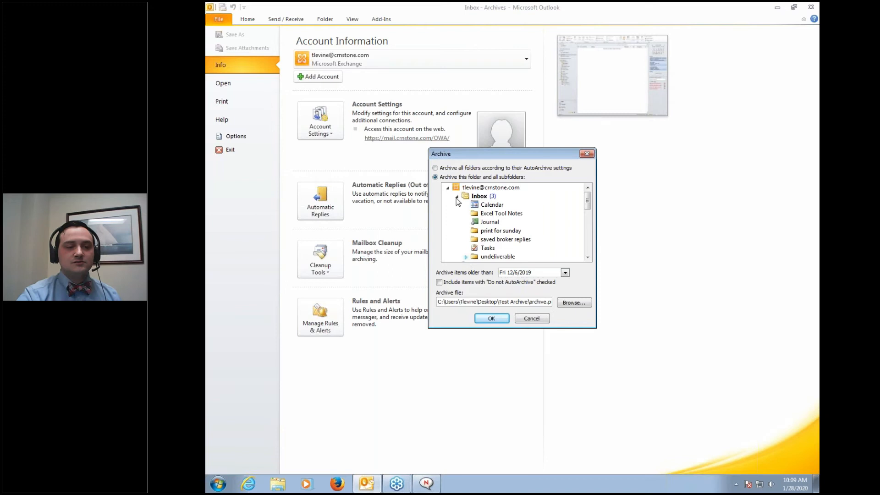
left_click(447, 188)
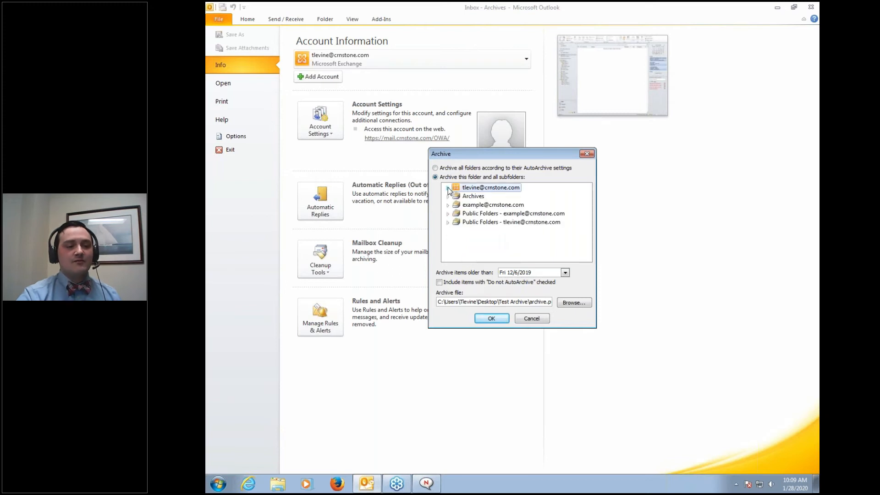
double_click(462, 205)
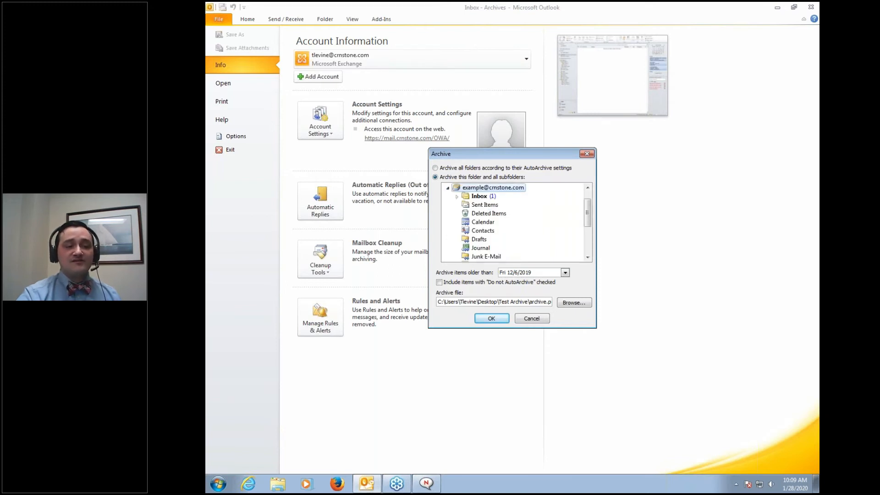
left_click(470, 197)
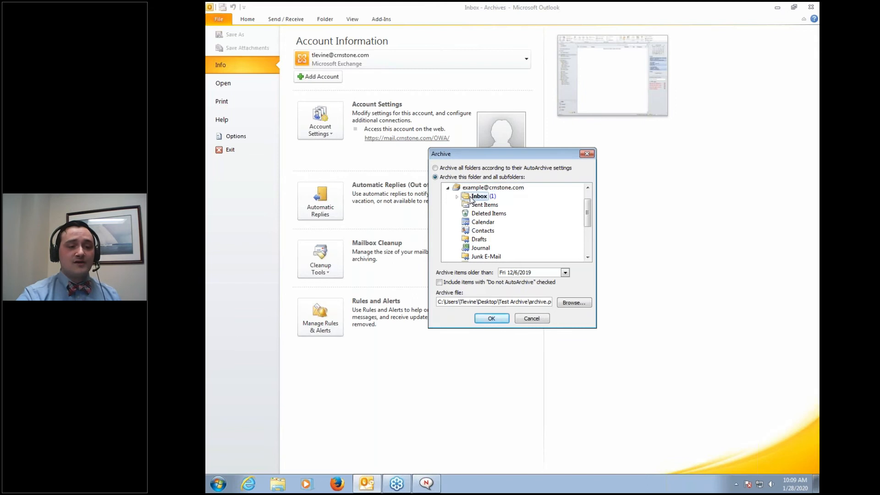
Set the archive cutoff date to 1/1/2020 and start the archive
left_click(565, 273)
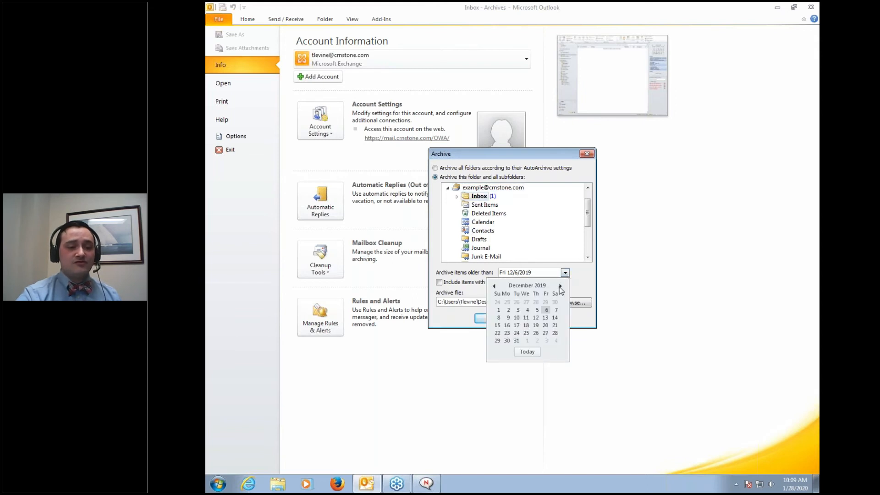
left_click(560, 286)
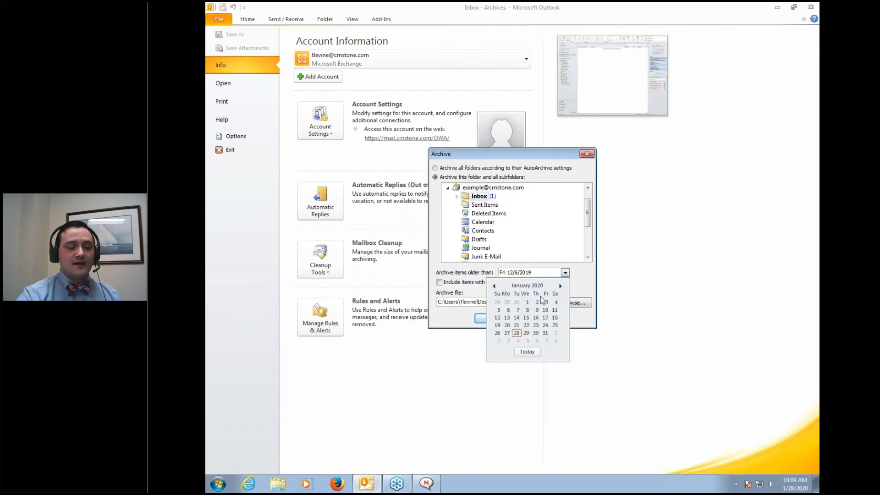
left_click(527, 302)
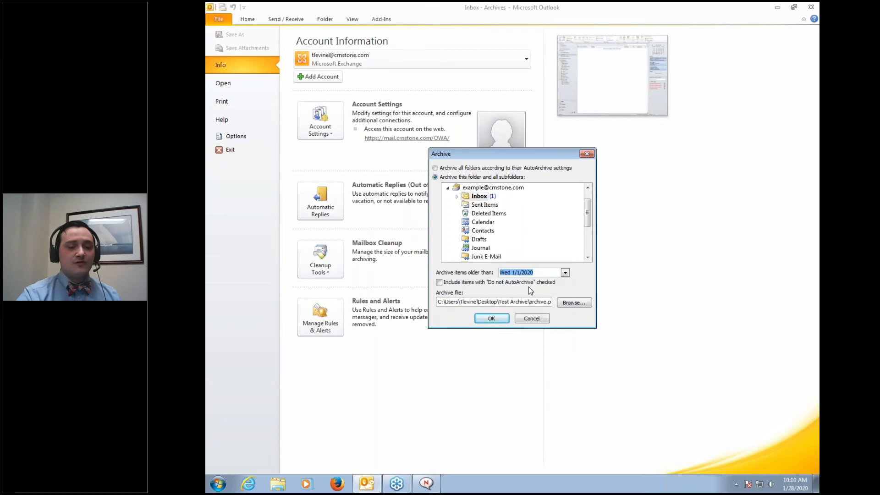
left_click(502, 318)
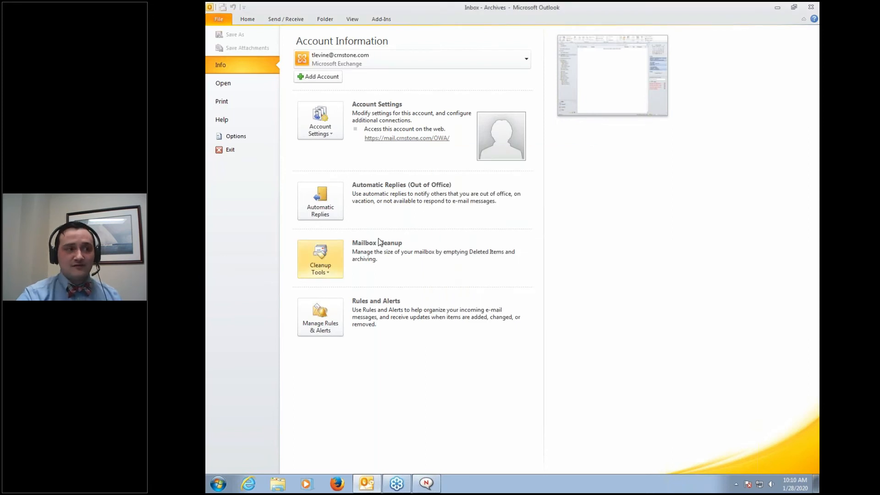
Return to the Inbox, close the Archives data file, and show the File > Open options
left_click(258, 21)
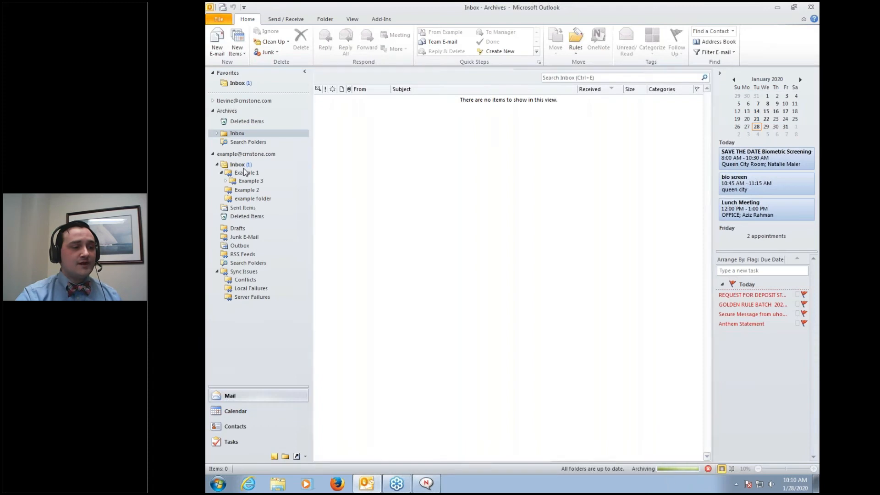
left_click(240, 165)
left_click(375, 164)
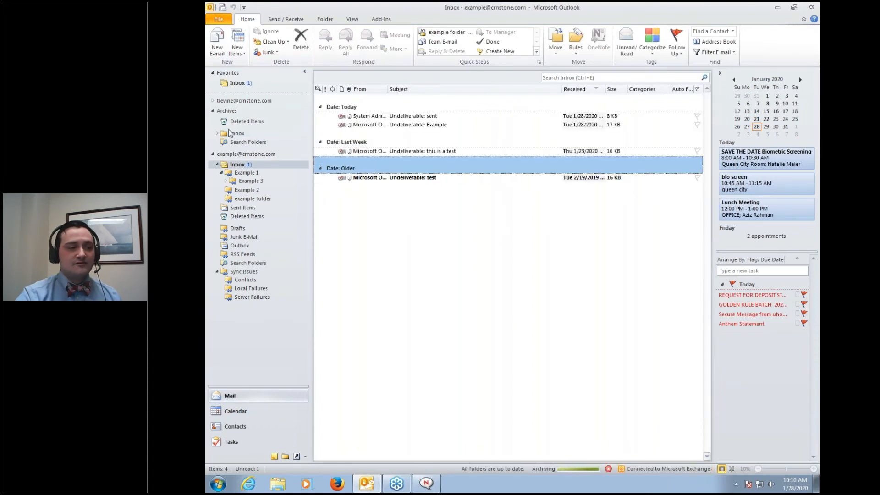
right_click(219, 113)
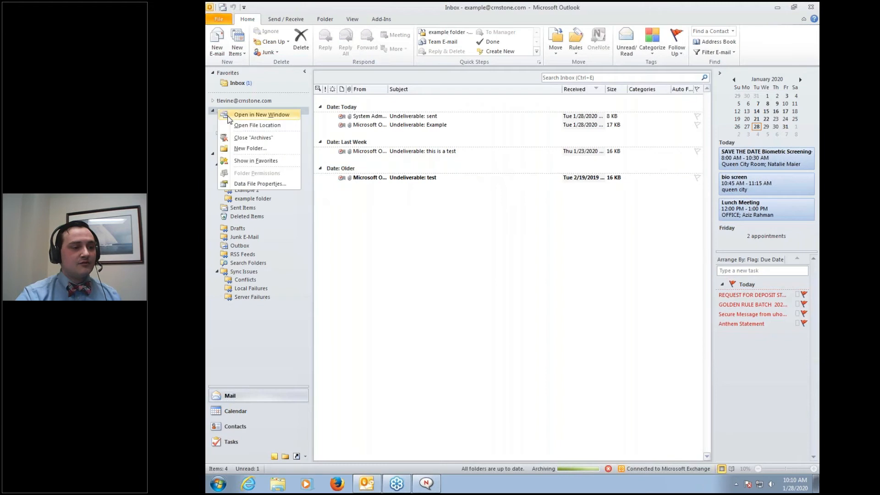
left_click(240, 139)
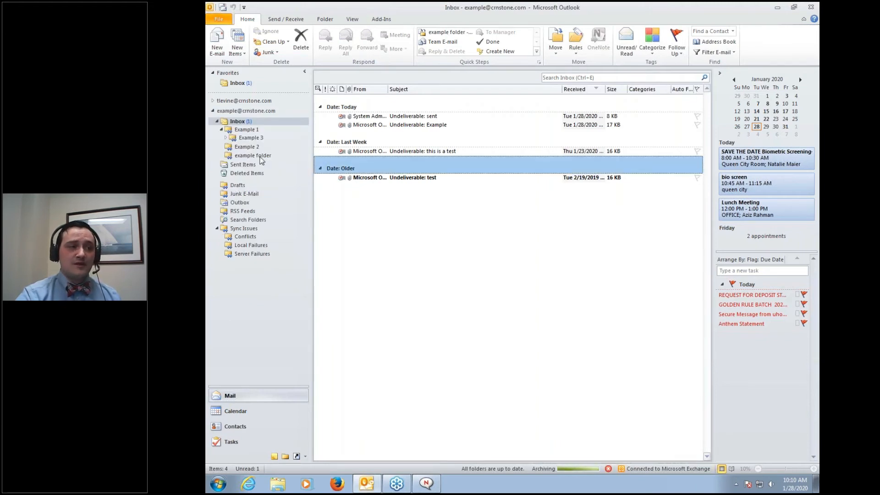
left_click(228, 21)
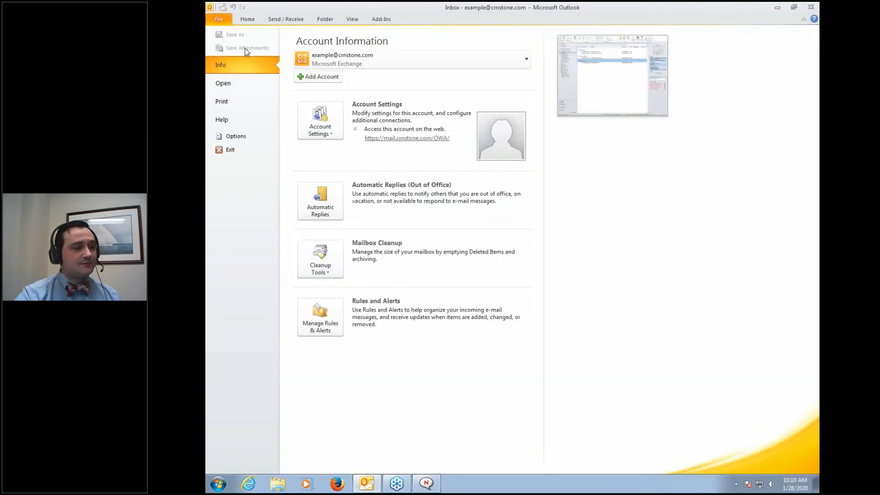
left_click(219, 90)
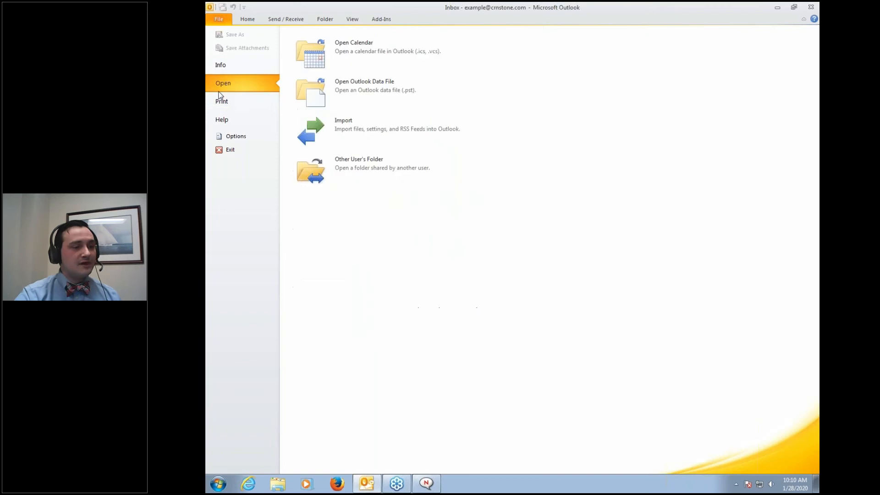
Start importing an Outlook Data File (.pst) from another program or file, allowing duplicates
left_click(354, 135)
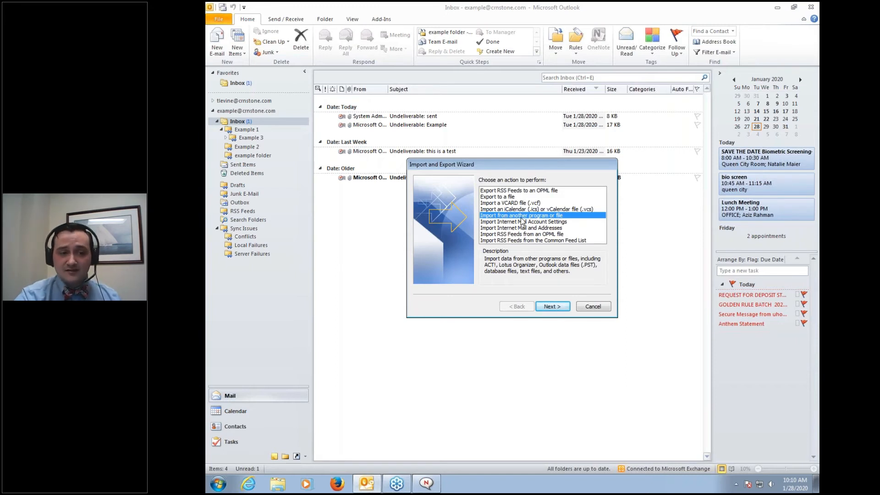
left_click(553, 308)
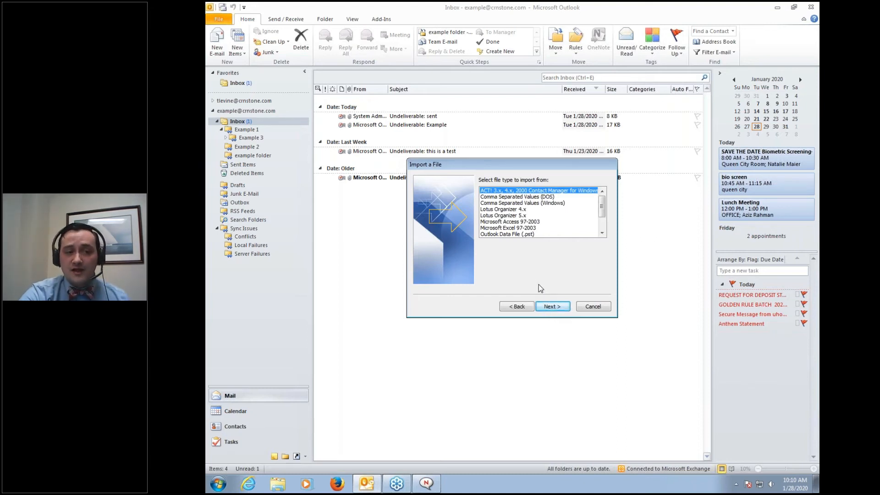
left_click(514, 235)
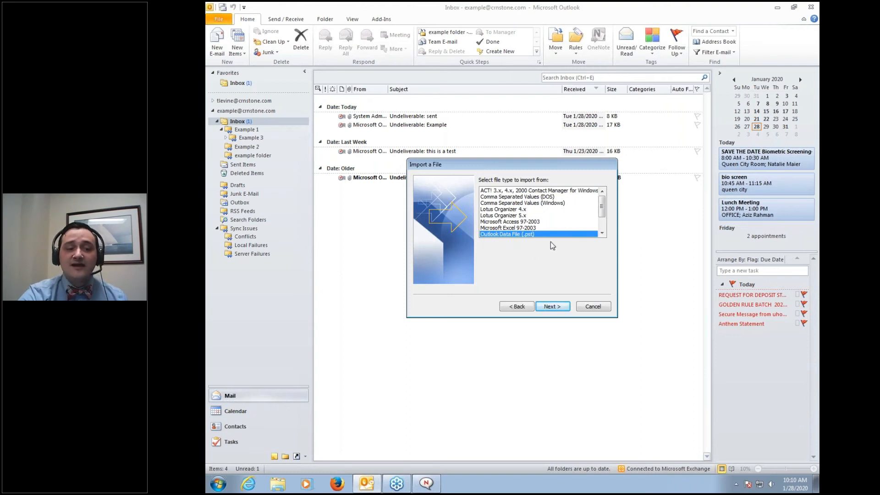
left_click(550, 306)
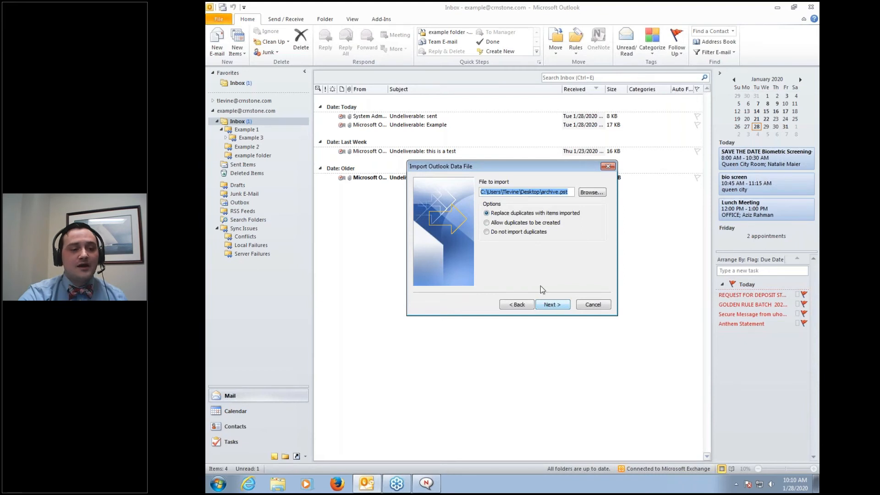
left_click(487, 222)
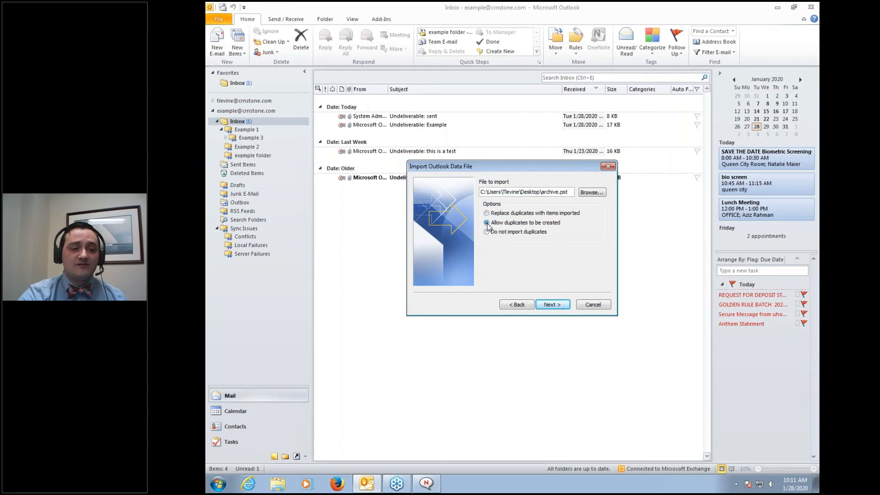
left_click(552, 305)
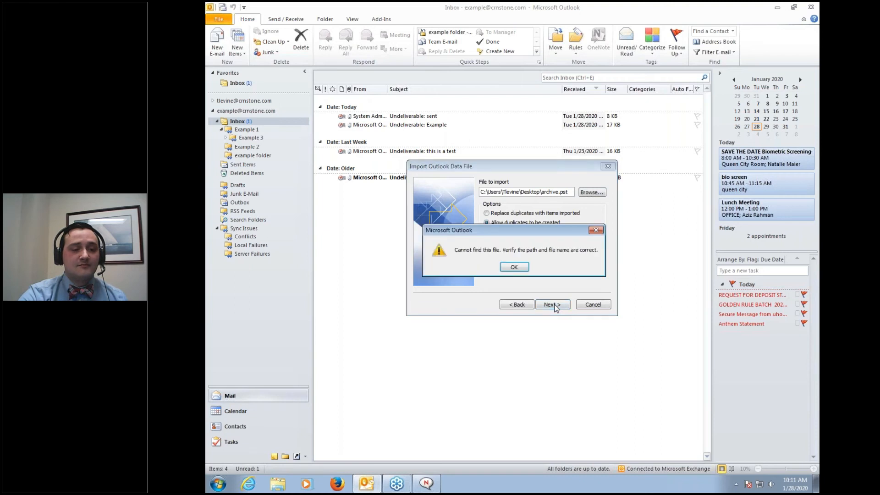
Browse to Test Archive\archive.pst and finish importing it into the mailbox
left_click(514, 267)
left_click(592, 192)
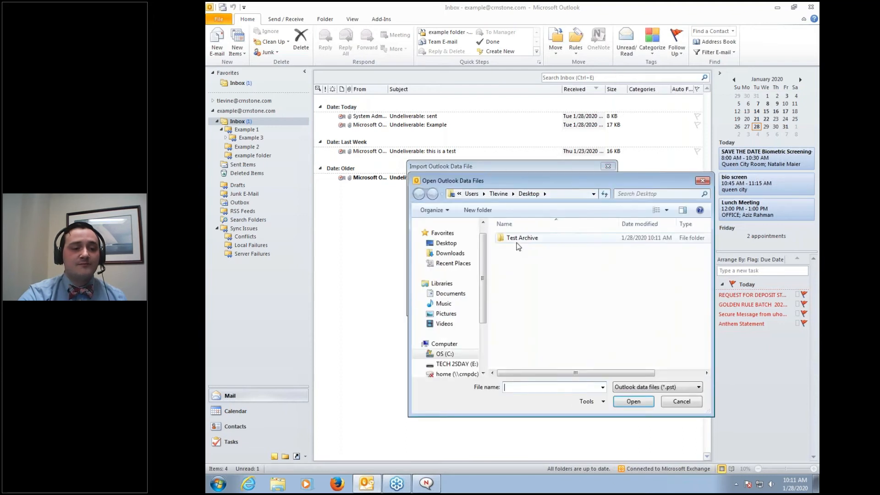
double_click(517, 241)
left_click(521, 238)
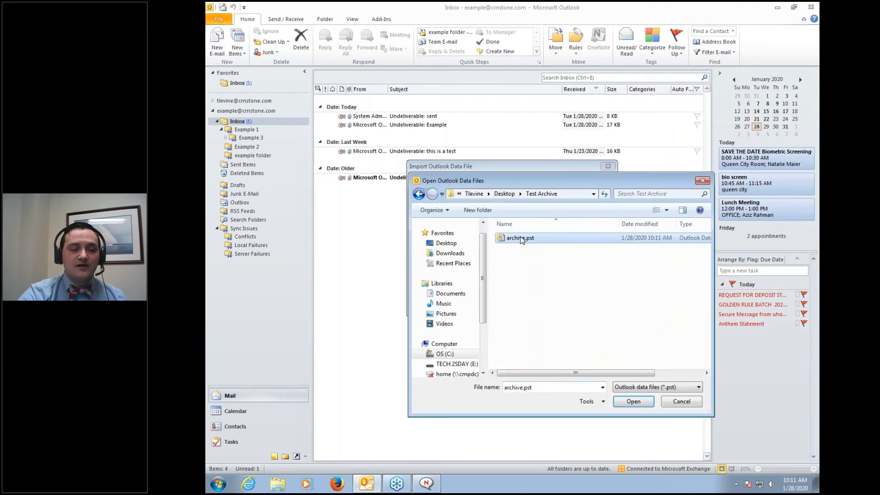
left_click(633, 403)
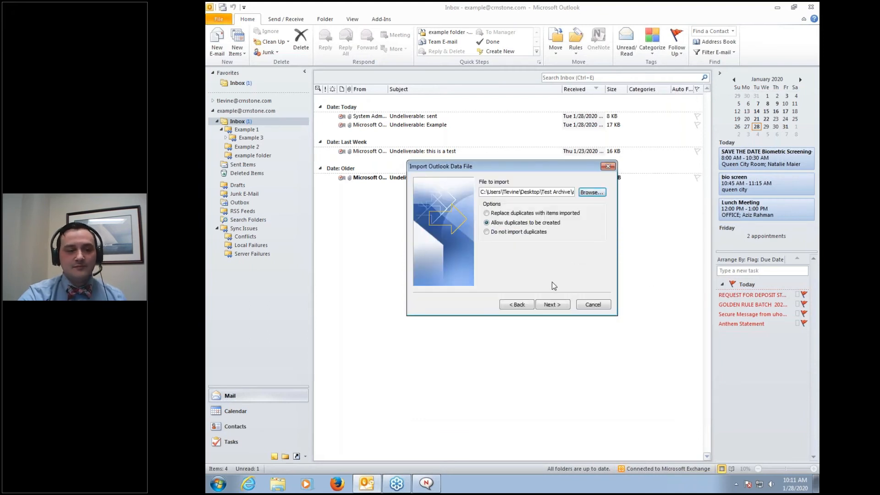
left_click(553, 305)
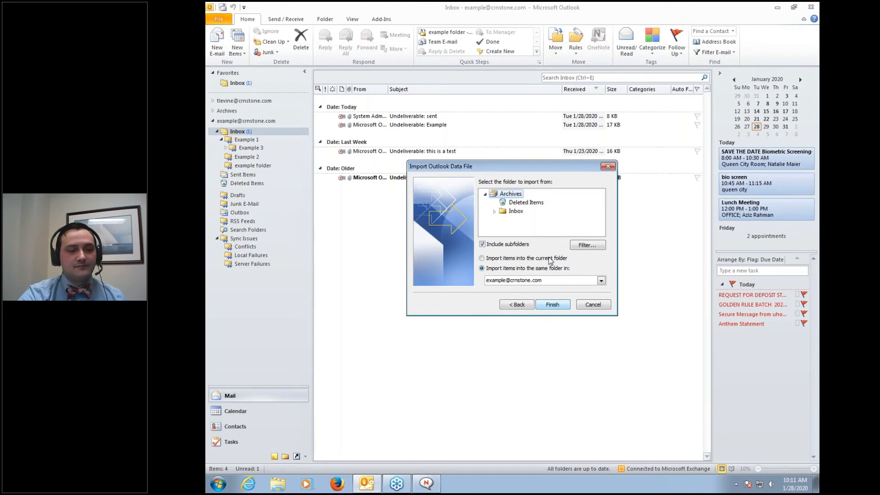
left_click(552, 304)
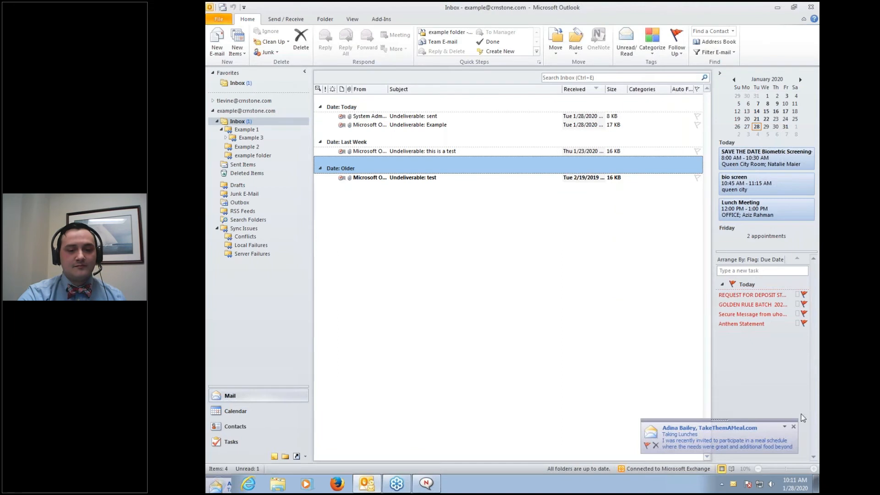
Dismiss the new-mail alert, reopen the mailbox Inbox, then switch to the January 28, 2020 Calendar
left_click(793, 429)
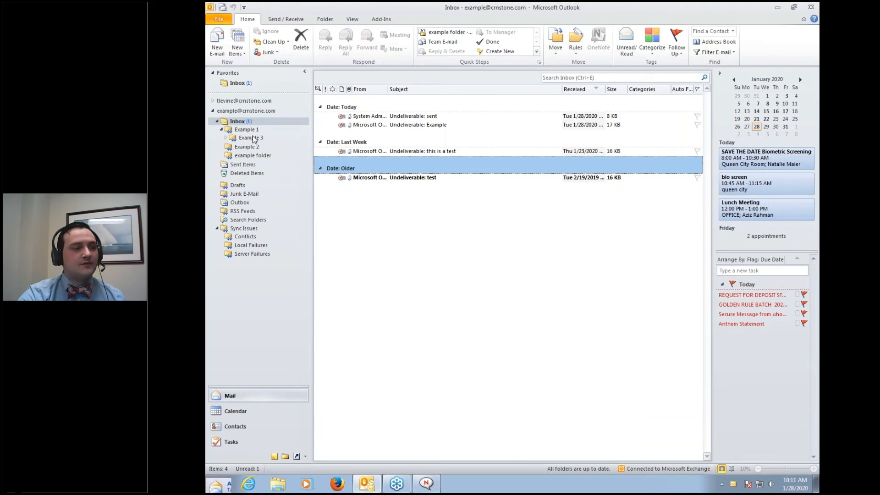
left_click(234, 113)
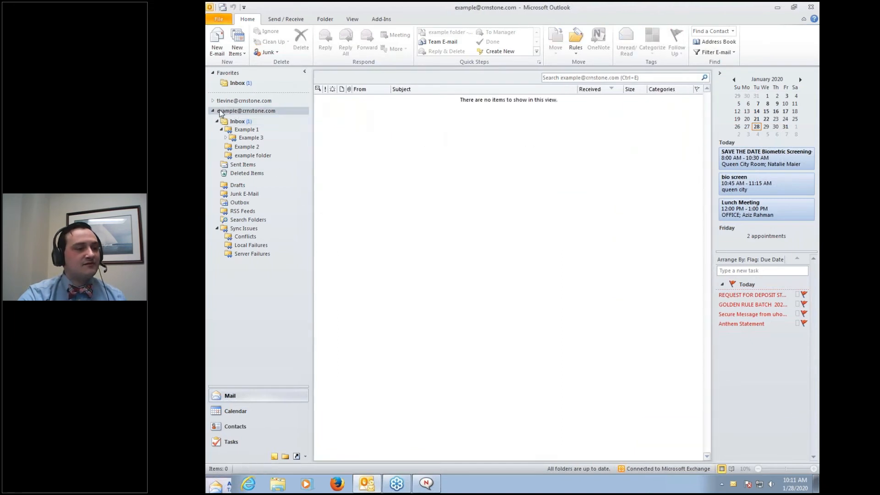
double_click(213, 111)
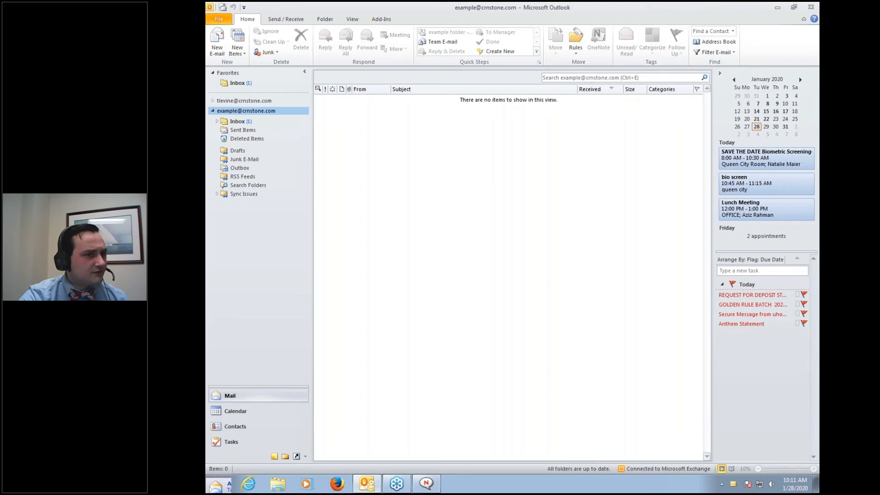
left_click(213, 111)
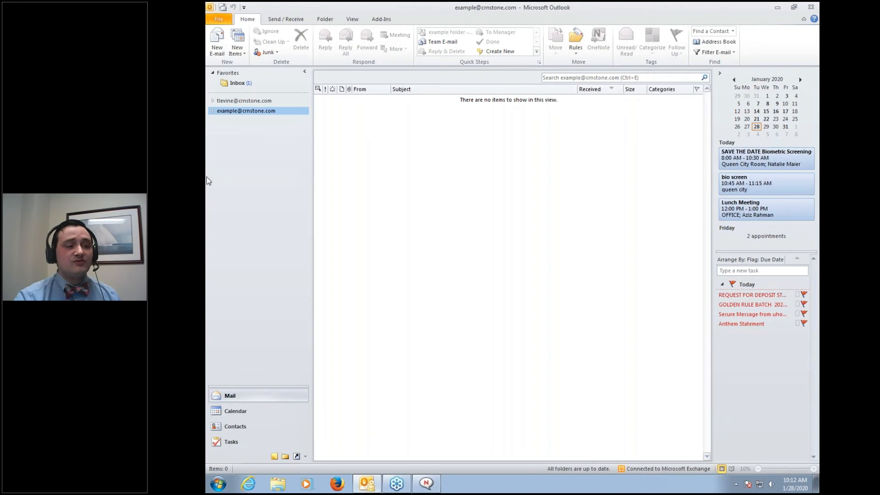
left_click(212, 111)
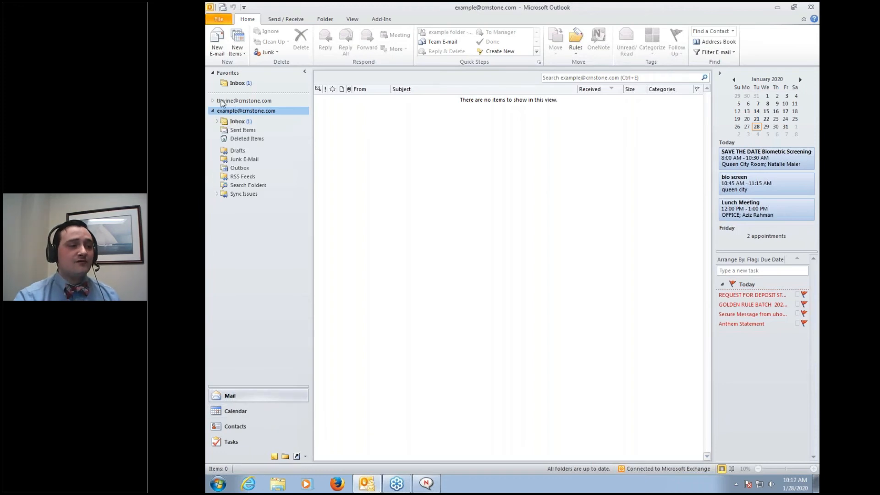
left_click(237, 122)
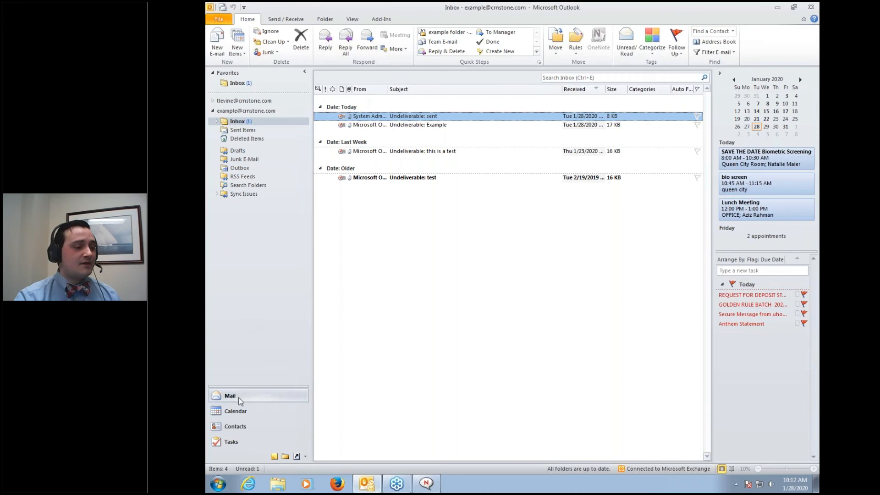
left_click(237, 413)
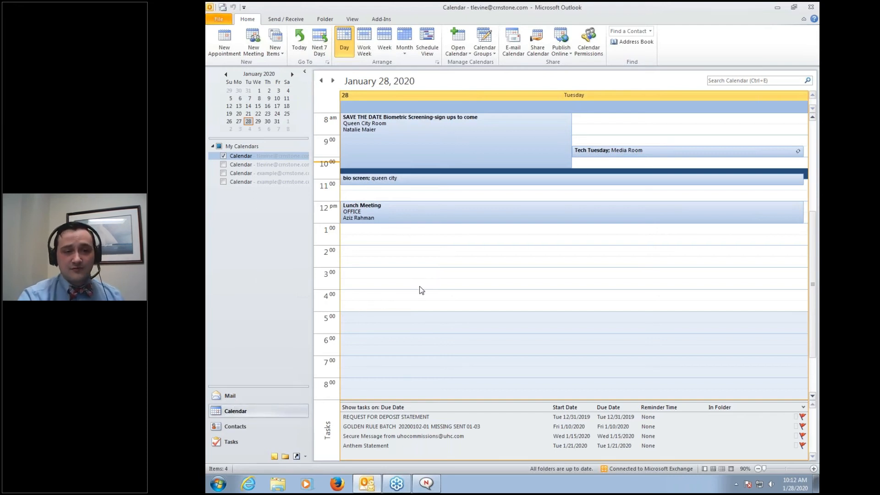
Pick a time slot on the January 28 calendar and create a new appointment
left_click(433, 285)
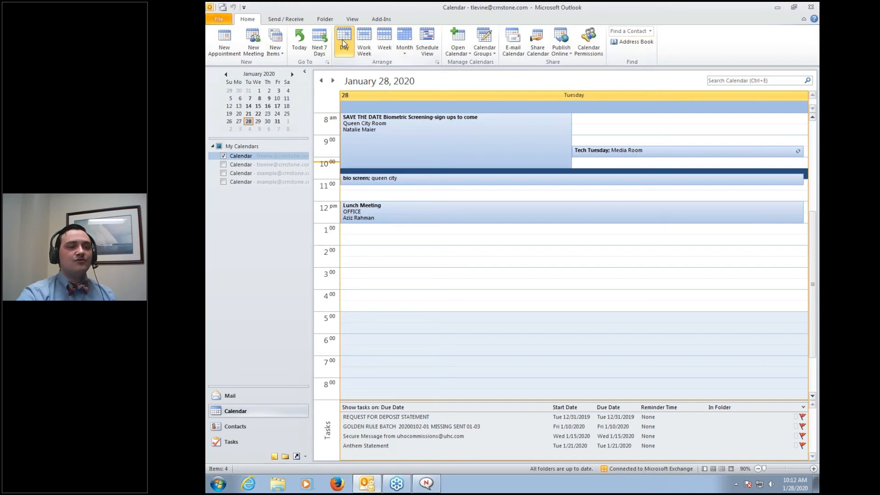
left_click(404, 54)
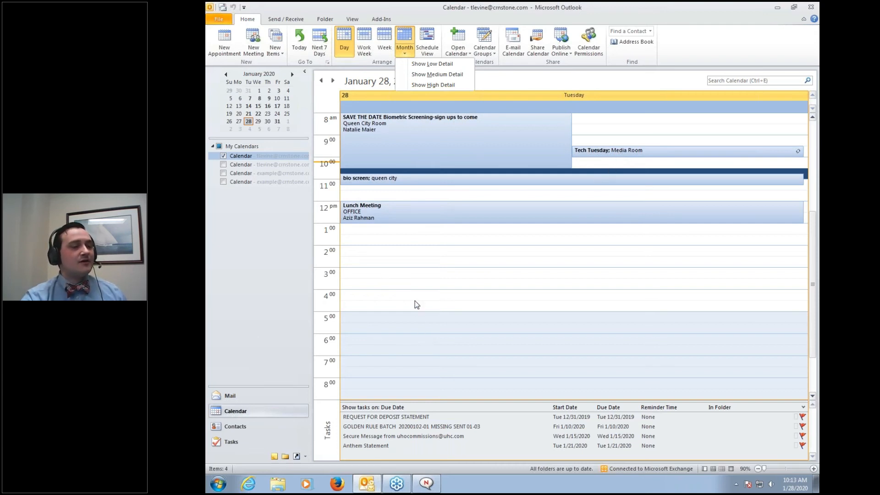
left_click(224, 44)
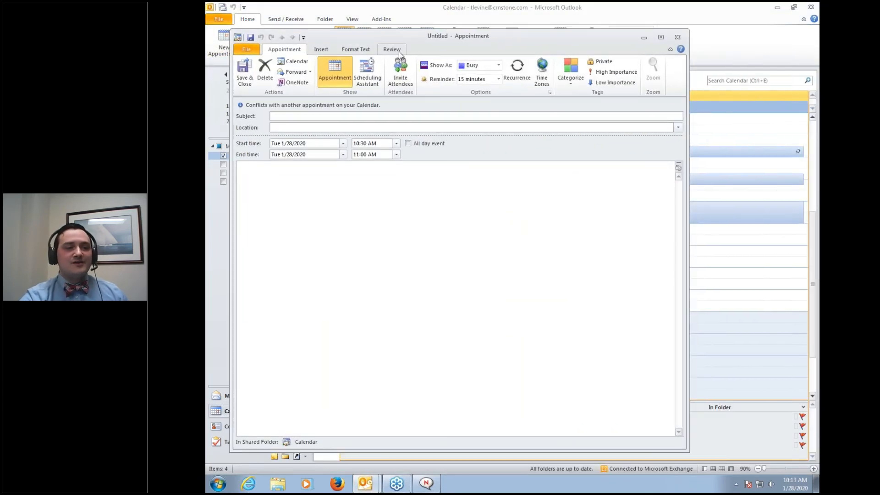
Turn the appointment into a meeting with location Cornerstone
left_click(397, 79)
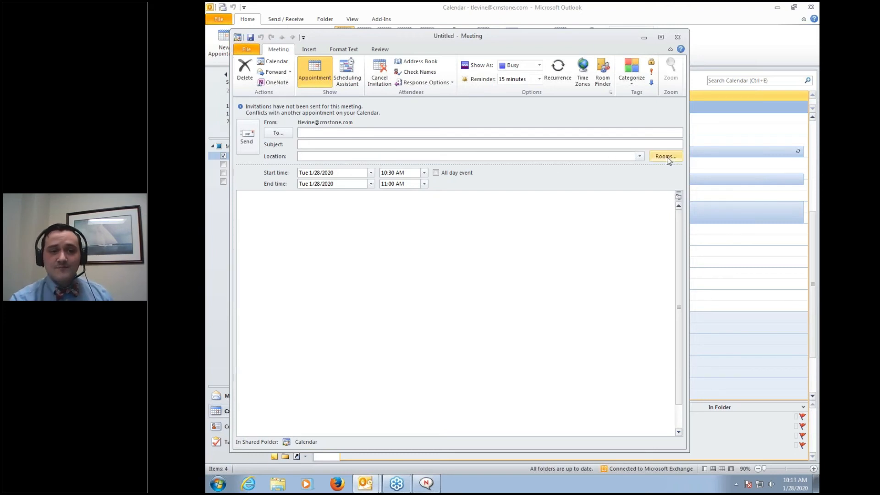
left_click(612, 159)
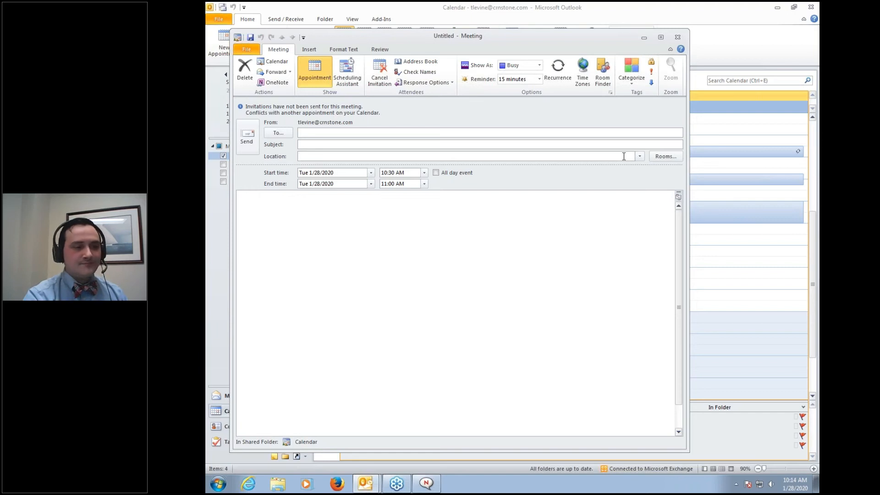
type("Cornerstone")
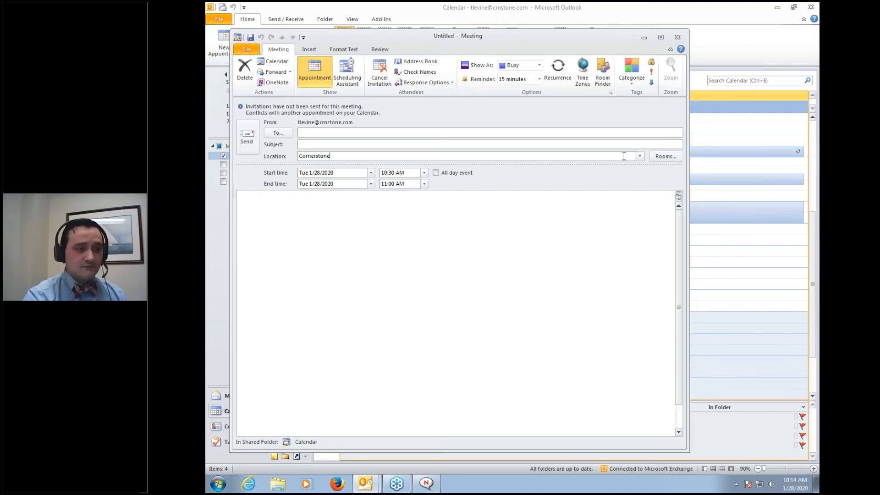
left_click(535, 250)
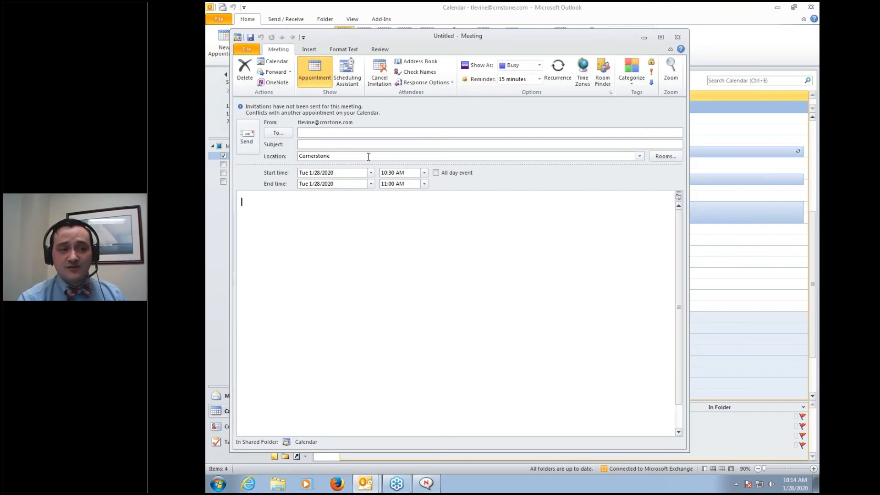
Invite the example user from the autocomplete list and write 'Test' in the body
left_click(312, 133)
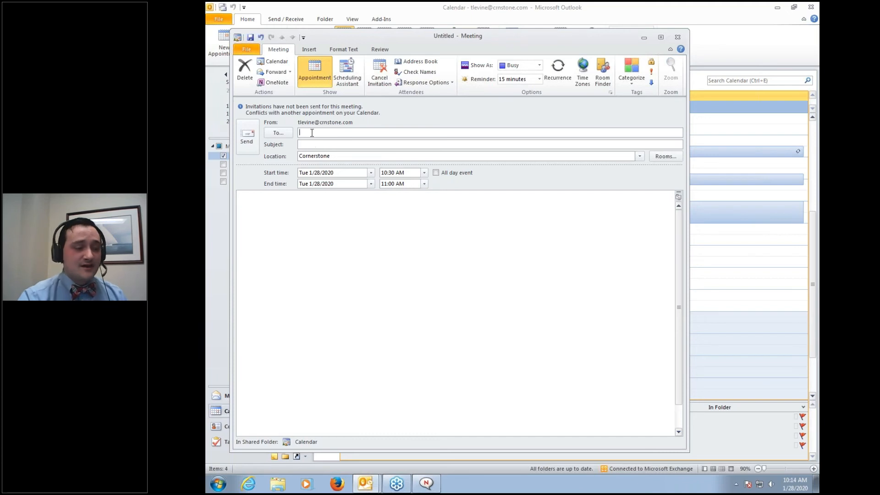
type("example")
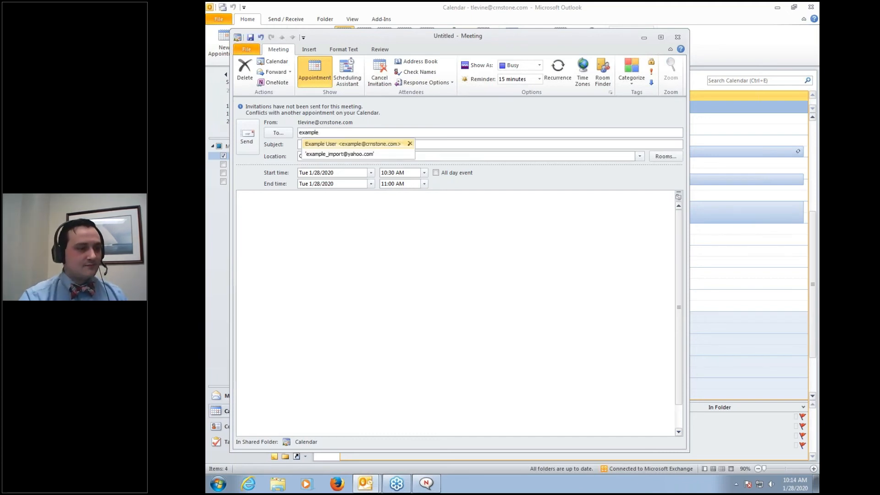
left_click(334, 144)
left_click(296, 206)
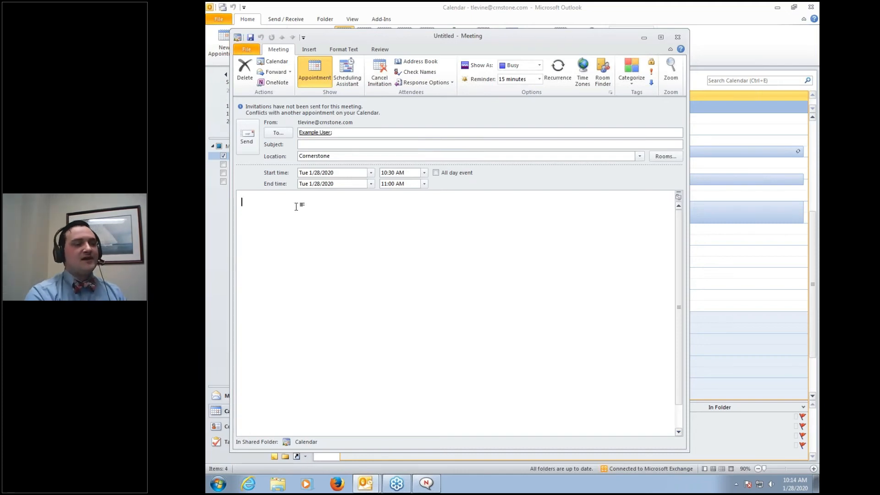
type("Test")
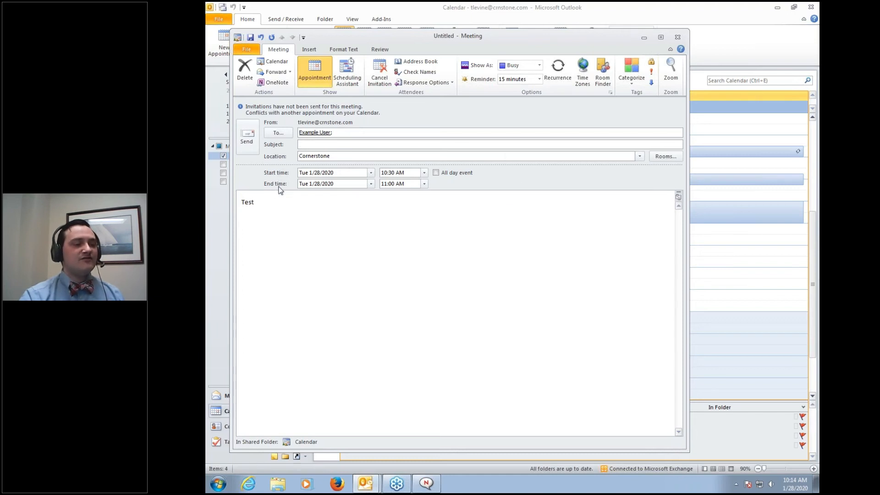
Set the meeting's start date to September 1, 2020 with the date picker
left_click(371, 172)
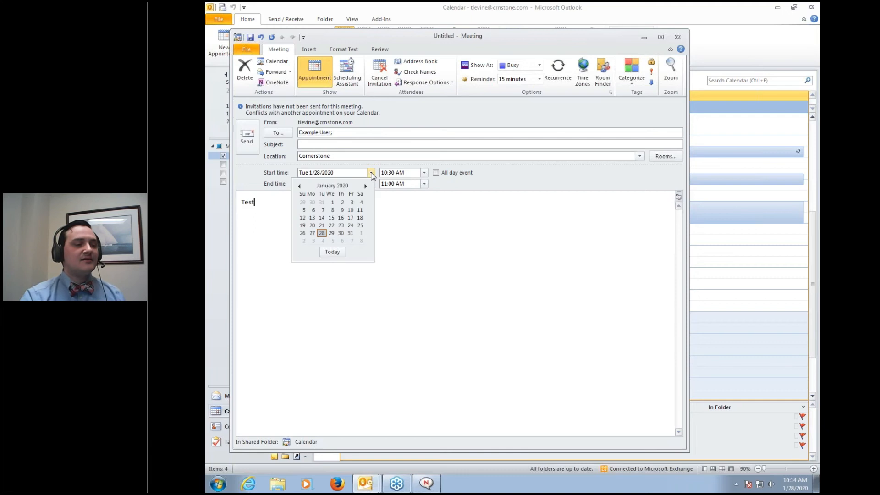
left_click(366, 186)
left_click(366, 186)
left_click(365, 187)
left_click(365, 187)
left_click(366, 186)
left_click(365, 187)
left_click(365, 187)
left_click(365, 186)
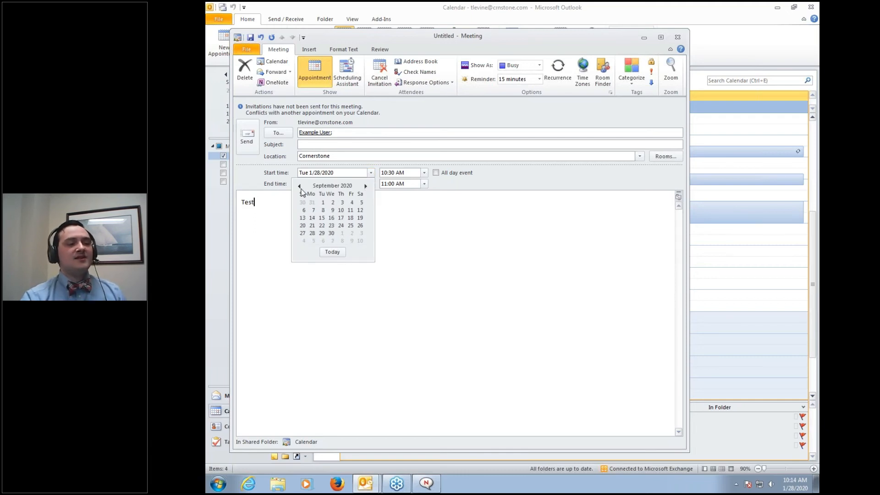
left_click(324, 202)
Try start times of 12:00 PM, 12:01 PM and 12:30 PM
left_click(425, 167)
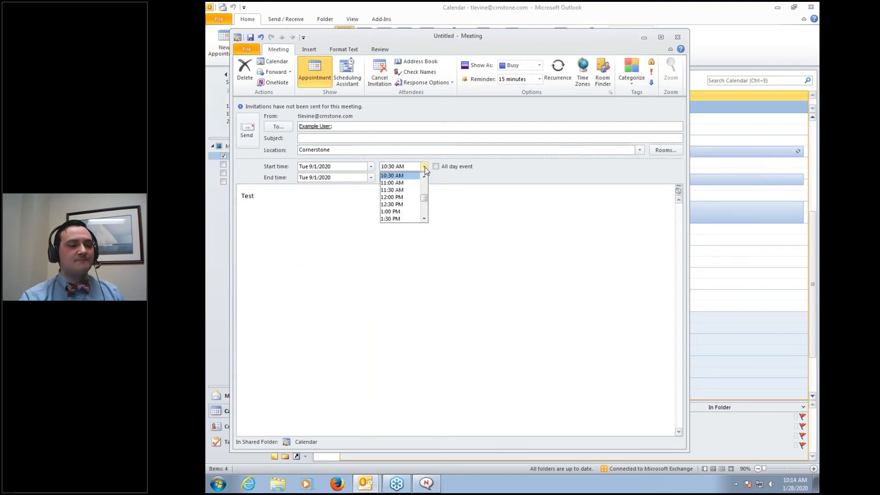
left_click(388, 198)
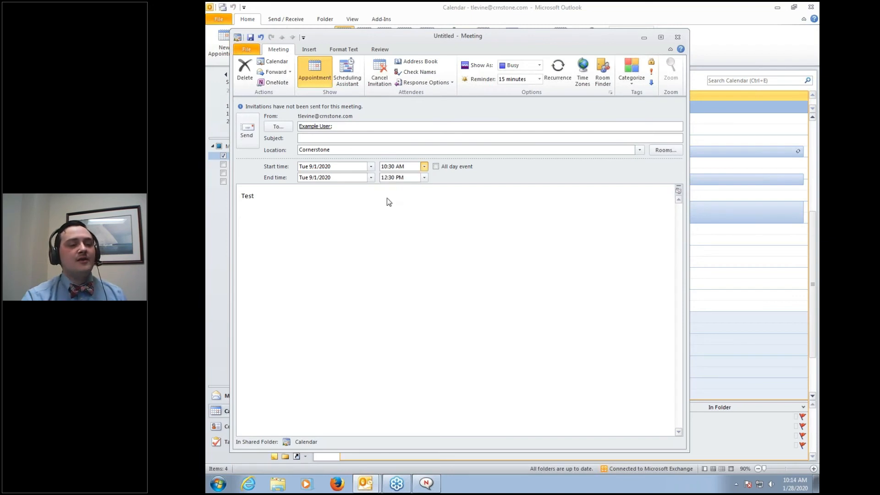
left_click(396, 168)
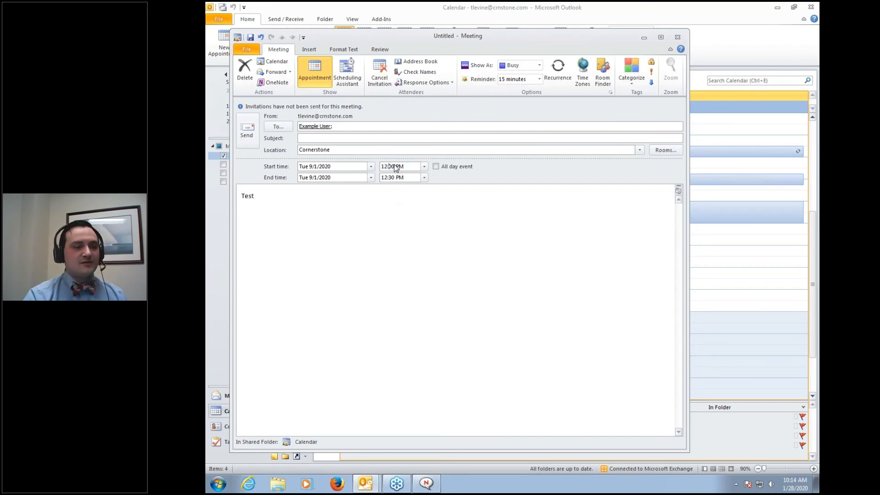
key("BackSpace")
key("BackSpace")
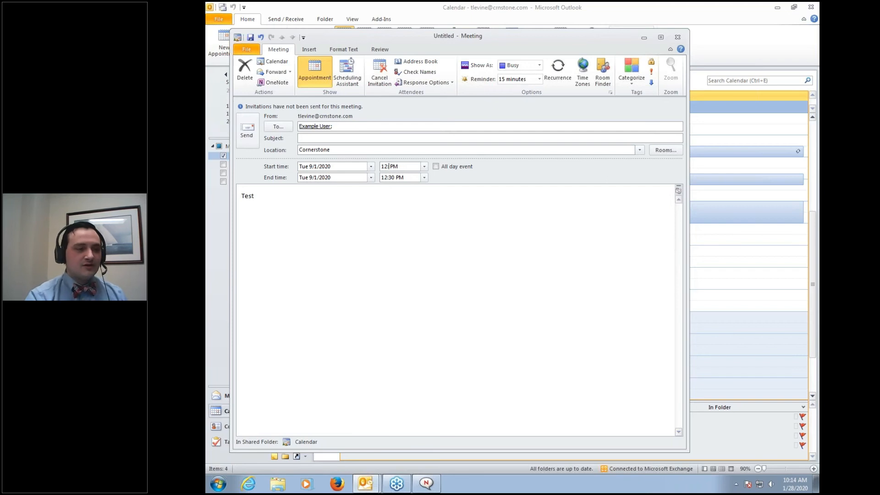
type("01")
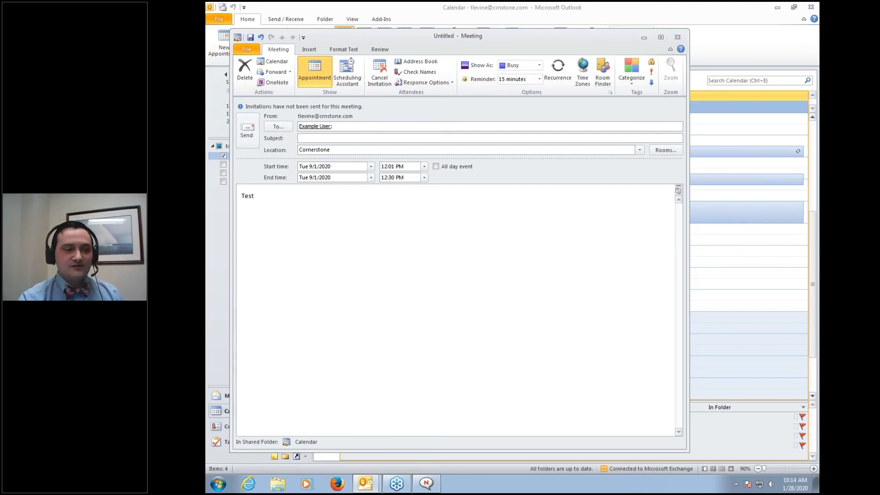
left_click(386, 195)
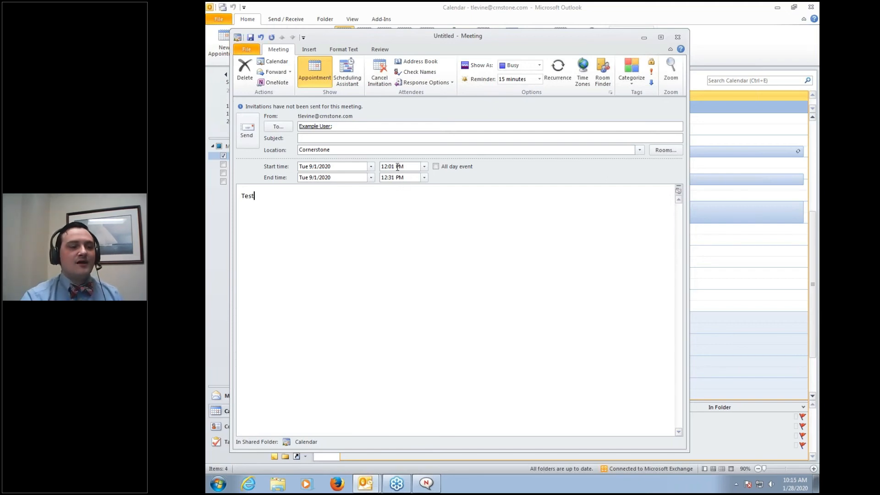
left_click(424, 166)
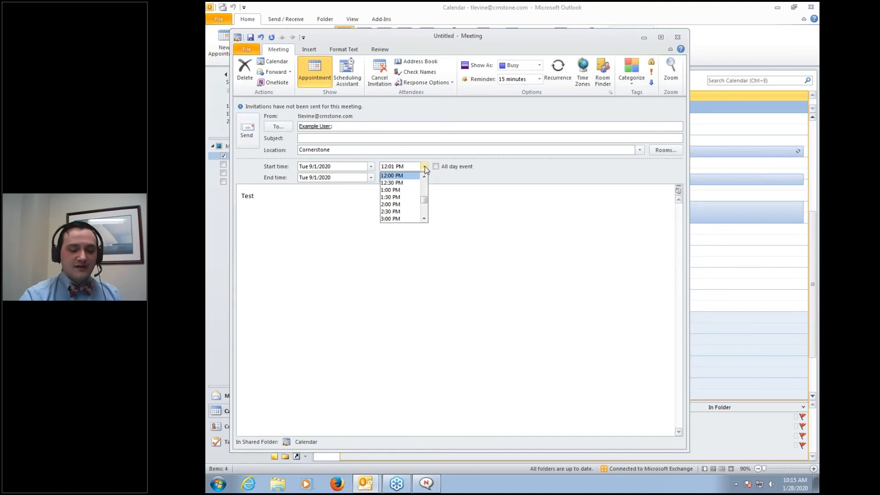
left_click(405, 182)
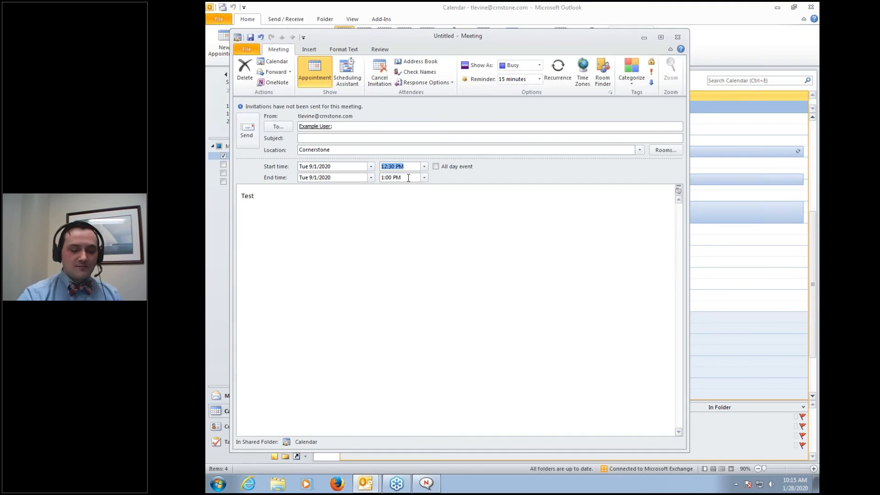
Clear the start time so it becomes 12:00 AM, then select 'Test' in the body
scroll(408, 178, "up", 2)
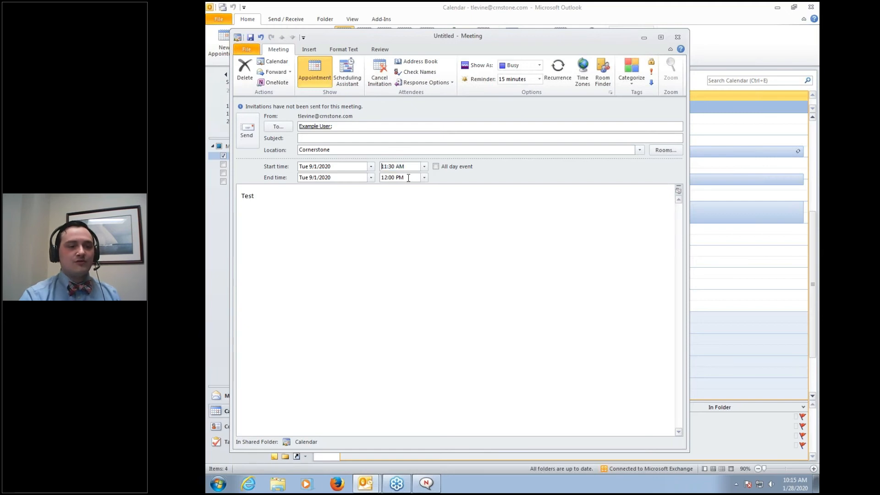
scroll(408, 178, "up", 1)
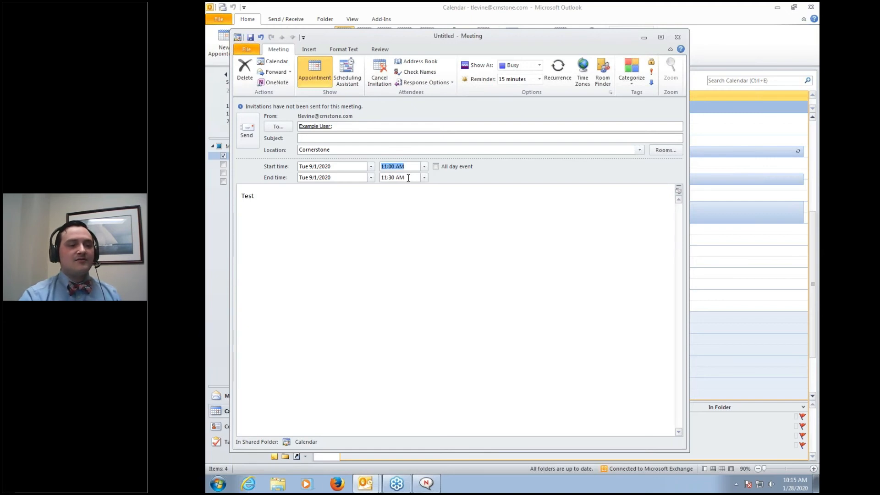
scroll(408, 178, "up", 3)
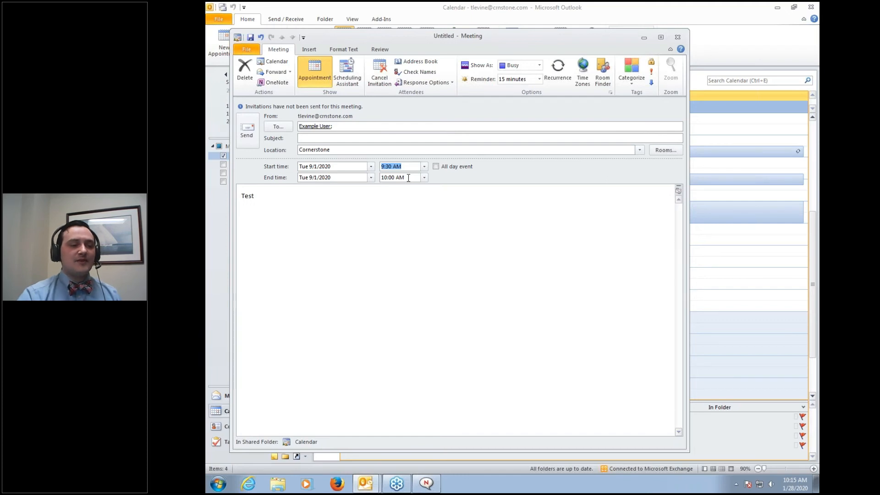
key("BackSpace")
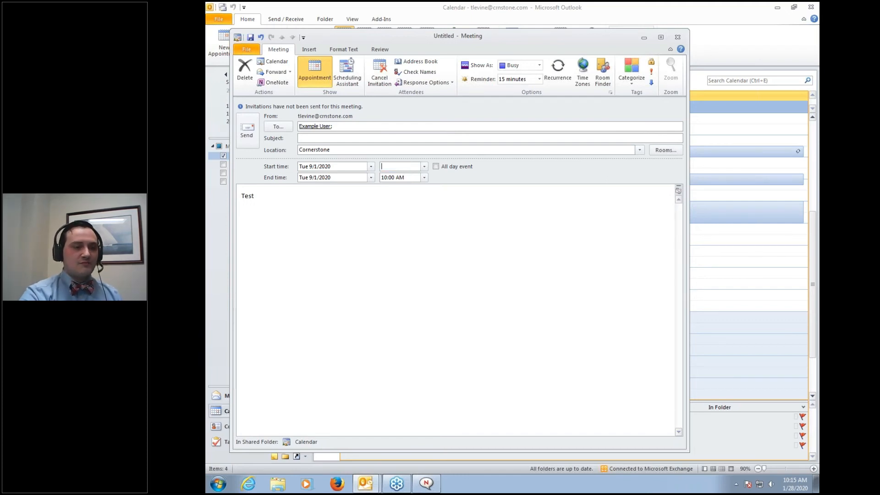
left_click(414, 197)
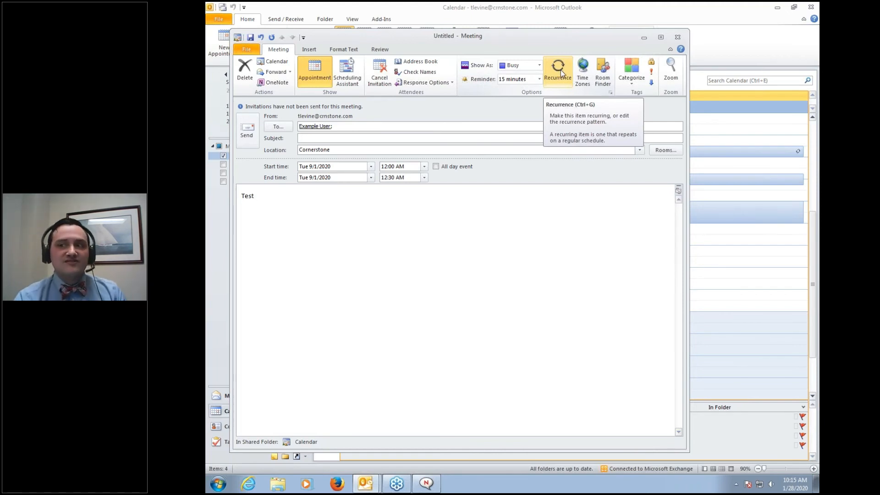
left_click_drag(370, 200, 230, 195)
Delete 'Test' from the body and send the meeting anyway without a subject
key("BackSpace")
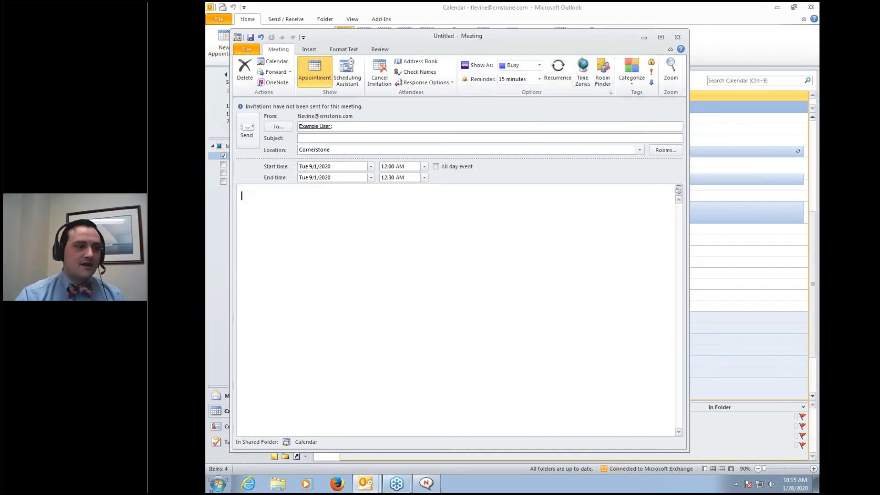
left_click(247, 133)
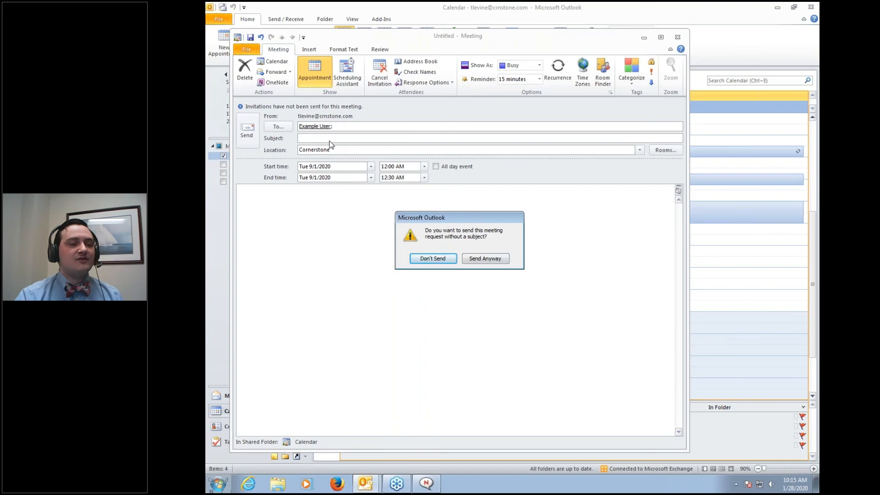
left_click(476, 259)
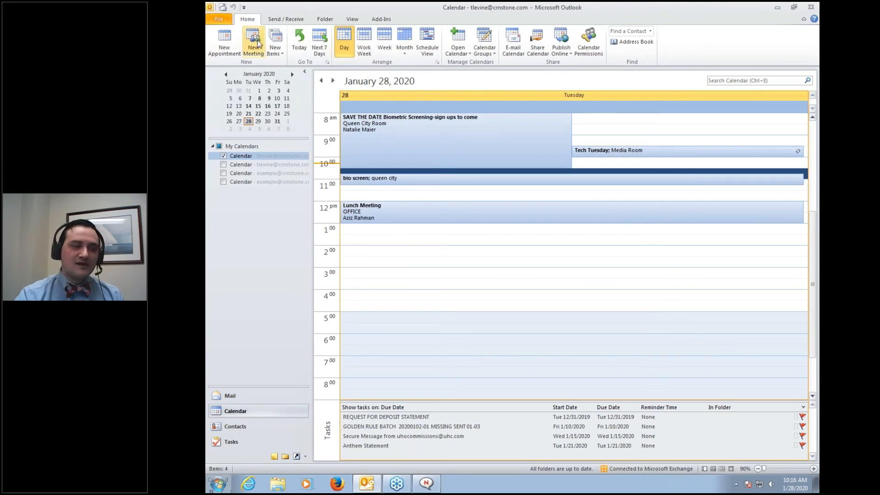
Open the new meeting invitation in Mail and accept it with the edited reply 'test'
left_click(253, 400)
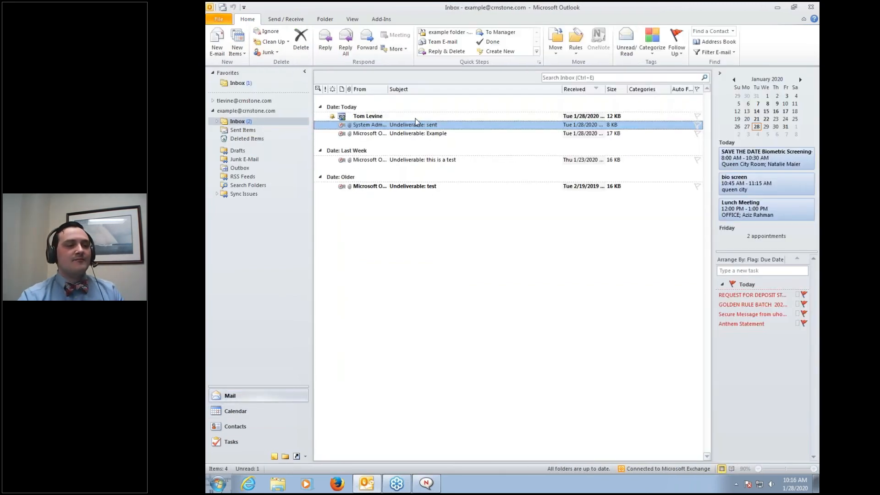
left_click(370, 117)
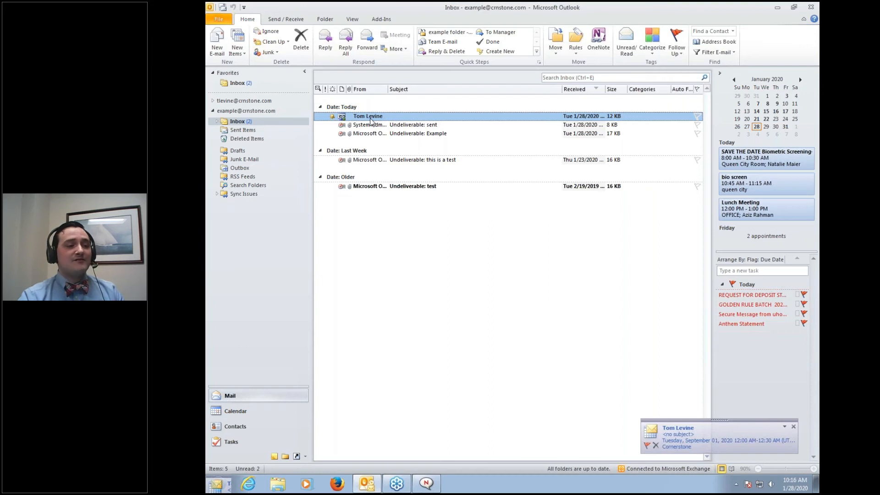
double_click(370, 120)
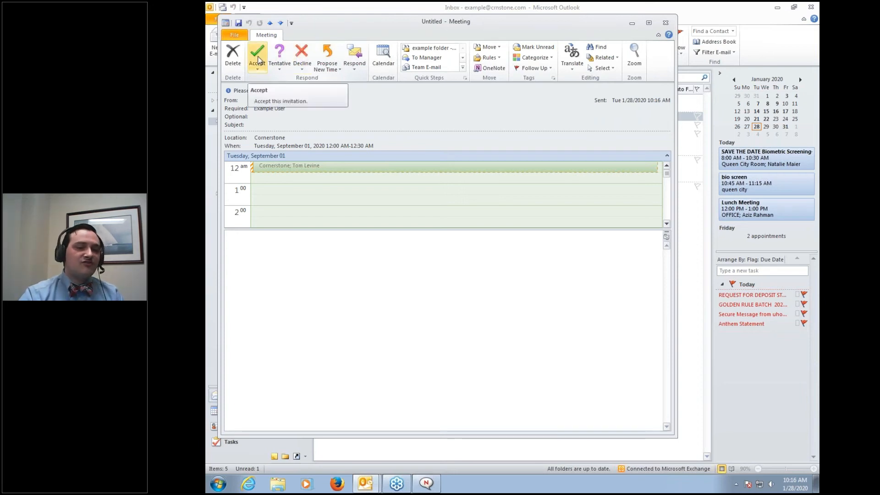
left_click(259, 60)
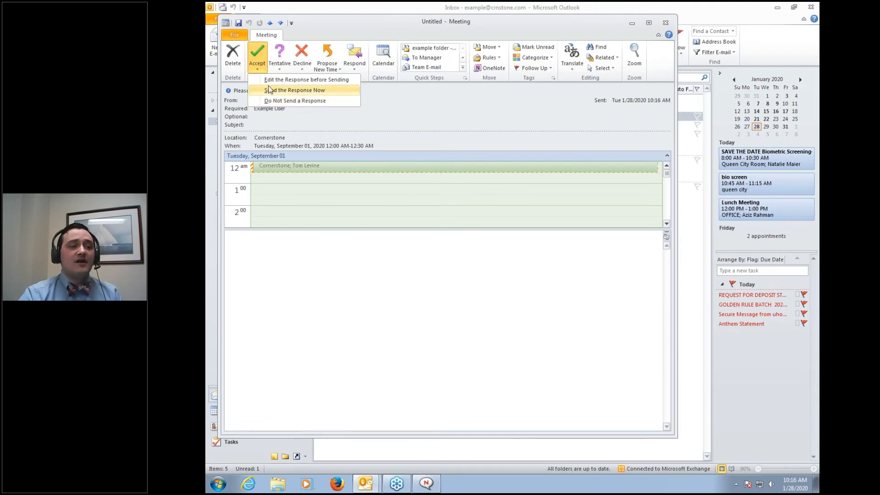
left_click(270, 81)
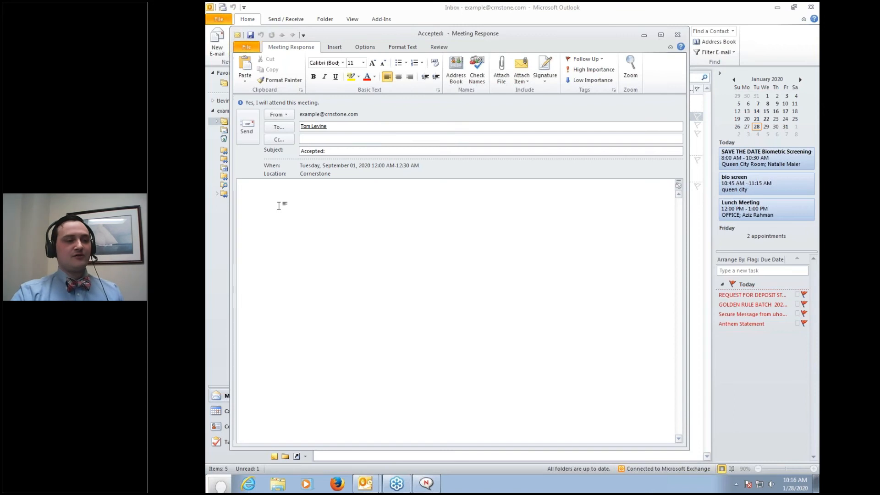
type("test")
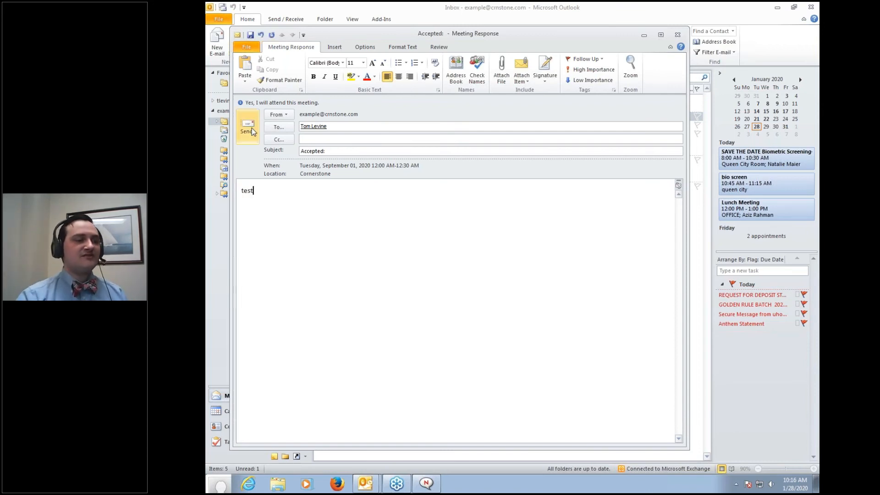
left_click(248, 128)
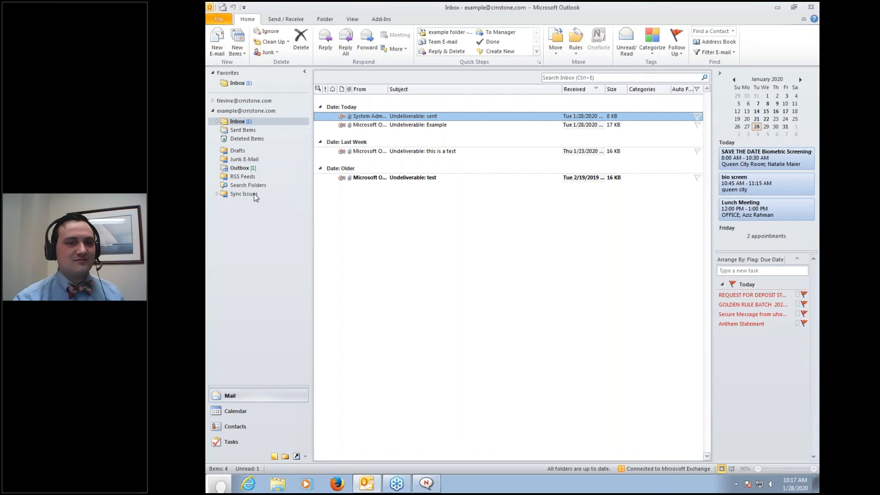
In the Calendar, advance the mini-calendar five months to show July 28, 2020
left_click(238, 411)
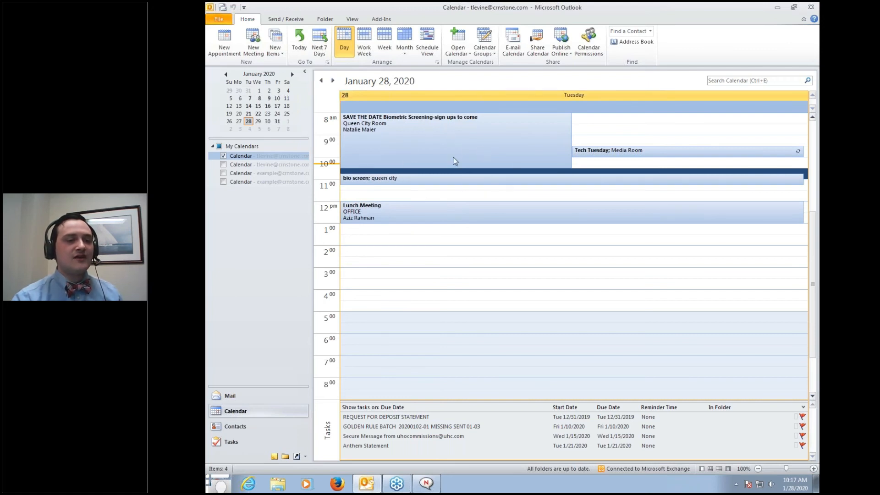
mouse_move(458, 160)
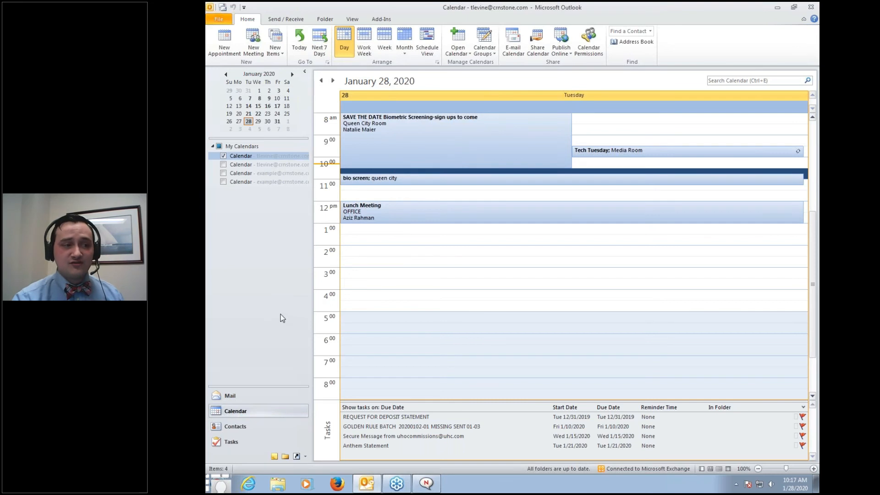
left_click(292, 75)
left_click(292, 74)
left_click(292, 75)
left_click(292, 74)
left_click(291, 75)
left_click(292, 74)
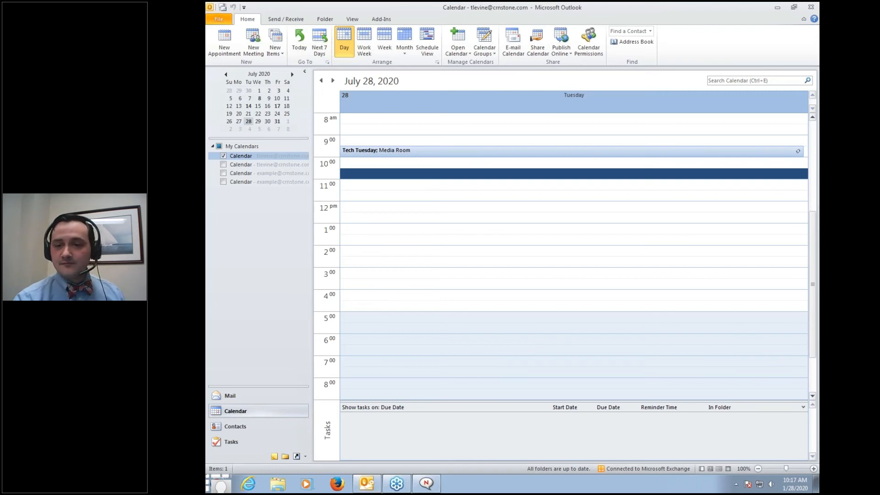
mouse_move(314, 62)
left_mouse_down()
mouse_move(207, 113)
mouse_move(335, 104)
mouse_move(316, 39)
mouse_move(281, 38)
left_mouse_up()
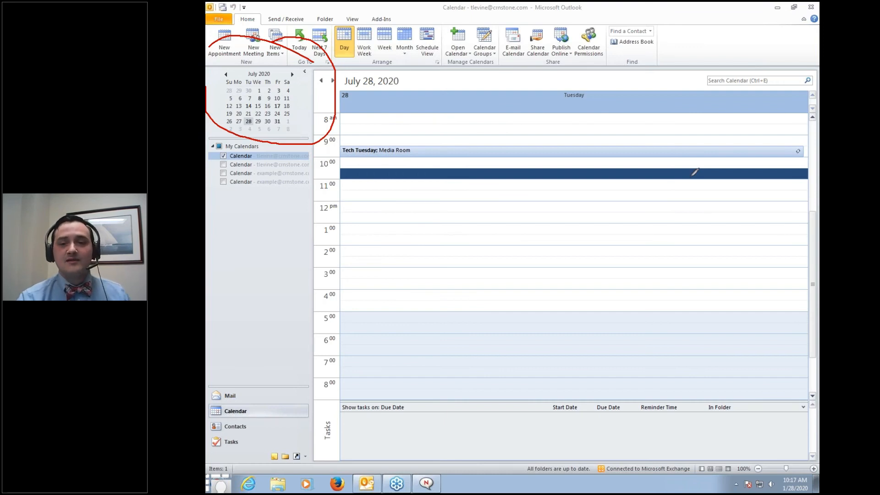
key("Escape")
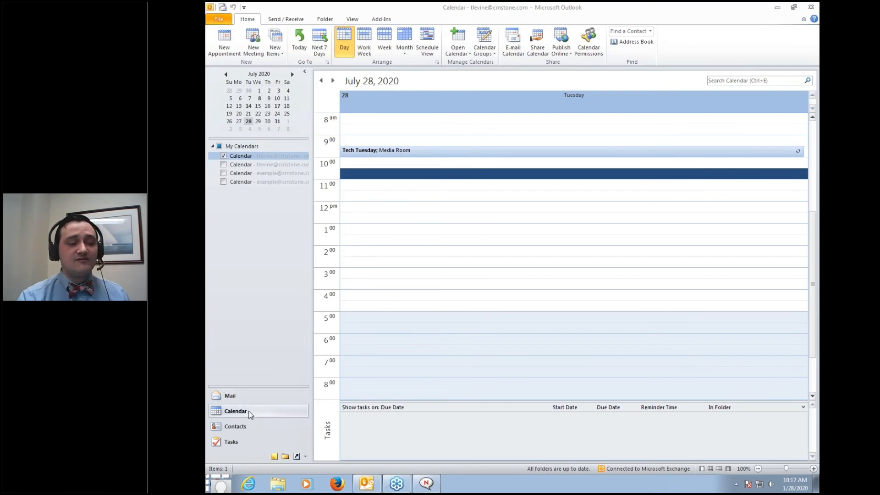
Review the Tasks to-do list, dismiss the acceptance alert, and return to the Inbox
left_click(233, 443)
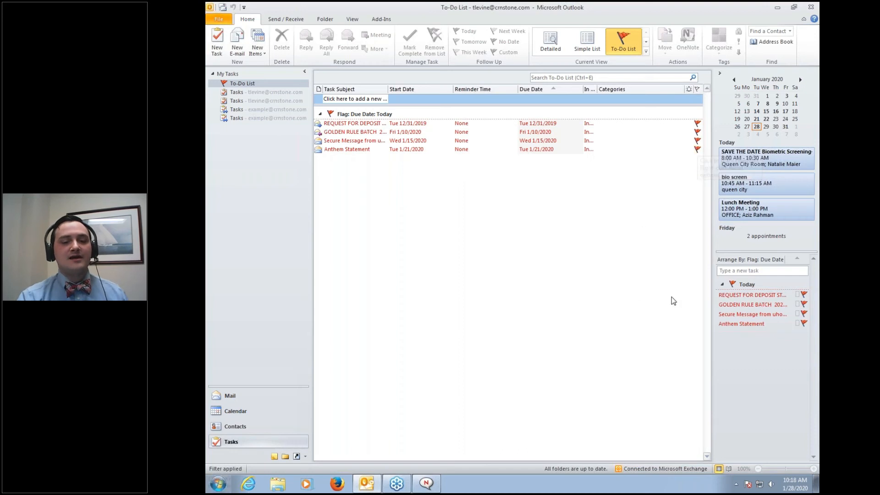
mouse_move(749, 300)
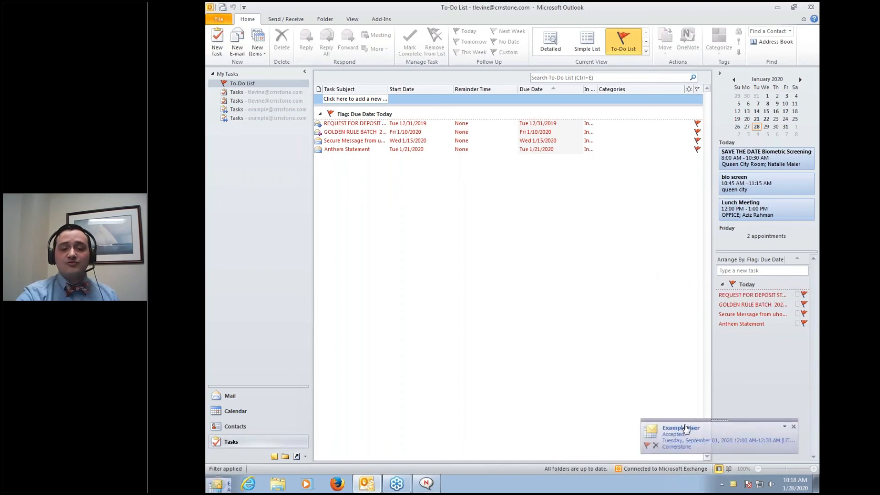
left_click(794, 427)
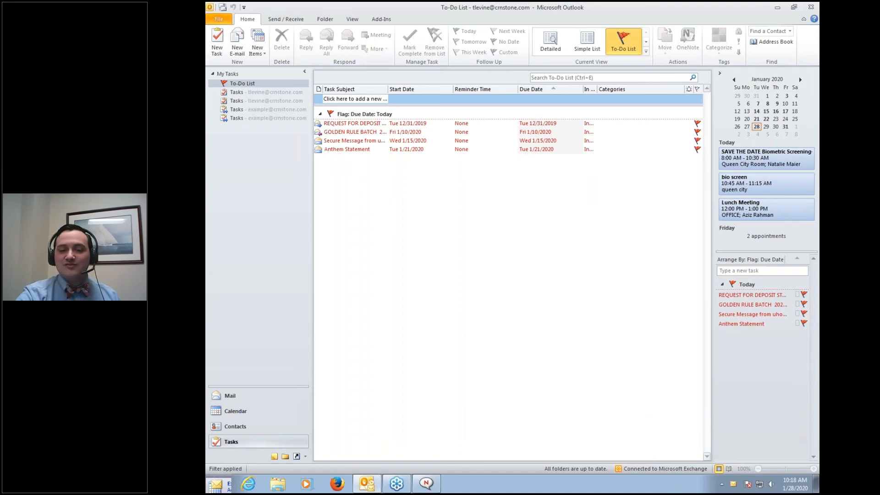
left_click(242, 395)
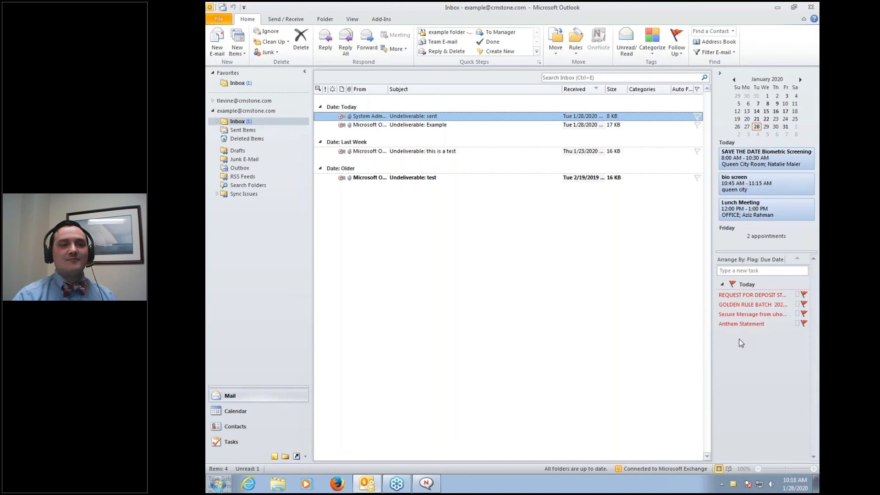
left_click(579, 53)
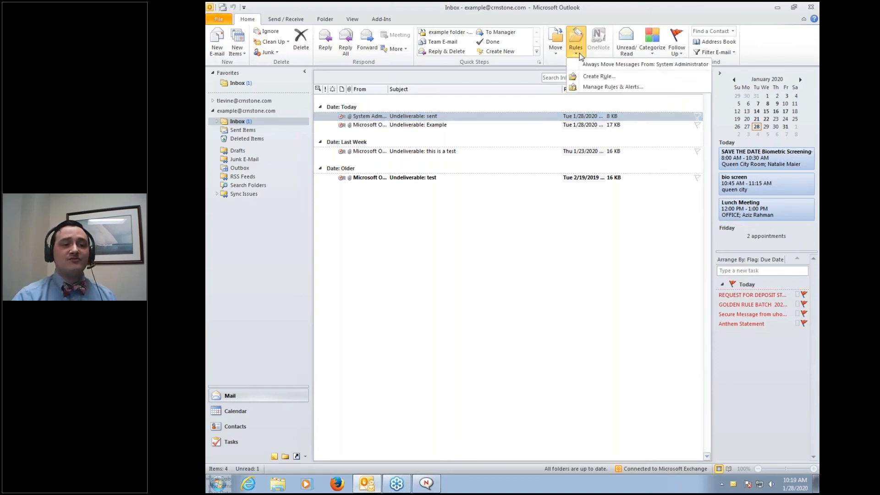
left_click(579, 76)
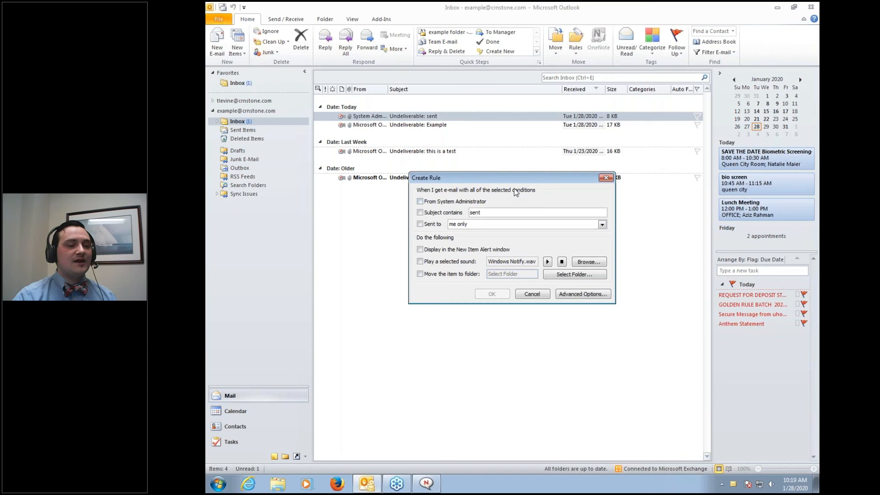
left_click(579, 294)
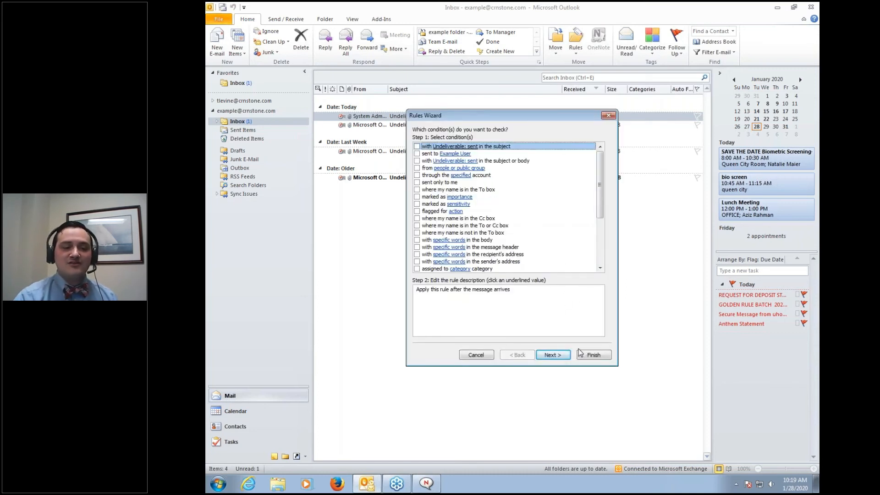
left_click(608, 115)
left_click(606, 178)
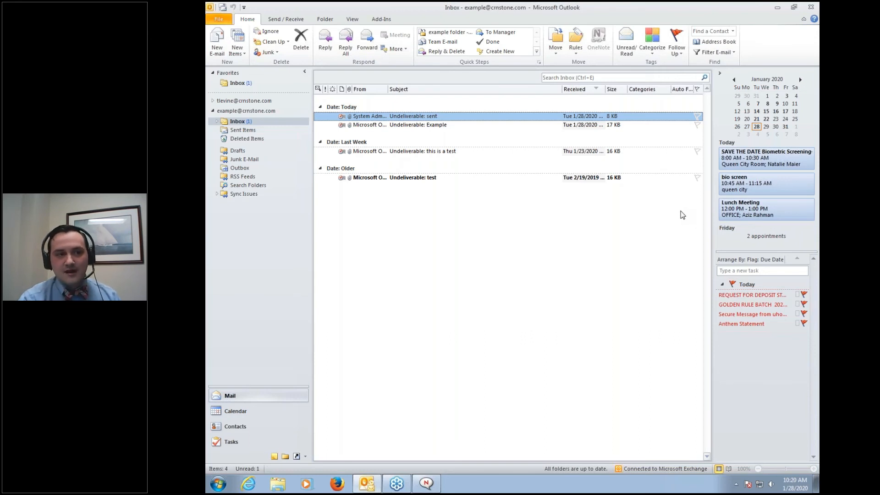
Archive older mail with Cleanup Tools > Archive, then open the Inbox under Archives
left_click(213, 20)
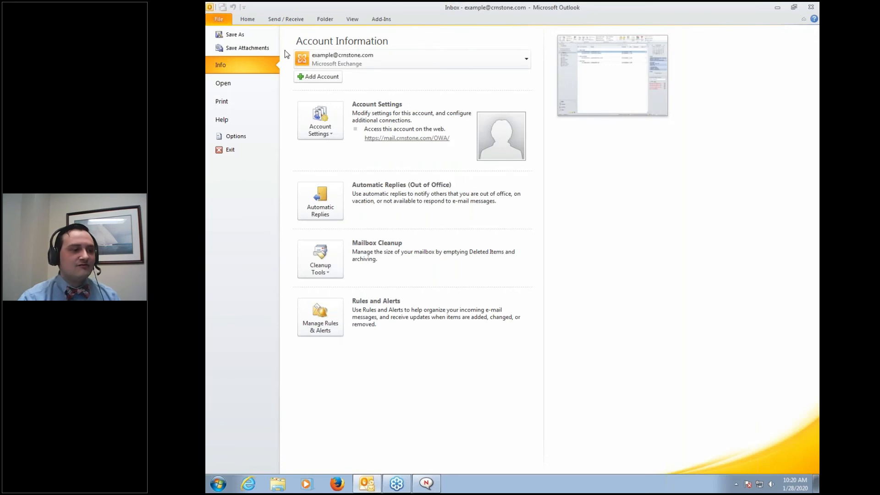
left_click(334, 274)
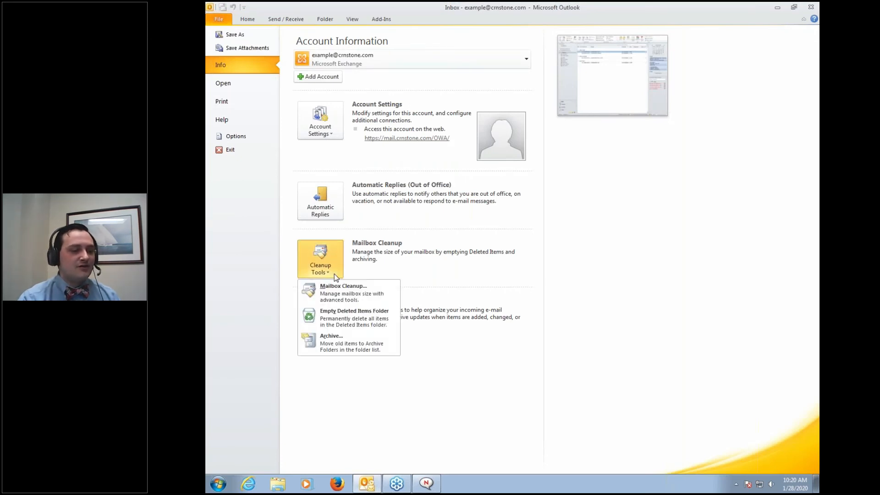
left_click(348, 340)
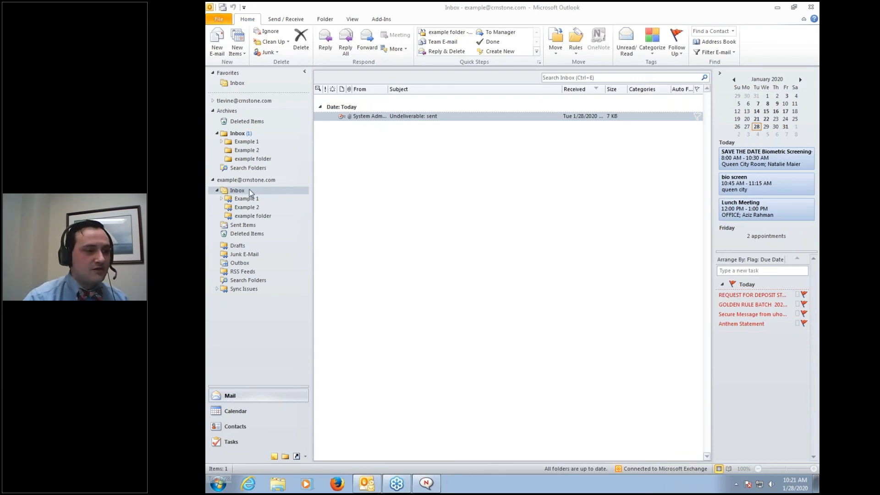
left_click(412, 120)
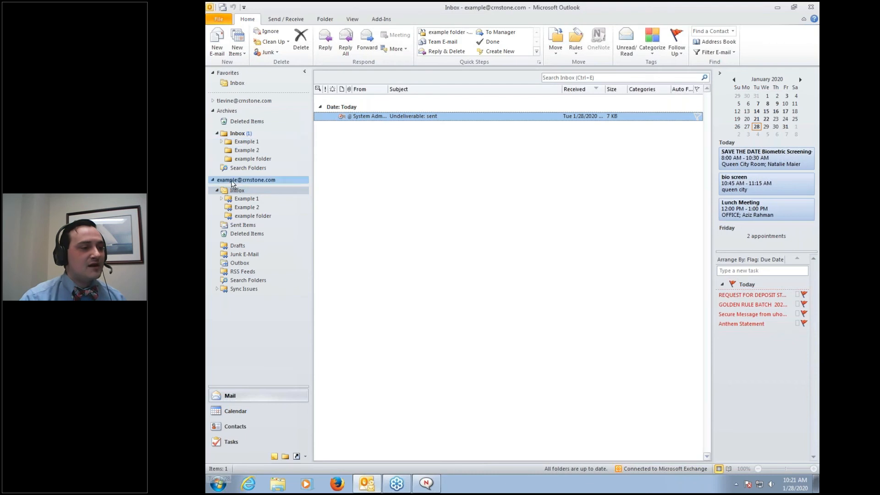
double_click(232, 136)
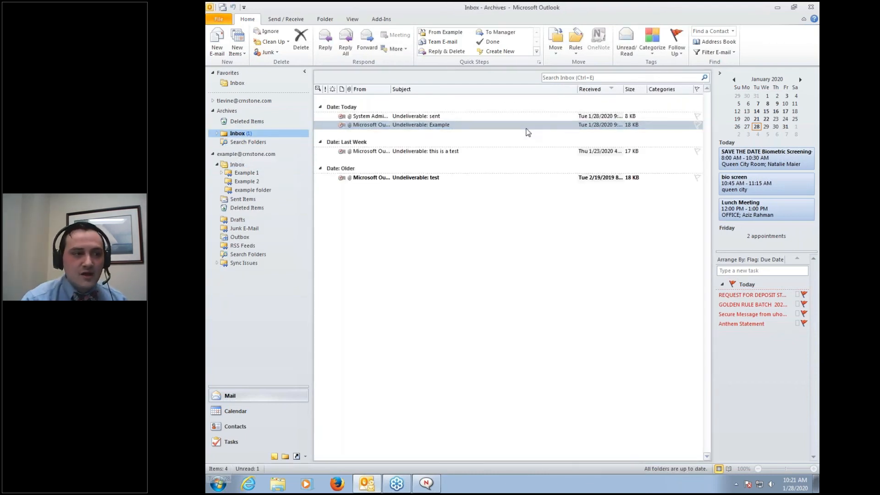
Close the Archives data file from its folder-pane context menu
right_click(232, 114)
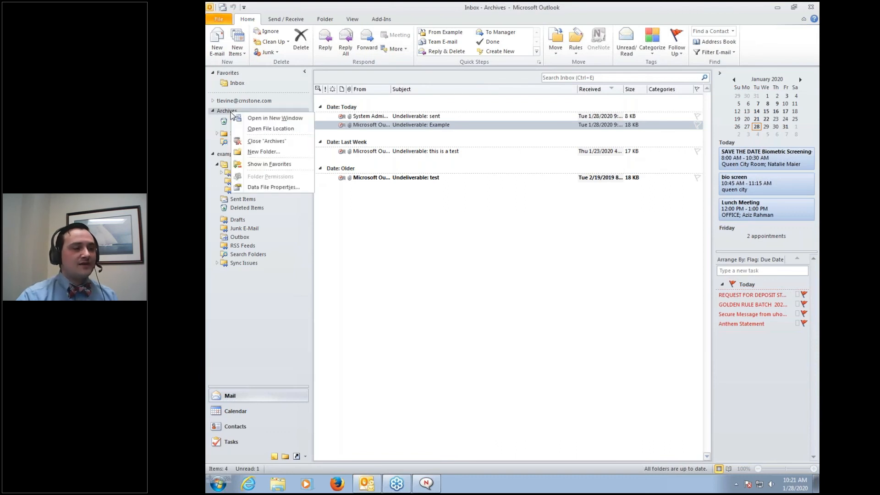
left_click(244, 142)
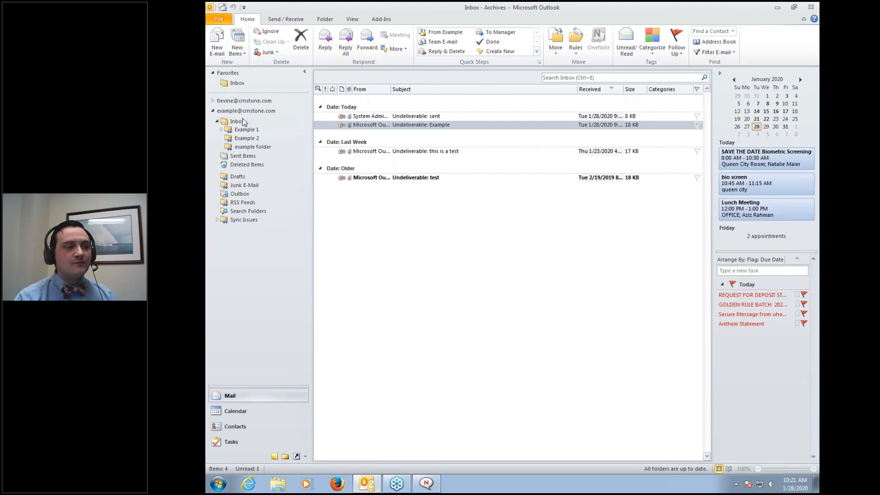
right_click(244, 124)
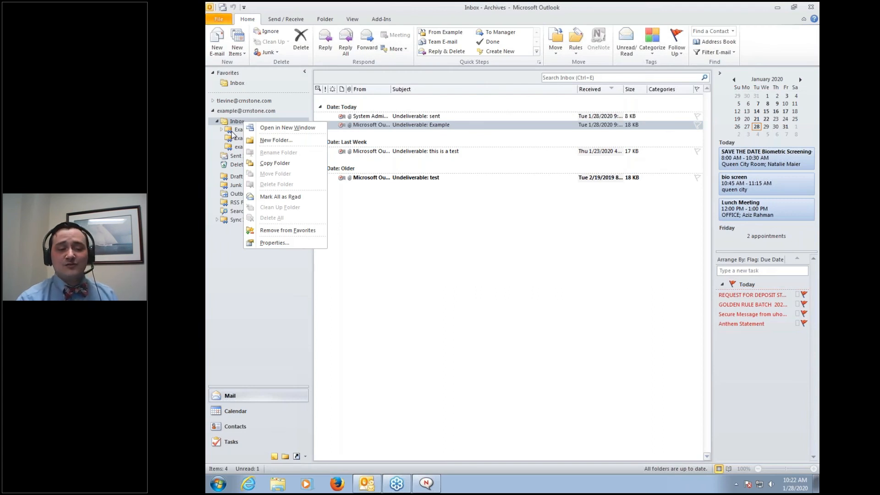
left_click(237, 242)
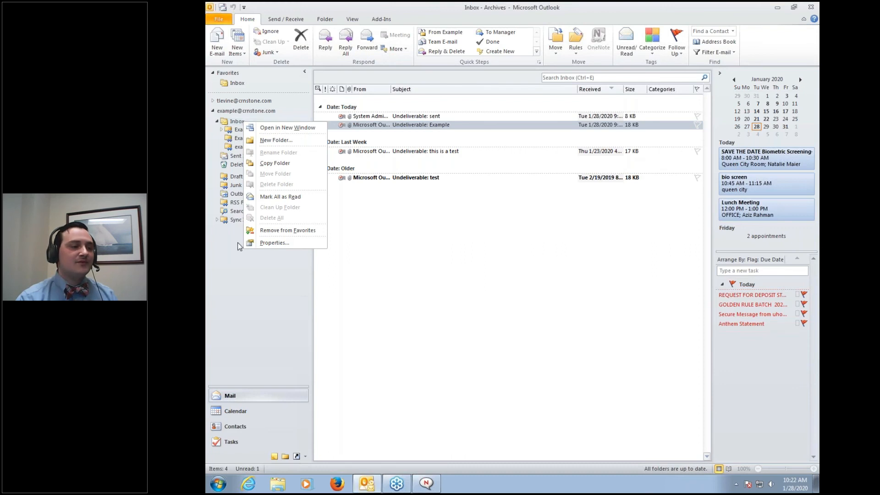
Reselect the mailbox account's Inbox and show its Account Information page
left_click(213, 111)
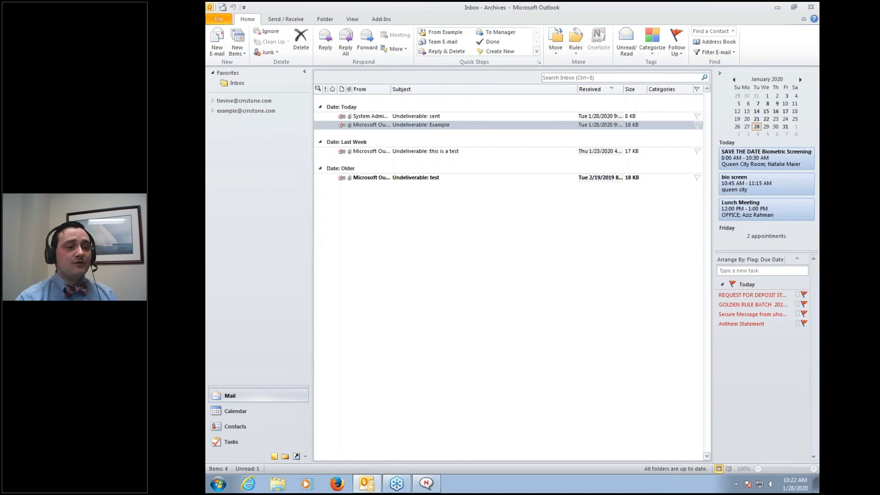
left_click(213, 112)
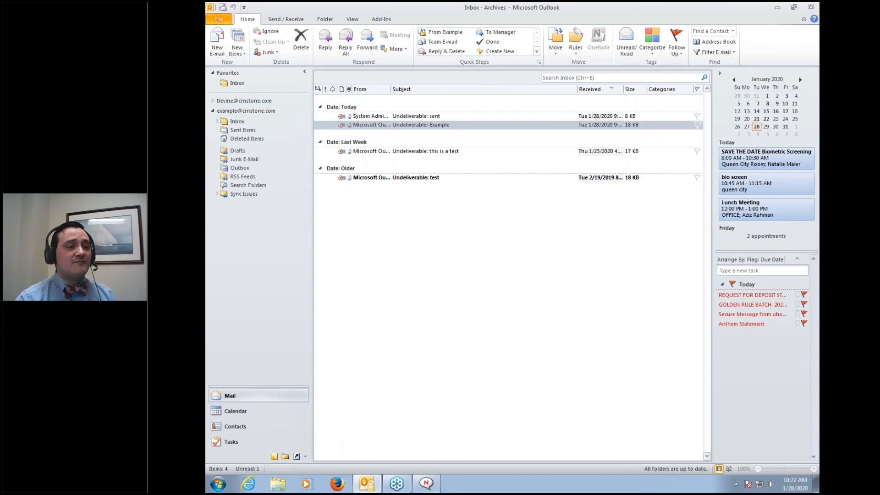
left_click(226, 121)
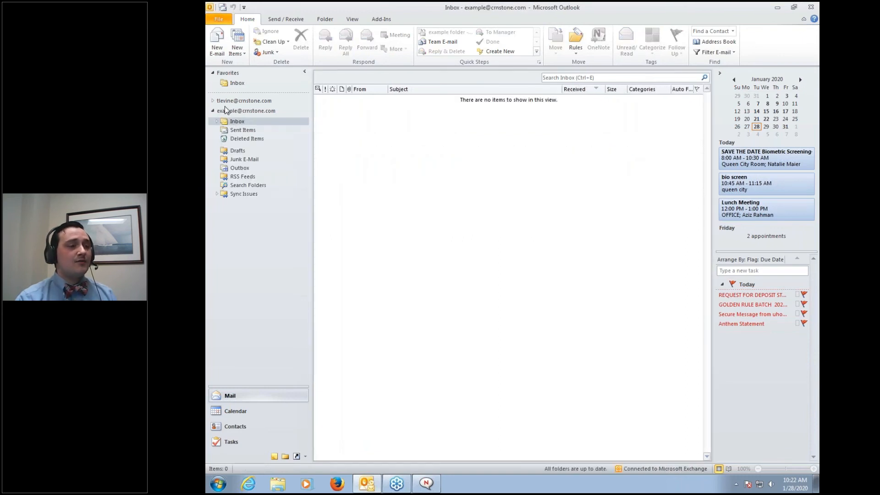
left_click(220, 19)
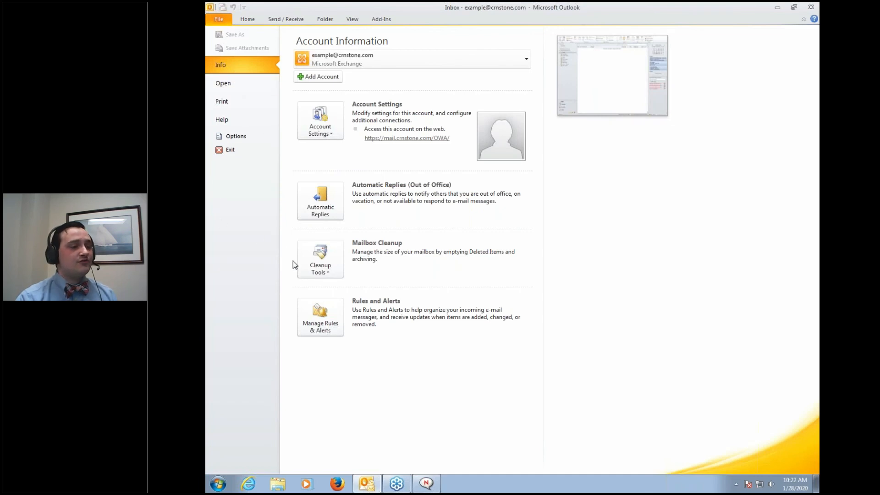
Import the archive Outlook Data File (.pst) back into the mailbox using the Import wizard
left_click(213, 87)
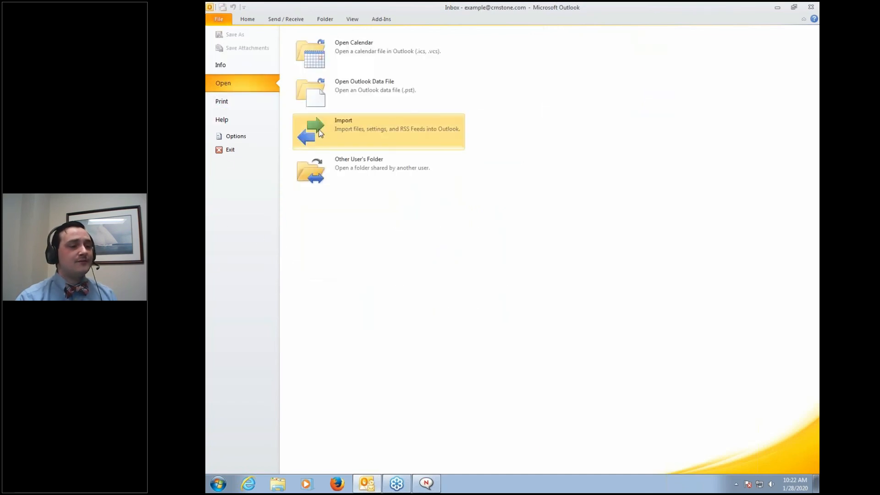
left_click(302, 146)
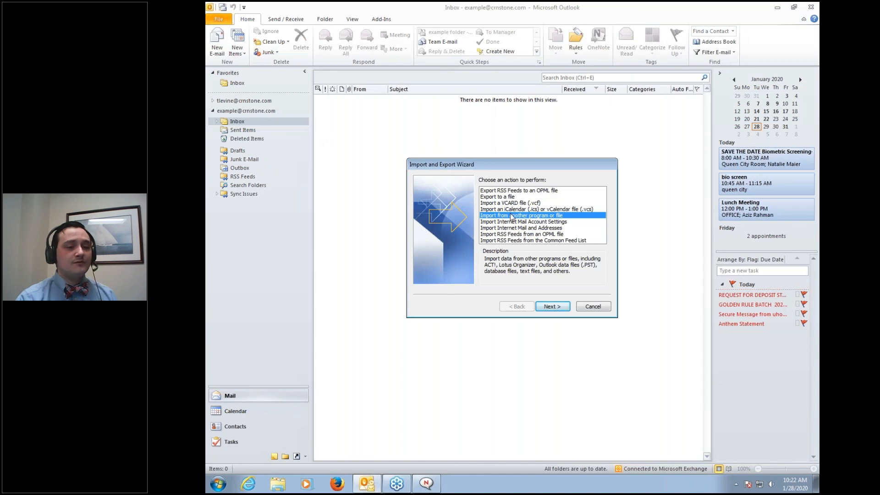
left_click(555, 308)
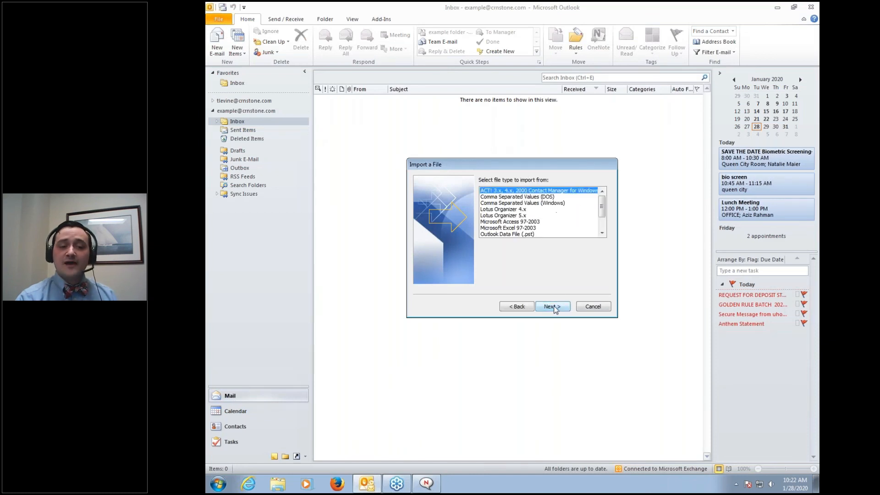
left_click(504, 234)
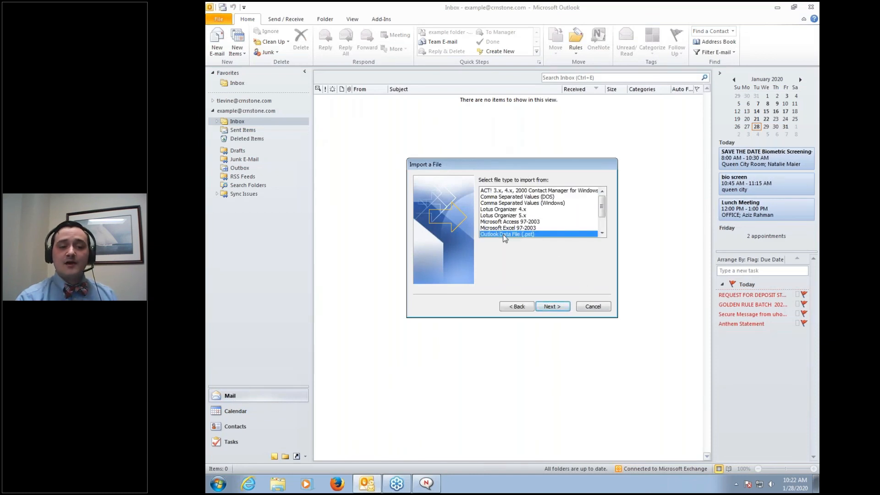
left_click(552, 306)
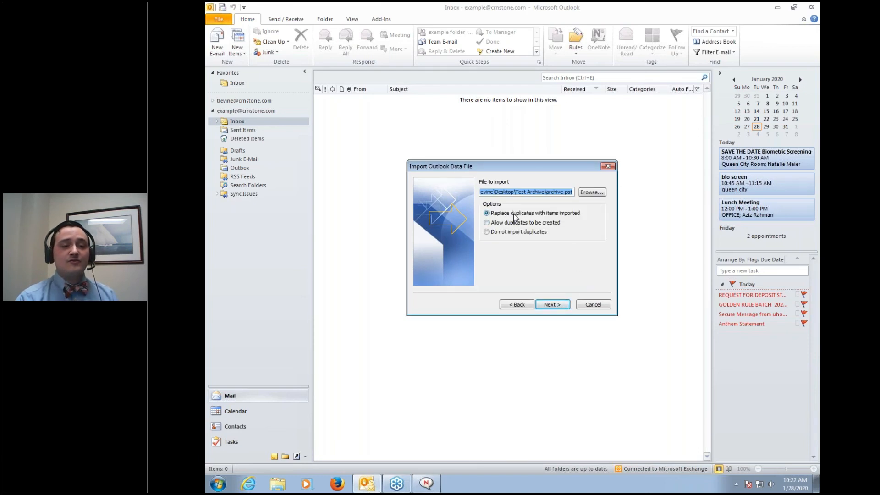
left_click(550, 306)
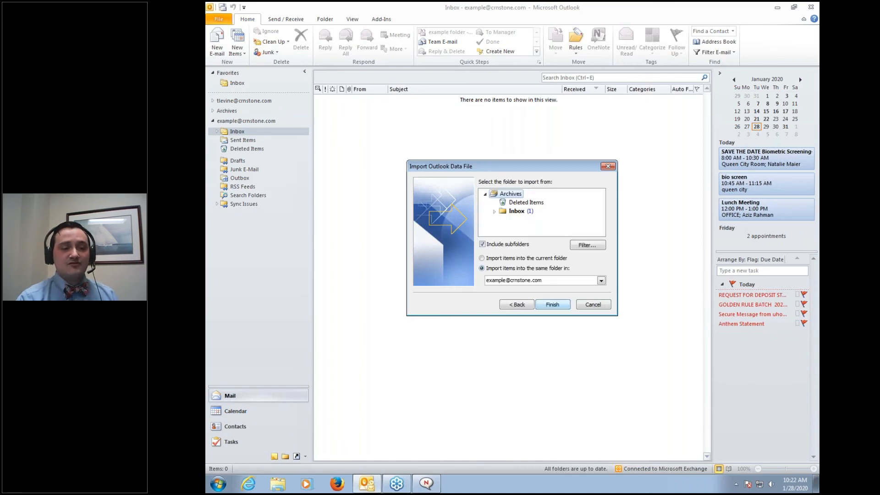
left_click(552, 305)
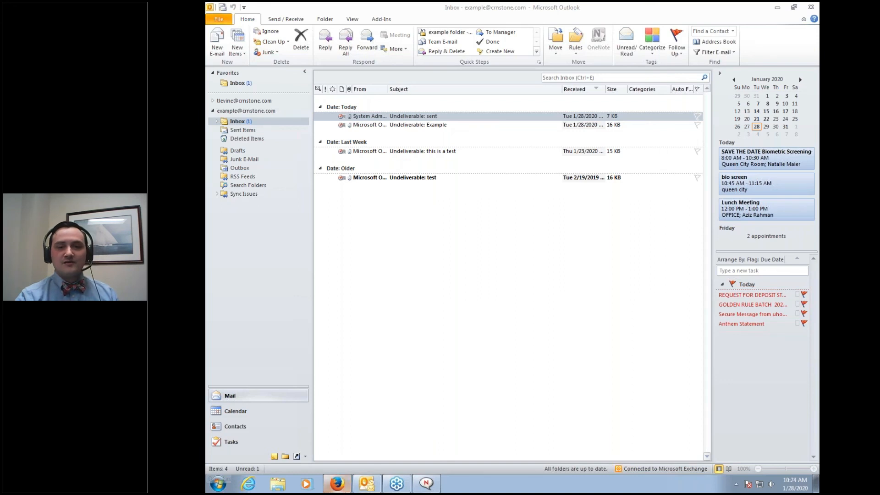
left_click(327, 486)
left_click(327, 486)
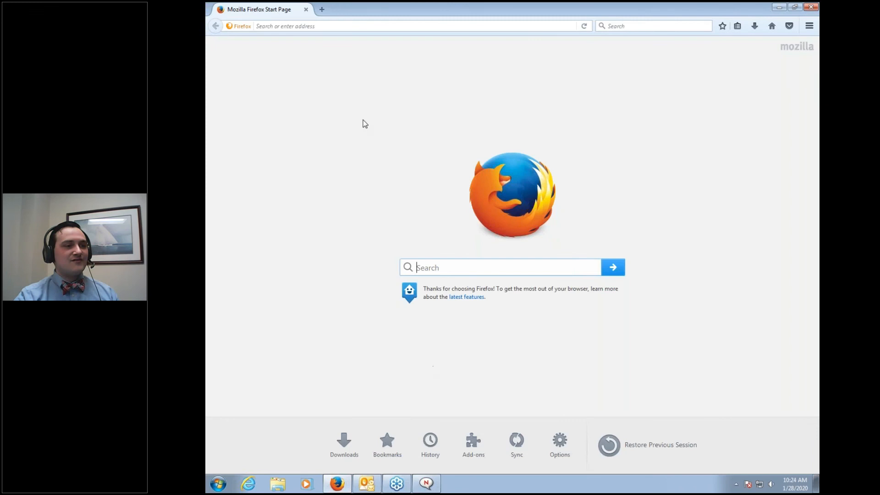
left_click(354, 26)
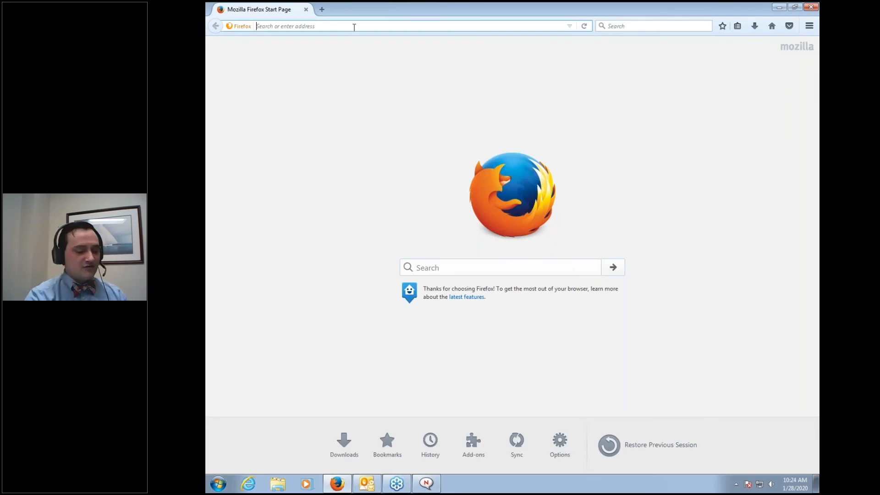
type("www.crnstone.com")
key("Return")
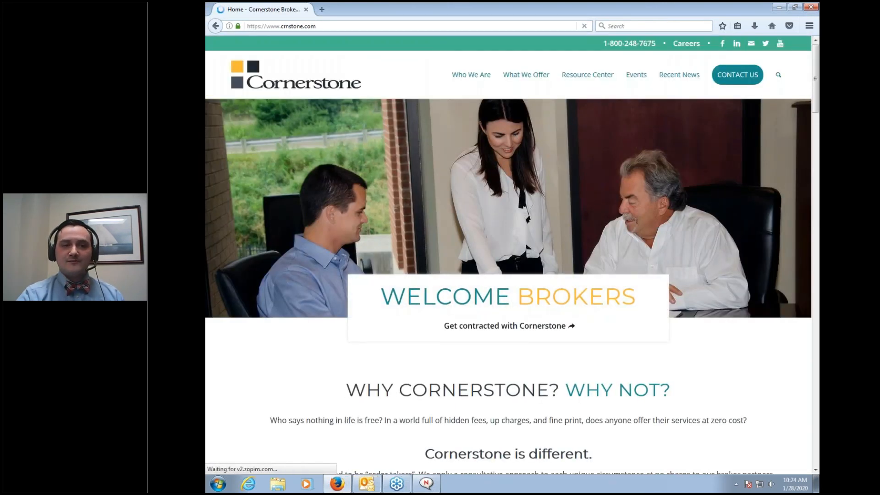
Open Resource Center > Webinar Series, then Tech Tuesday's recordings page
mouse_move(581, 77)
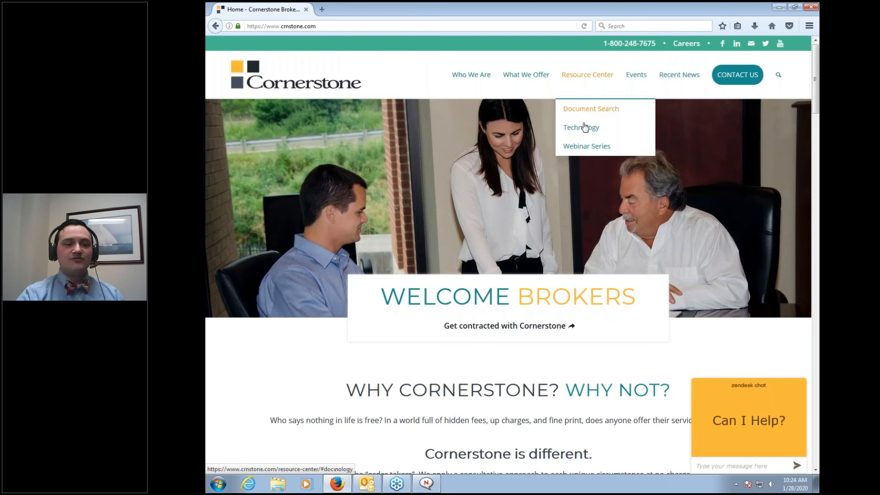
left_click(585, 148)
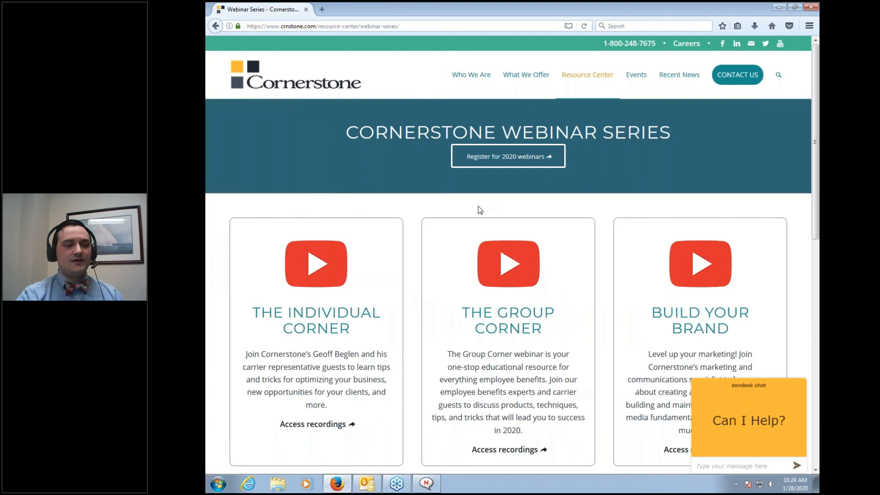
scroll(480, 209, "down", 5)
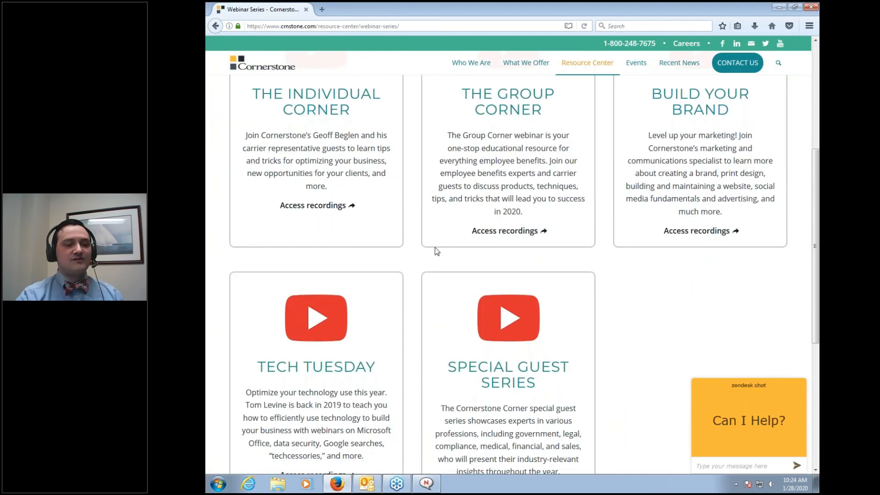
scroll(436, 251, "up", 5)
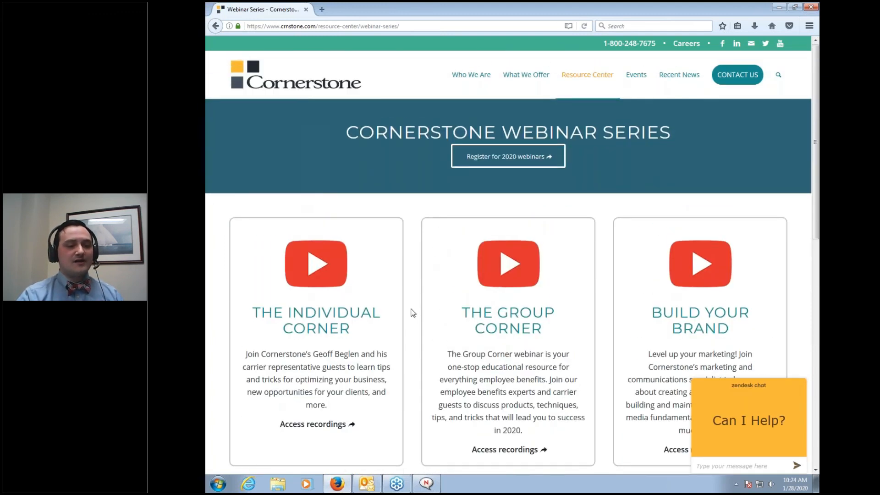
scroll(413, 313, "down", 7)
left_click(318, 367)
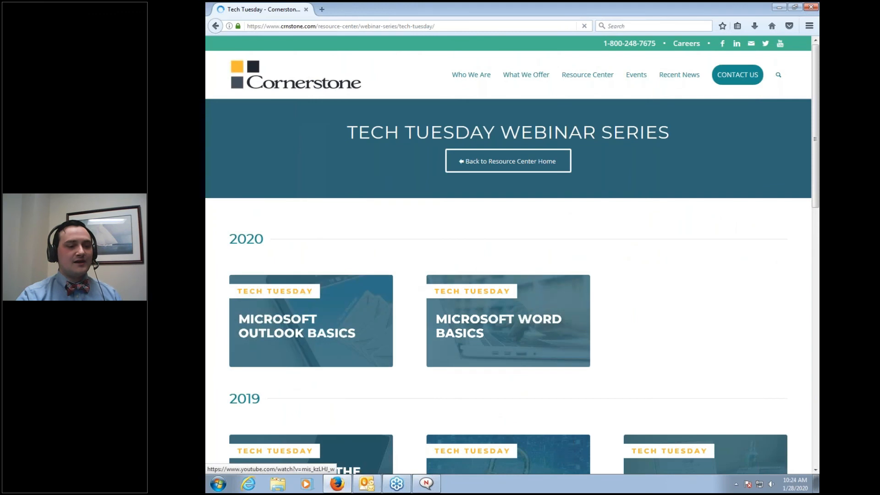
scroll(422, 422, "down", 3)
scroll(402, 255, "down", 3)
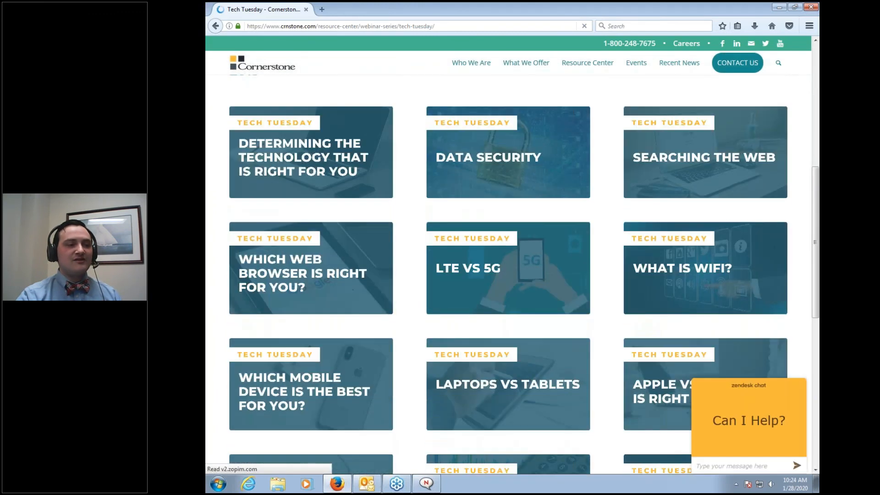
scroll(402, 256, "up", 3)
scroll(403, 258, "up", 3)
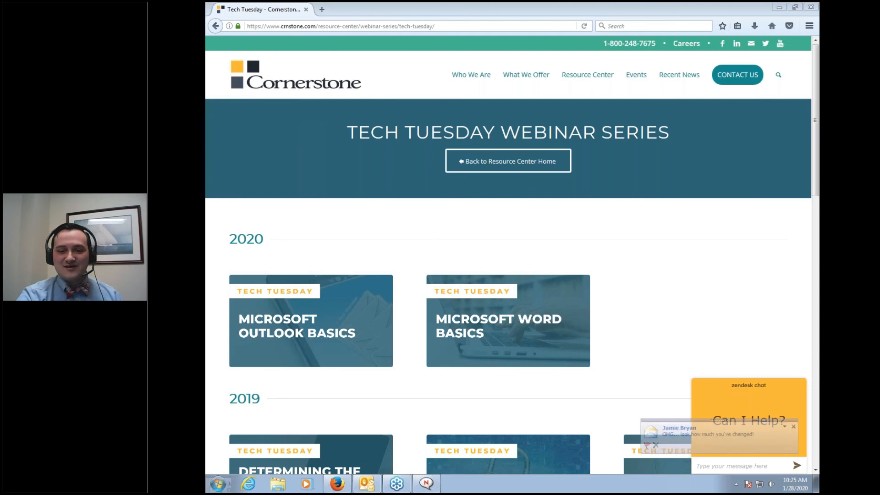
Close the Outlook new-mail desktop alert covering the Tech Tuesday page
left_click(793, 428)
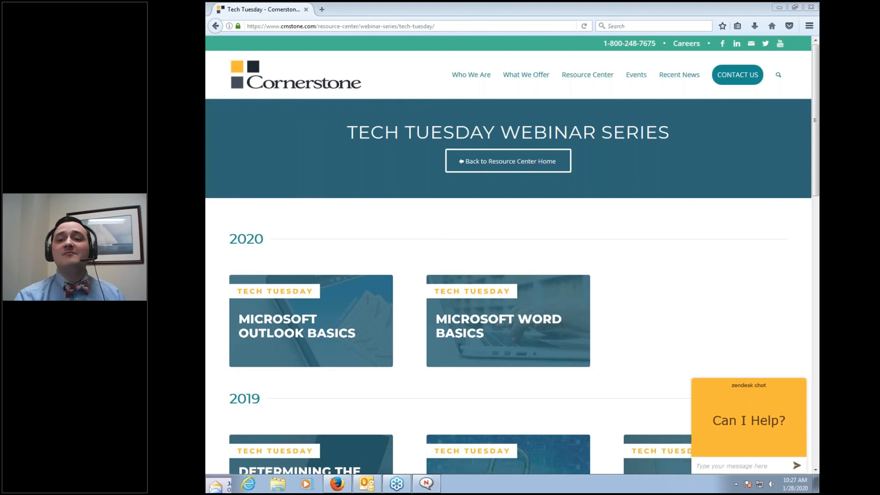
Minimize Firefox and start a new blank e-mail message in Outlook
left_click(810, 7)
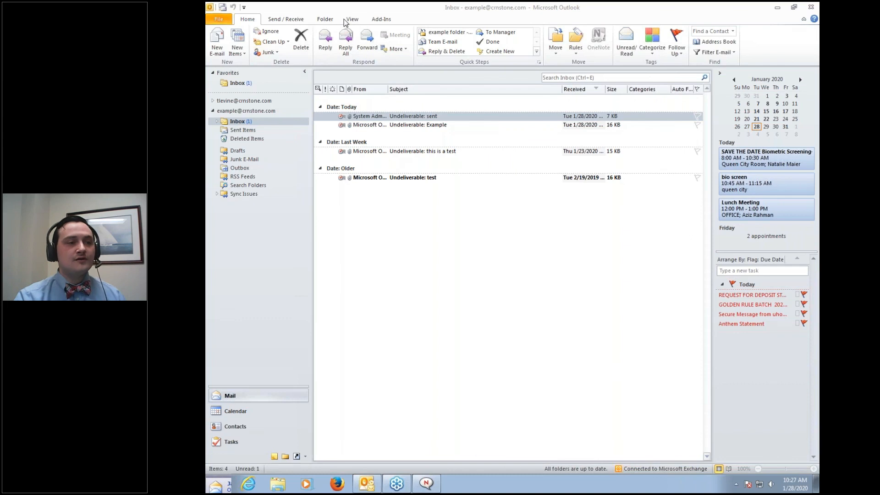
left_click(219, 42)
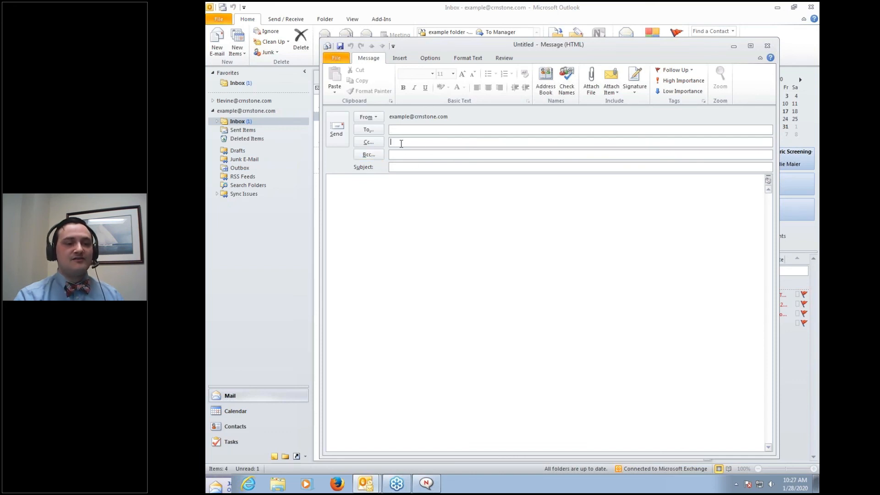
right_click(400, 142)
left_click(378, 188)
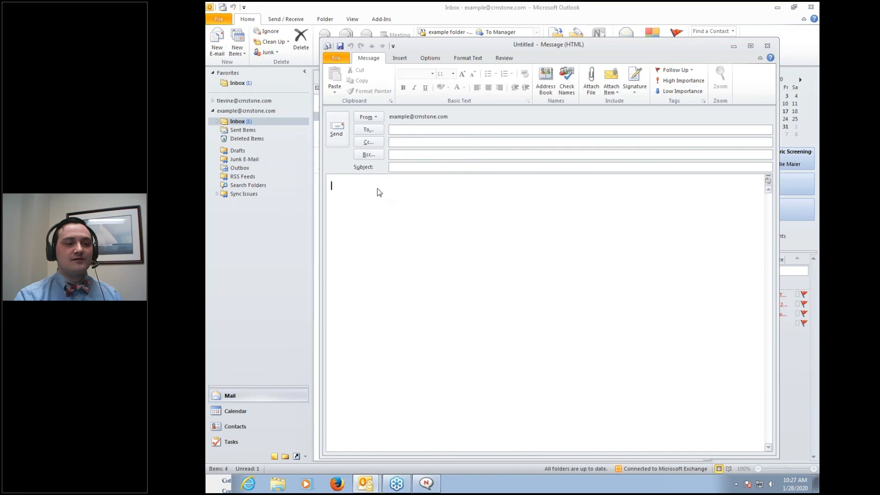
Open the Bcc and To address books and cancel without adding any recipients
left_click(368, 154)
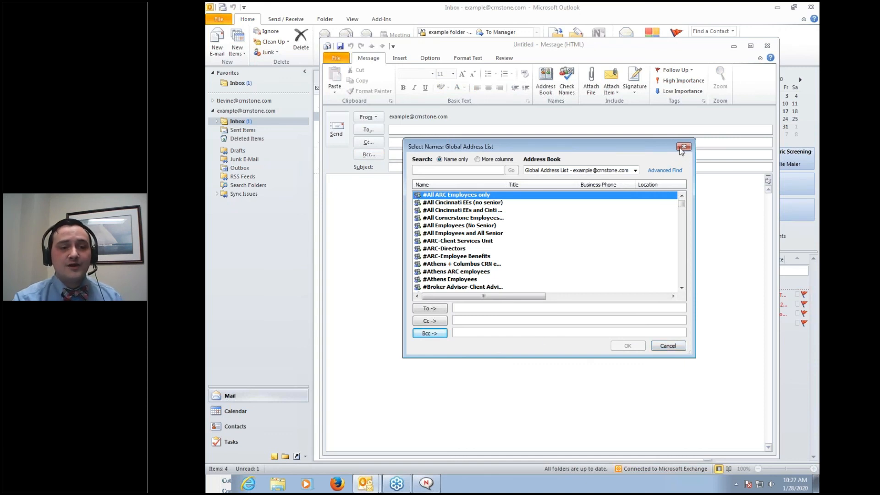
left_click(683, 146)
left_click(372, 130)
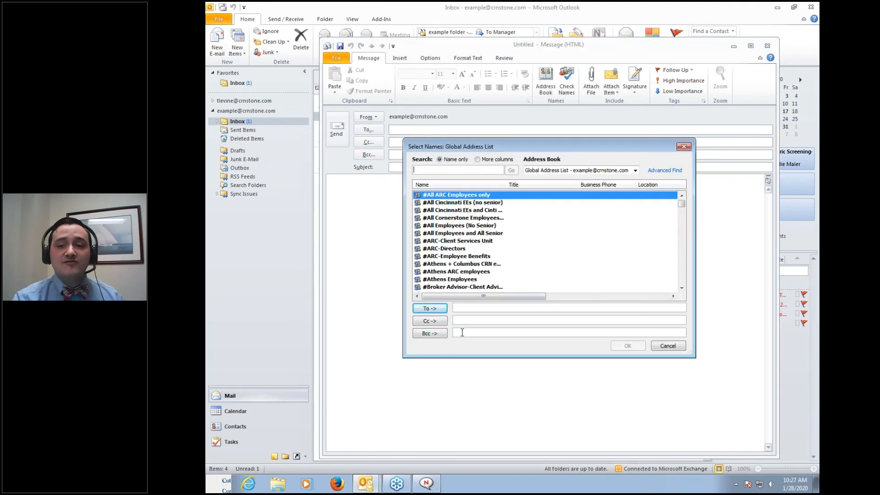
left_click(462, 332)
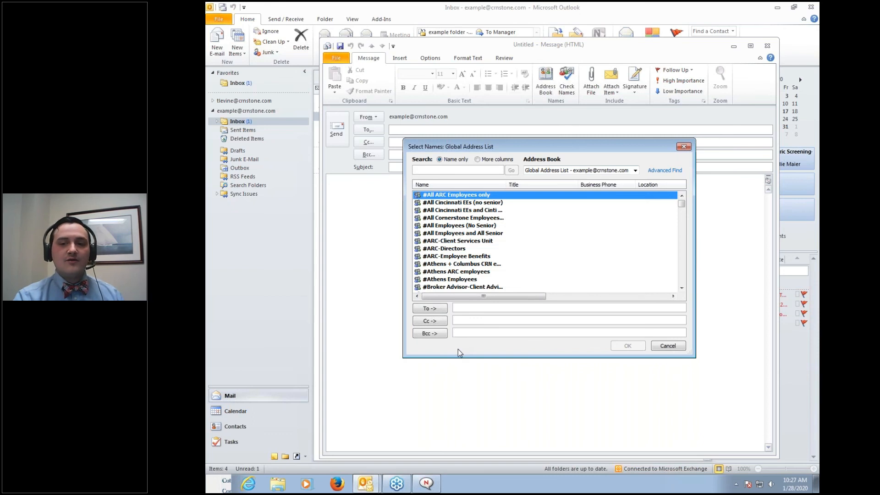
left_click(668, 345)
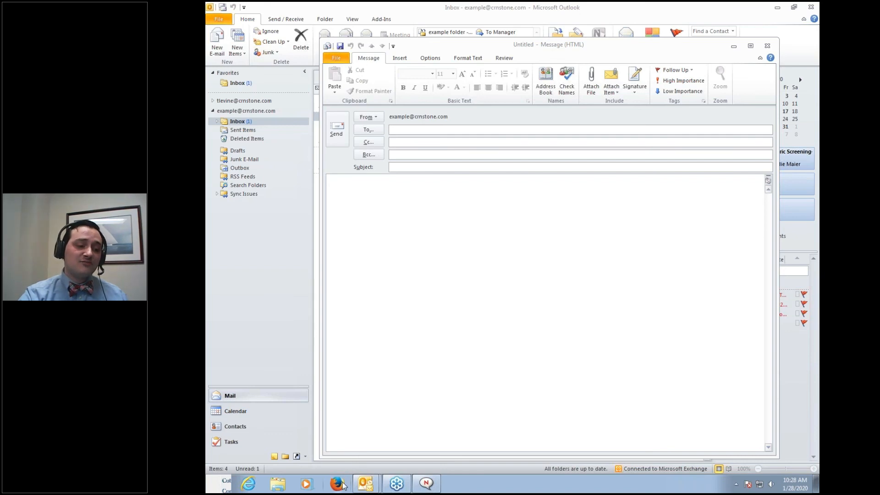
left_click(435, 358)
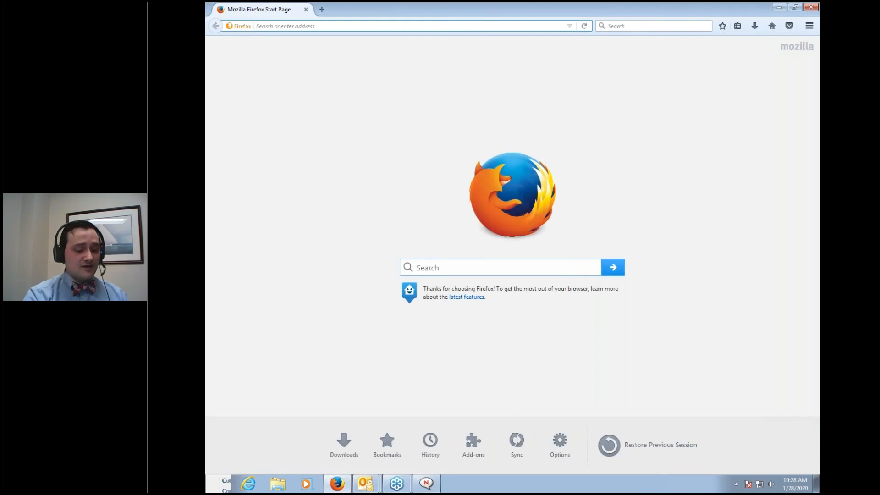
type("www.crn")
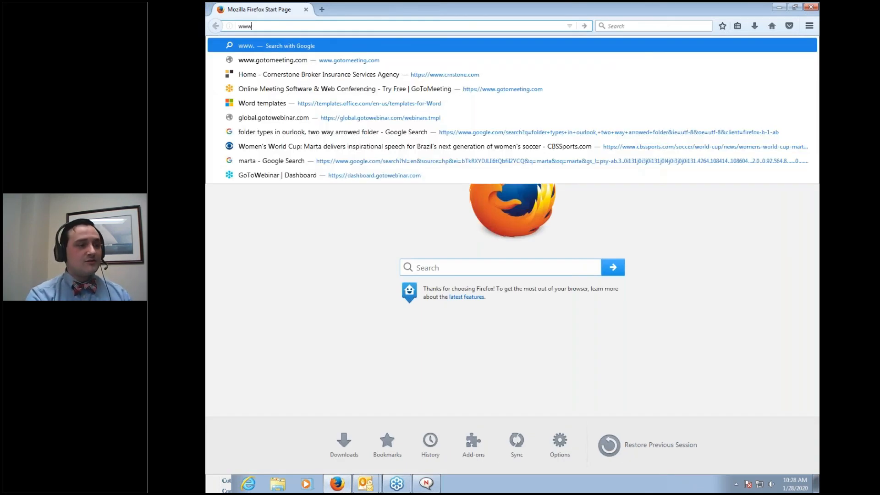
type("stone.com/")
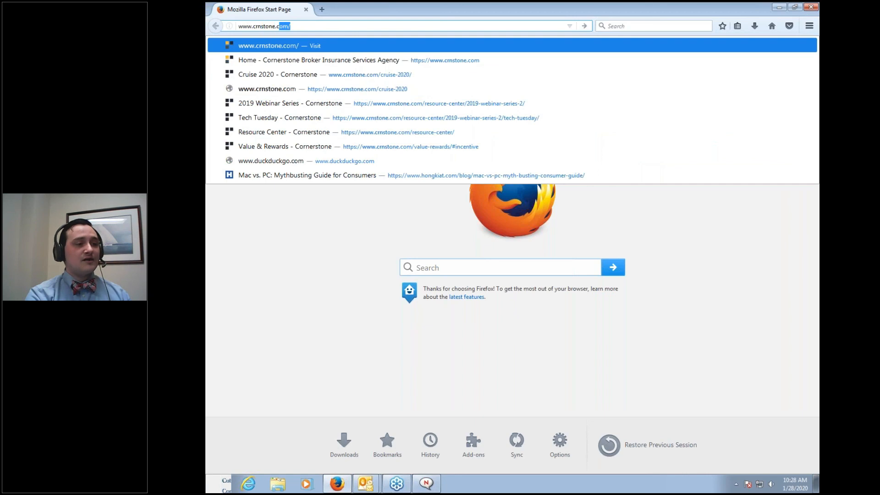
key("Return")
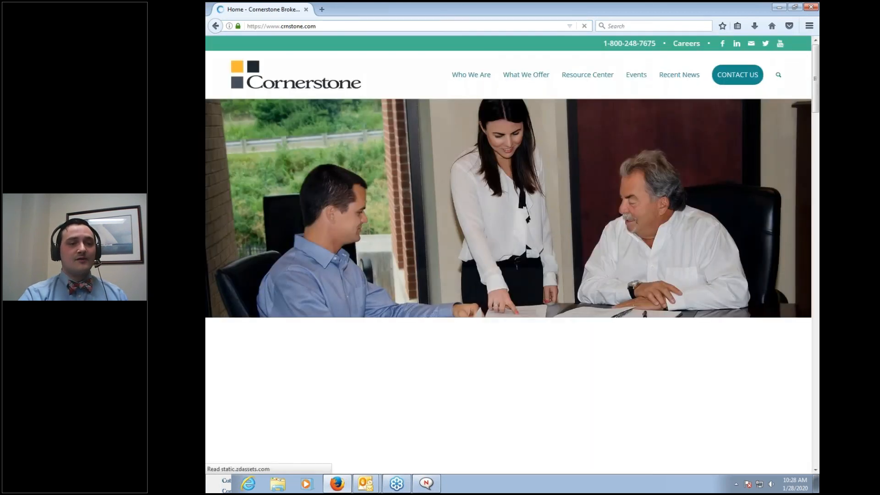
left_click(587, 74)
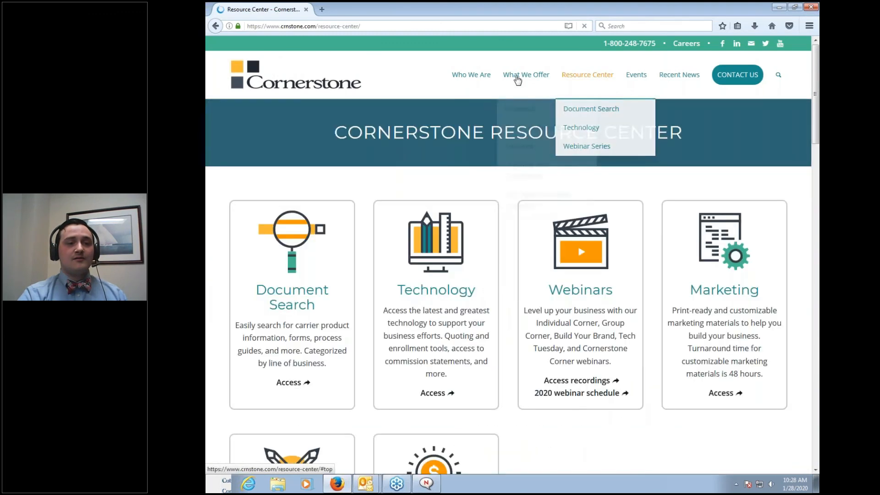
Open Licensing and Commissions and scroll down to the AGB Commission Statements box
mouse_move(516, 79)
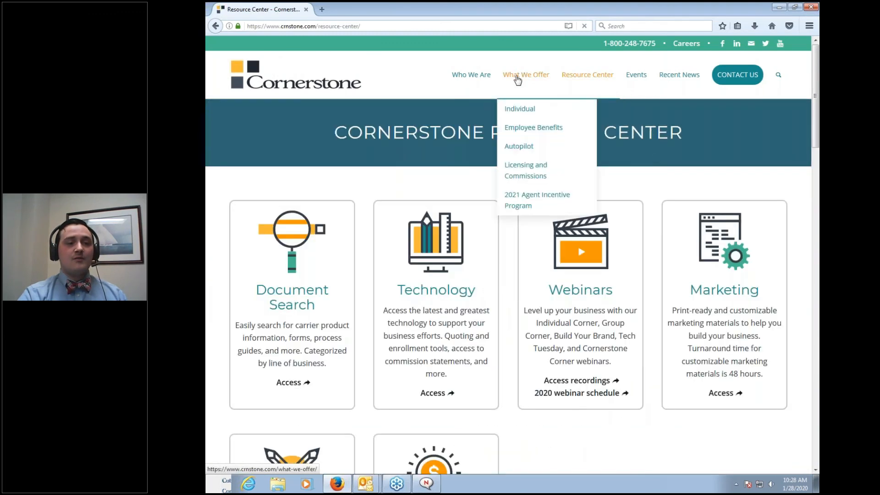
left_click(531, 169)
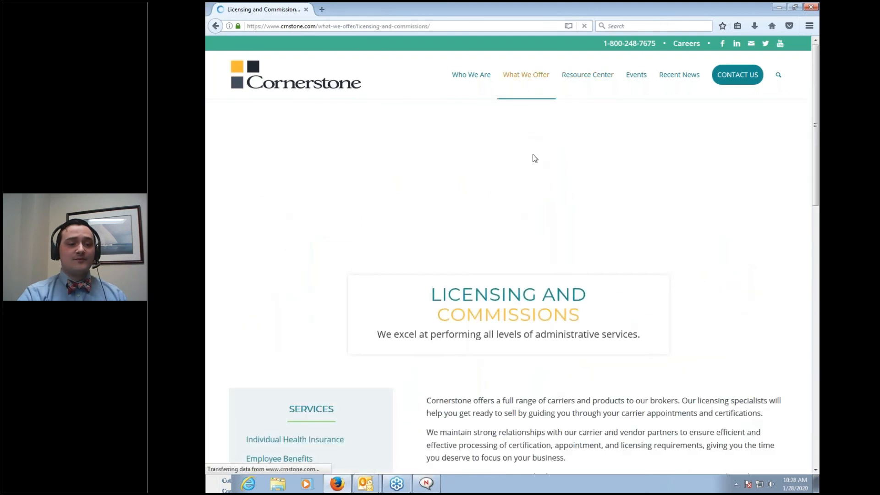
scroll(532, 160, "down", 12)
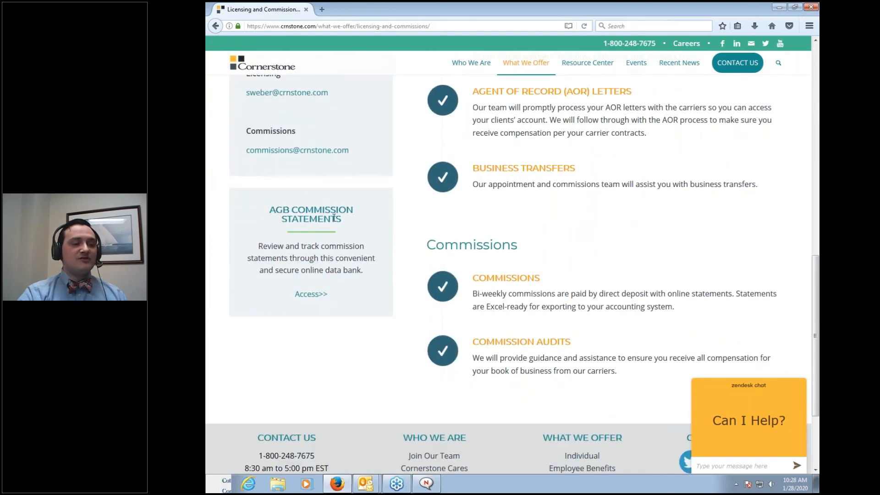
Follow AGB Commission Statements' Access link to the login page, then close Firefox
left_click(311, 295)
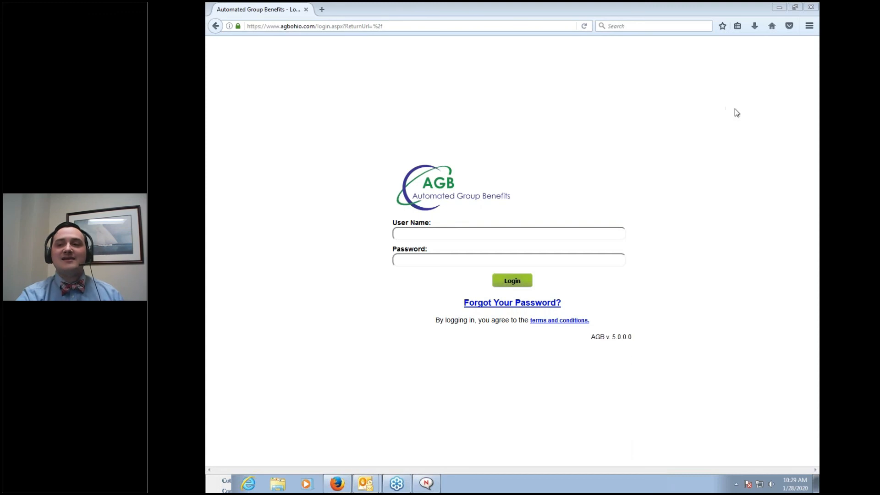
left_click(807, 10)
Close the untitled message window and dismiss the bio screen appointment reminder
left_click(767, 45)
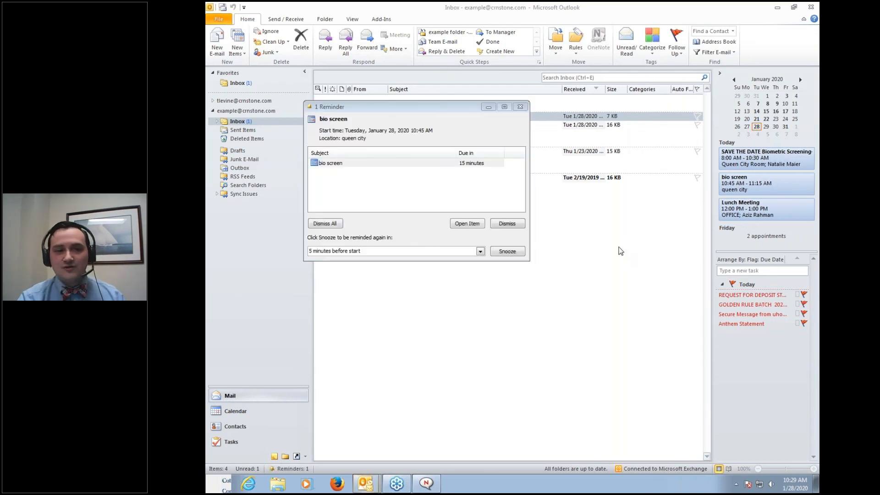
left_click(507, 224)
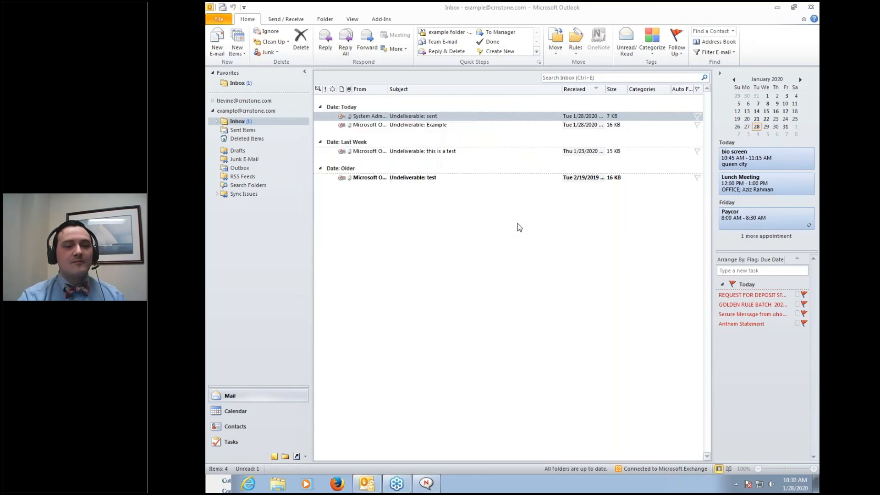